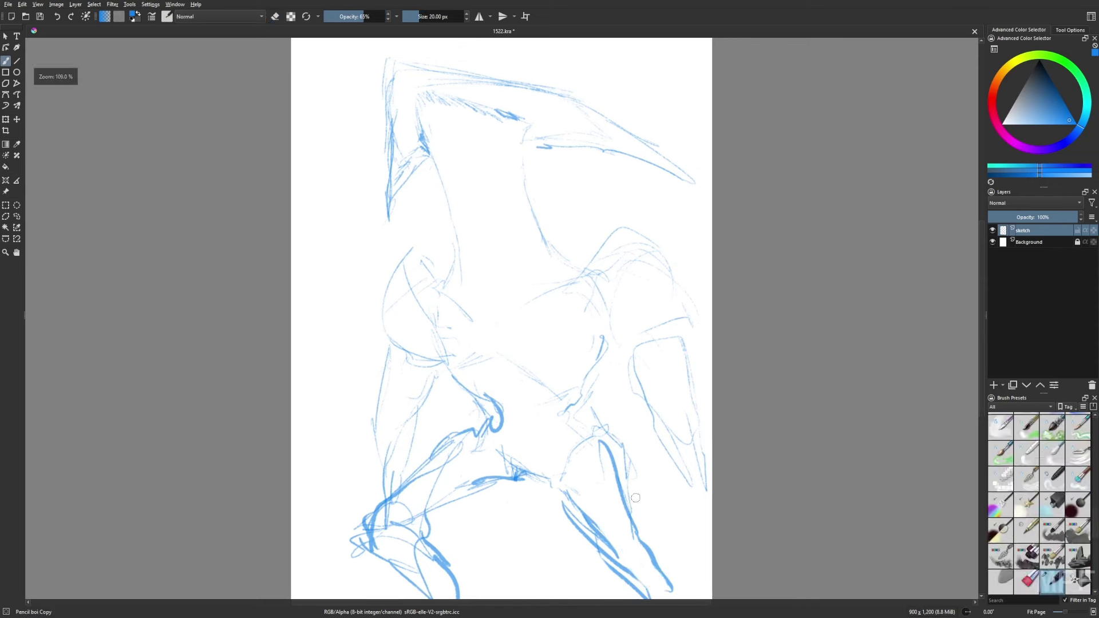
Mirror the canvas view and clear the old forearm lines from the sketch.
key(m)
right_click(366, 484)
click(346, 533)
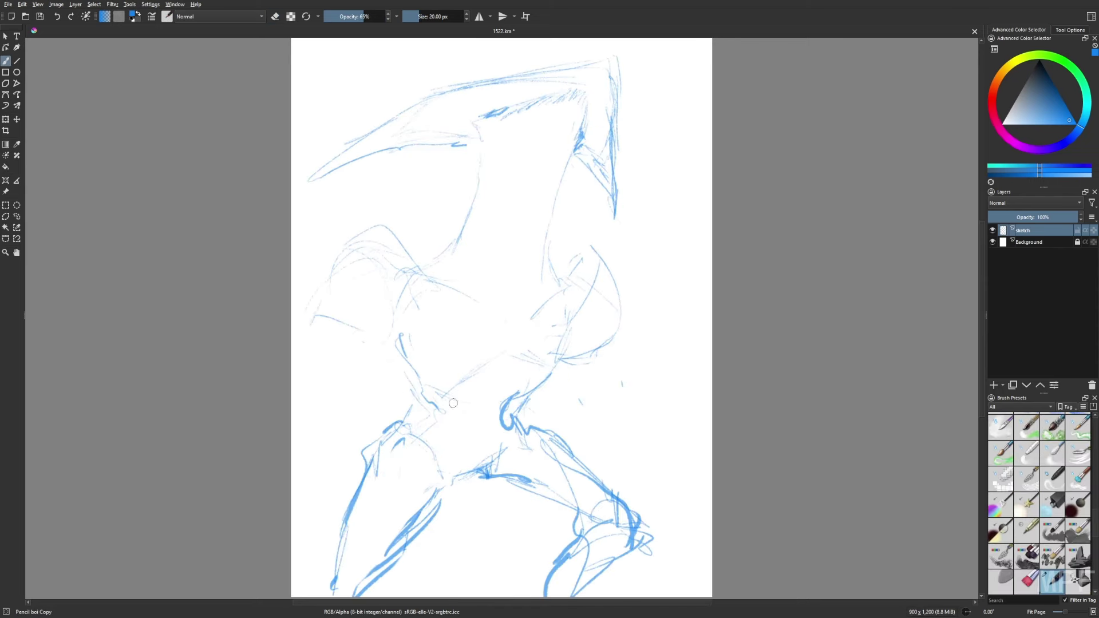
Transform the leg sketch so the legs sit higher and further left beneath the torso.
key(ctrl+t)
drag(562, 422, 568, 469)
key(Return)
key(b)
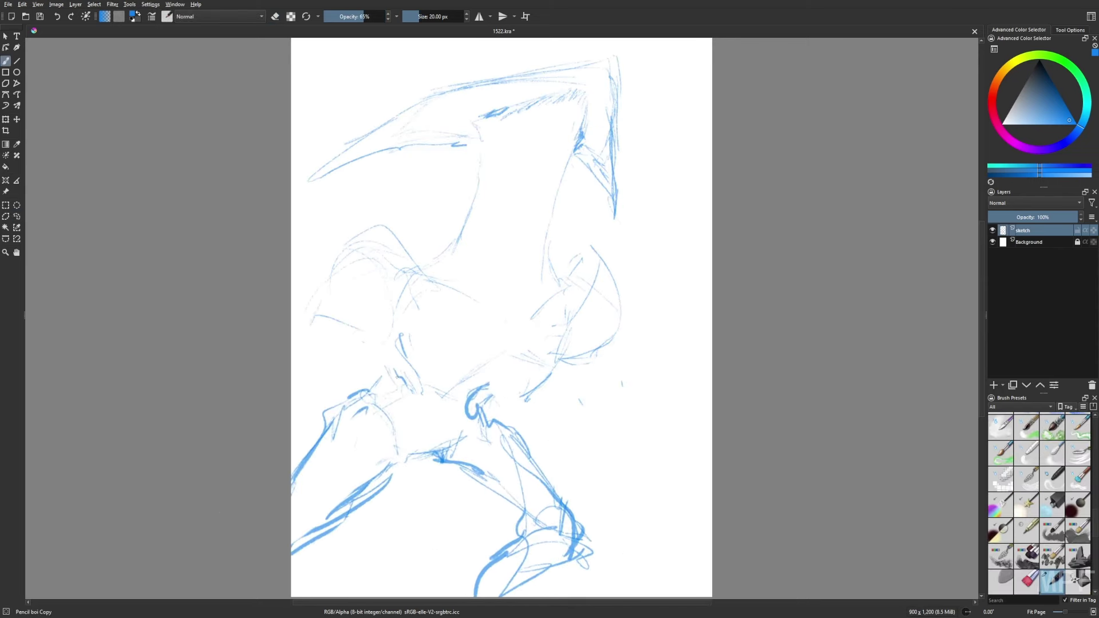
Sketch the curved lower edge of the torso and strengthen the outlines of both thighs.
drag(401, 396, 492, 366)
drag(492, 372, 553, 361)
drag(367, 390, 298, 549)
drag(440, 464, 538, 541)
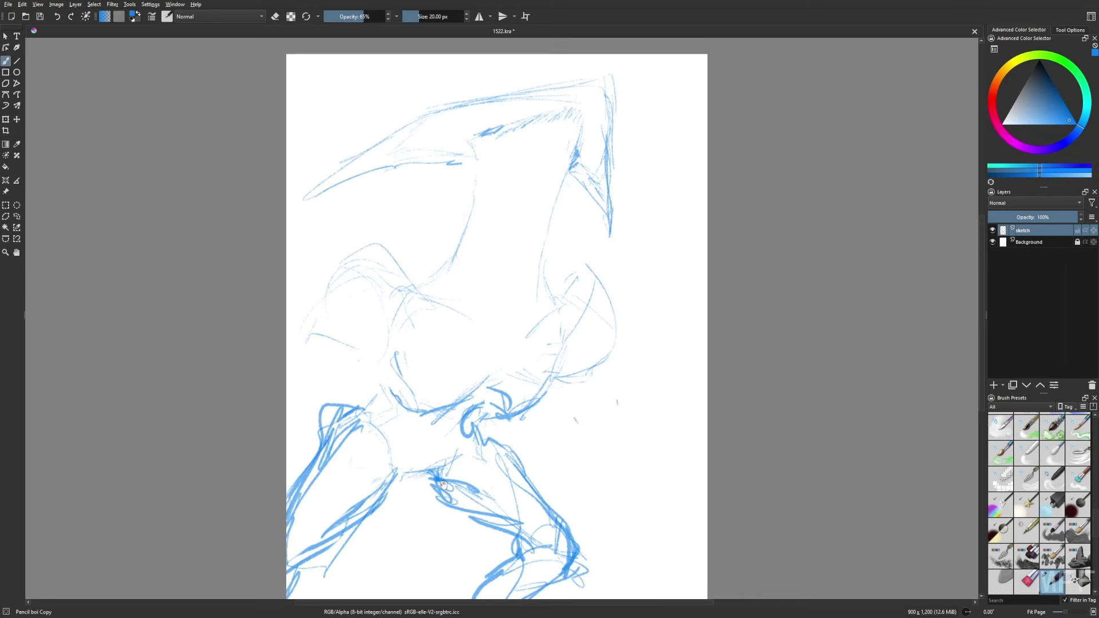
Sketch both arms hanging down in front of the legs, with pointed spikes on the shoulders.
drag(564, 367, 593, 466)
drag(587, 235, 621, 320)
drag(400, 197, 326, 340)
drag(395, 221, 424, 275)
drag(350, 318, 335, 493)
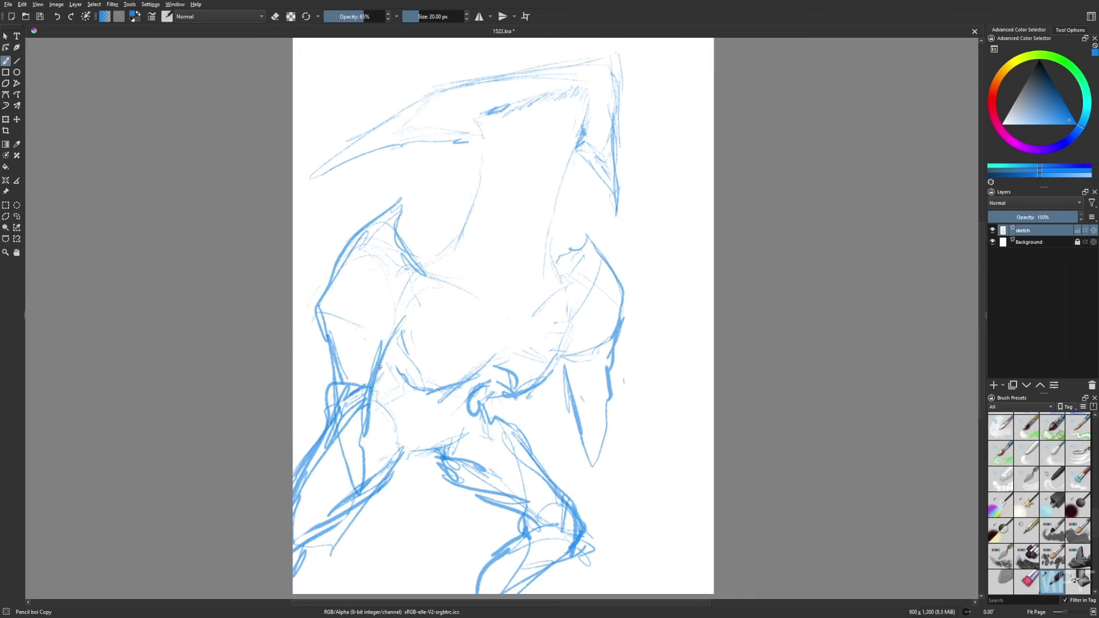
drag(381, 373, 335, 518)
drag(584, 370, 610, 501)
Transform the whole sketch to shift the figure to the right on the canvas.
key(ctrl+t)
drag(401, 343, 437, 344)
key(Return)
Undo the stray stroke beside the leg and sketch the forearms down to the canvas bottom, reworking the bent leg.
mouse_move(401, 553)
mouse_down()
mouse_move(419, 376)
mouse_move(441, 573)
mouse_up()
key(ctrl+z)
drag(619, 455, 613, 495)
drag(492, 492, 559, 538)
drag(599, 392, 622, 492)
drag(643, 407, 657, 573)
drag(619, 485, 606, 549)
Sketch the long neck's converging lines and the collarbones, checking them in the mirrored view.
drag(524, 189, 528, 315)
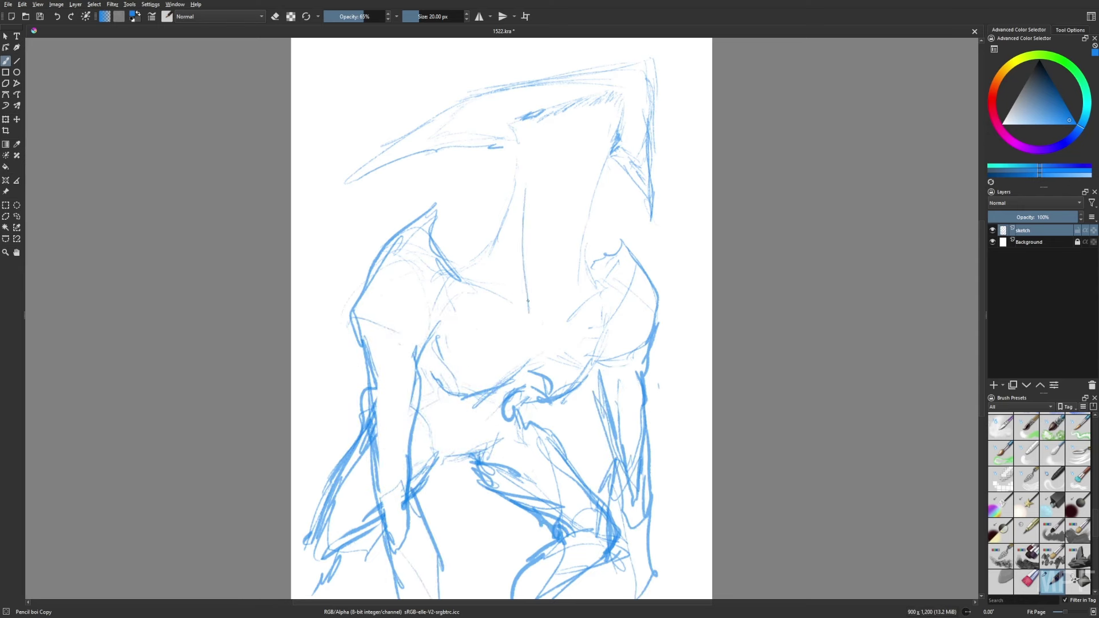
drag(525, 139, 530, 324)
drag(601, 182, 547, 340)
key(m)
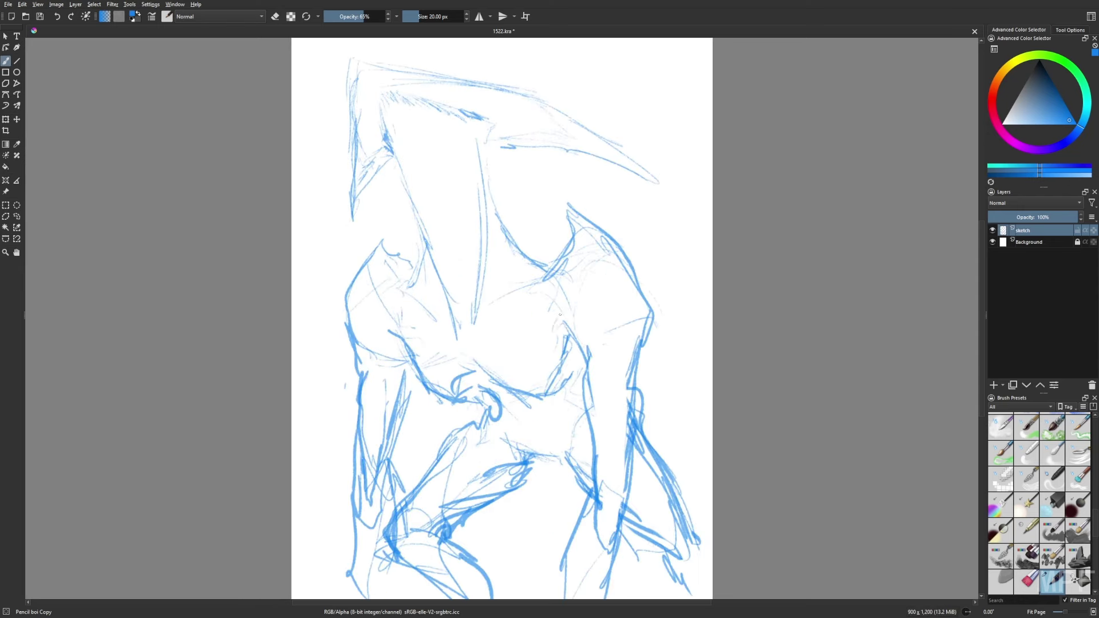
drag(540, 280, 473, 322)
drag(406, 288, 453, 331)
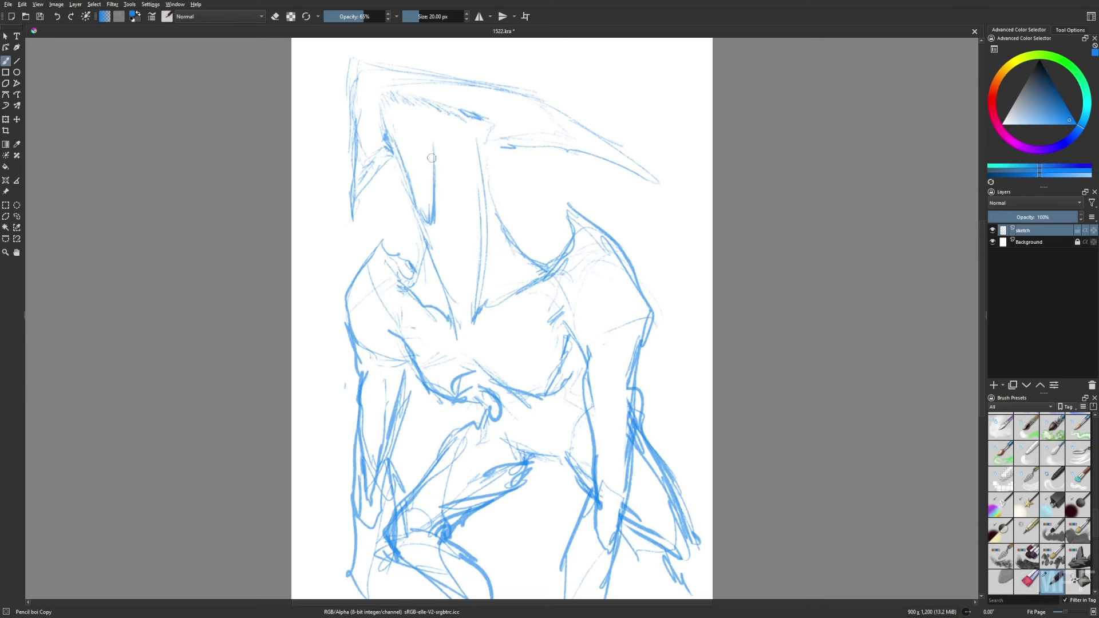
Sketch a long, tapering face shape below the crest and hatch its upper and lower ends.
drag(434, 183, 422, 108)
drag(422, 109, 453, 110)
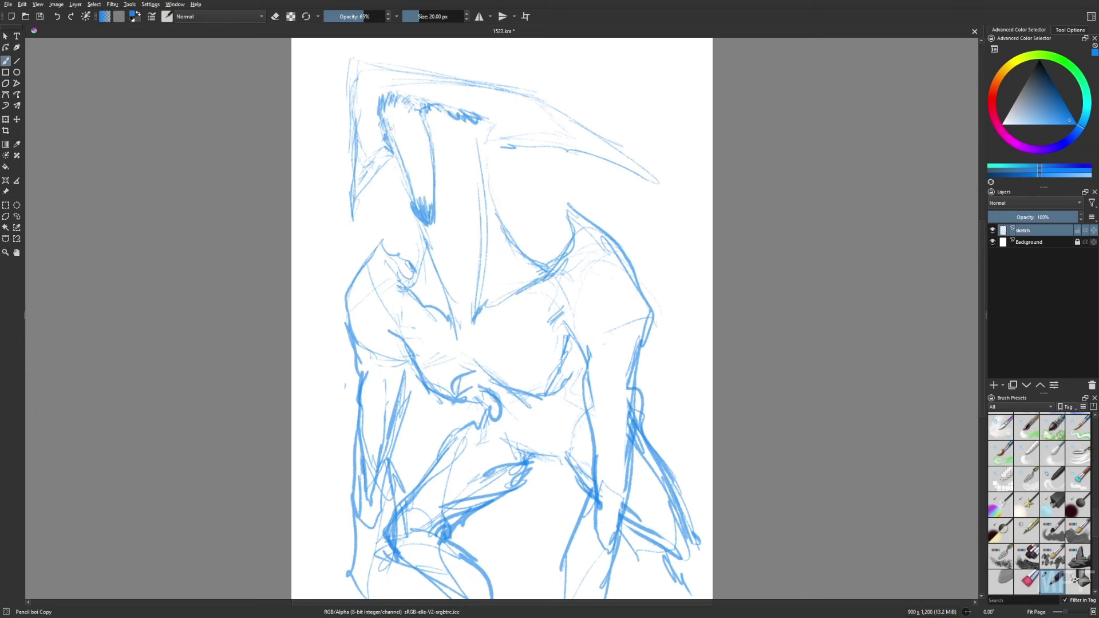
Mirror the view and redraw the head crest's outline from the long rear horn to the front point.
key(m)
key(e)
drag(343, 187, 513, 149)
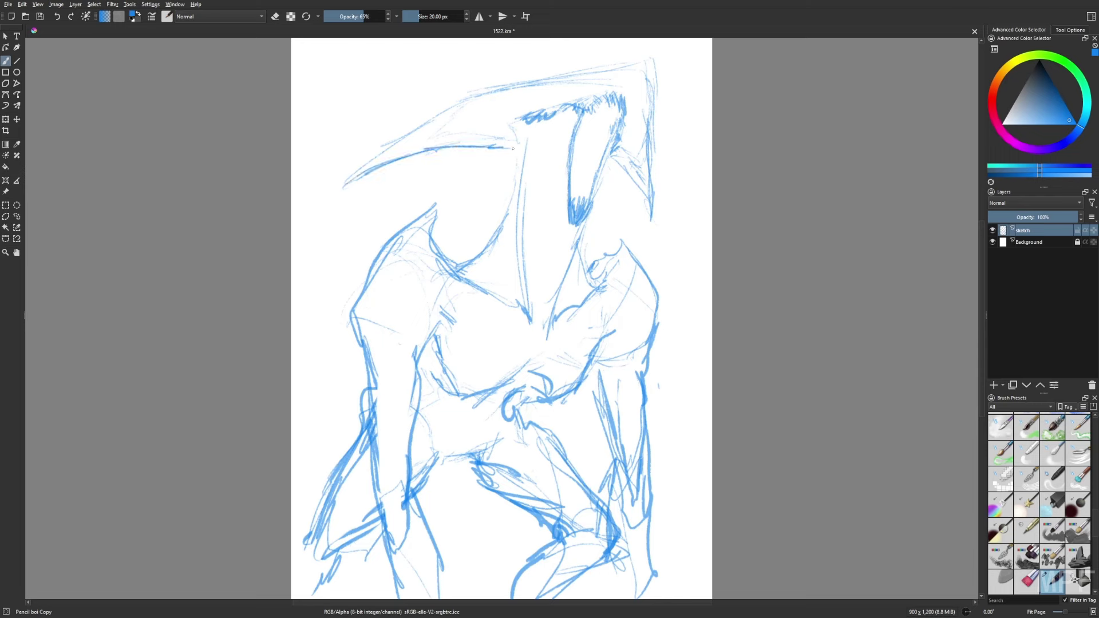
drag(618, 160, 653, 94)
drag(646, 56, 338, 184)
drag(630, 51, 650, 218)
drag(607, 163, 650, 219)
Mirror the view, undo the last crest strokes and redraw the front of the crest as a shorter curved spike.
key(m)
key(ctrl+z)
key(ctrl+z)
right_click(517, 206)
drag(380, 169, 360, 119)
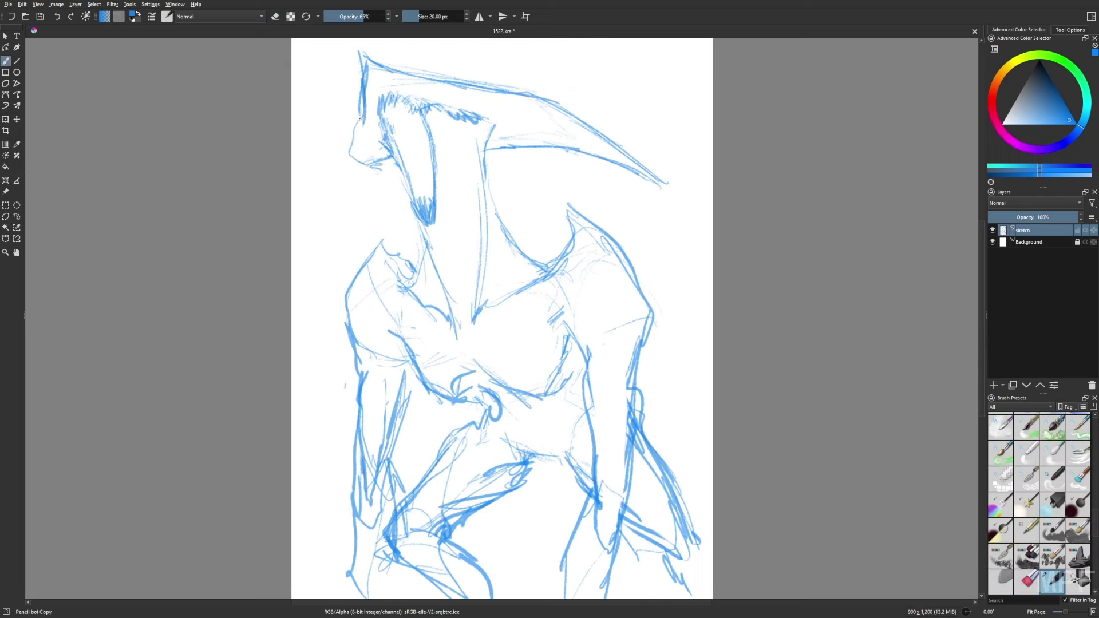
drag(343, 182, 362, 91)
drag(355, 160, 343, 183)
key(e)
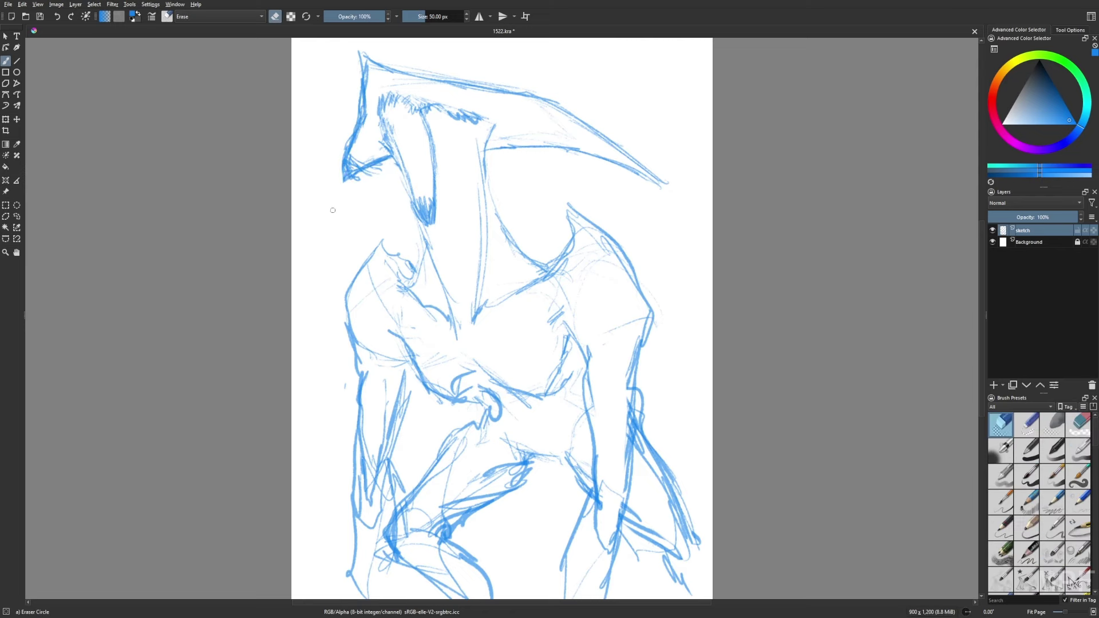
Mirror the view and darken the long horn's upper and lower edges, adding light hatching beside the face.
key(m)
key(e)
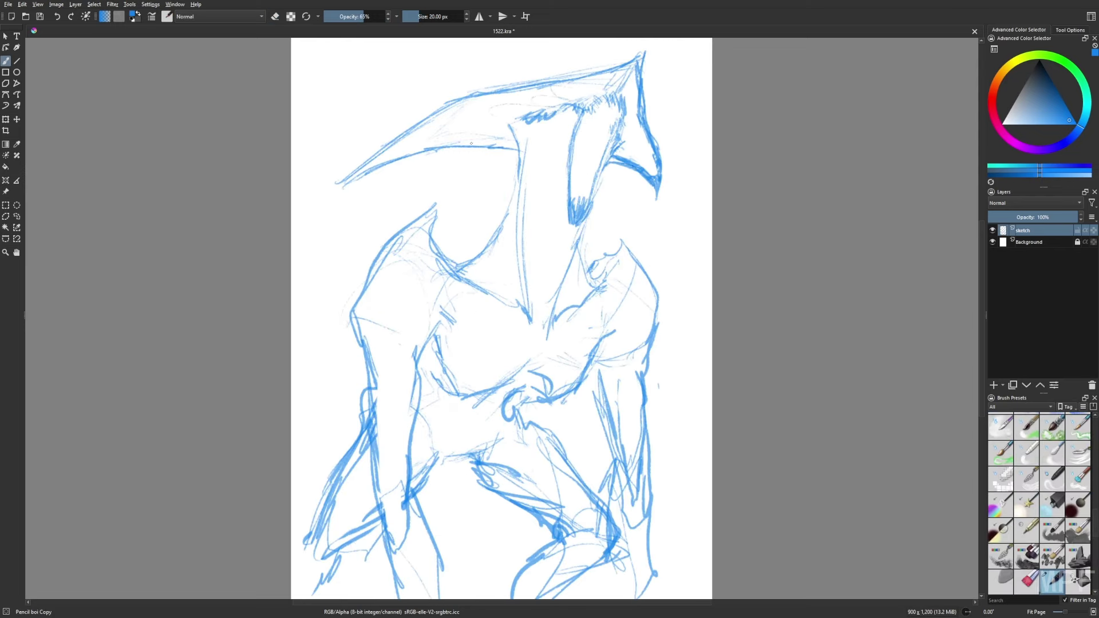
drag(512, 136, 392, 158)
mouse_move(337, 187)
mouse_down()
mouse_move(641, 55)
mouse_move(641, 128)
mouse_up()
drag(559, 132, 536, 146)
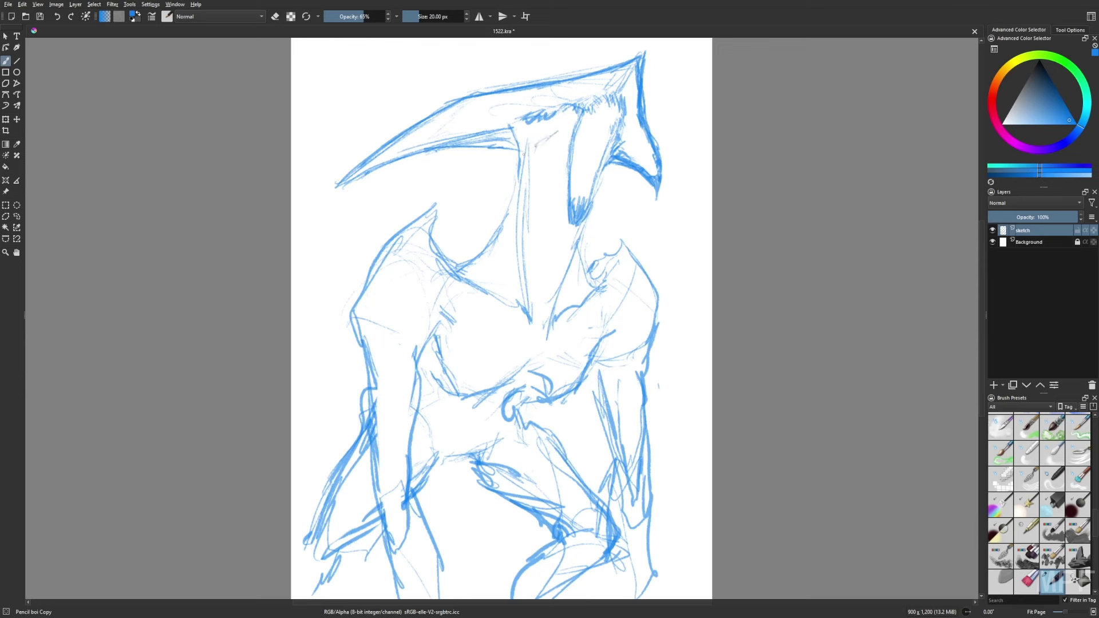
Darken the neck's curve into the shoulder and sketch the chest's lower edge and abdomen folds.
drag(458, 262, 517, 167)
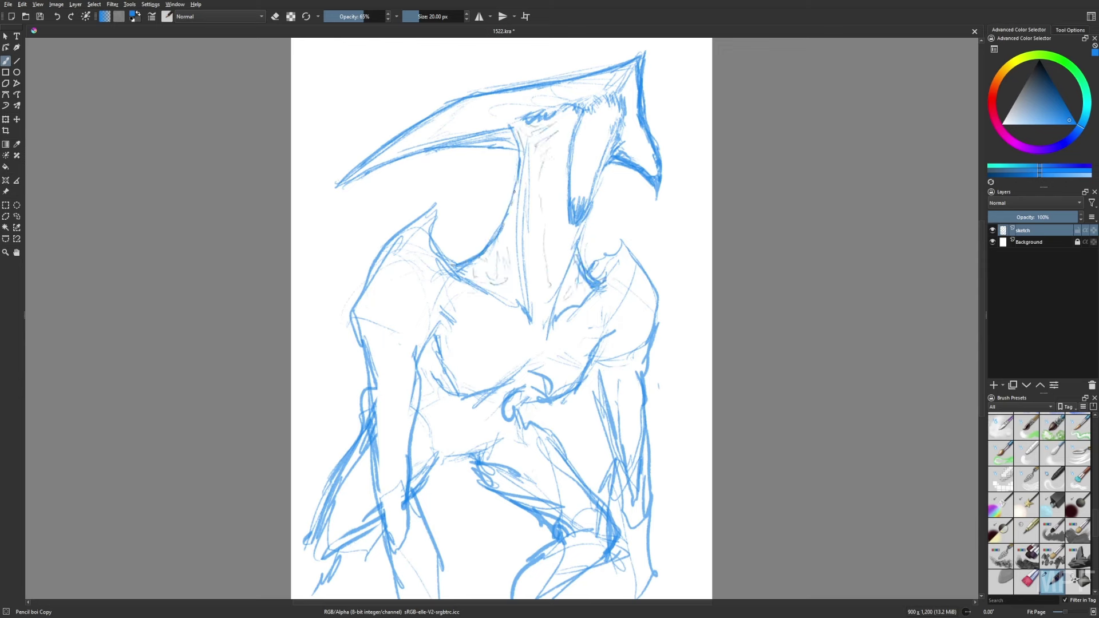
drag(455, 368, 531, 359)
drag(522, 322, 540, 353)
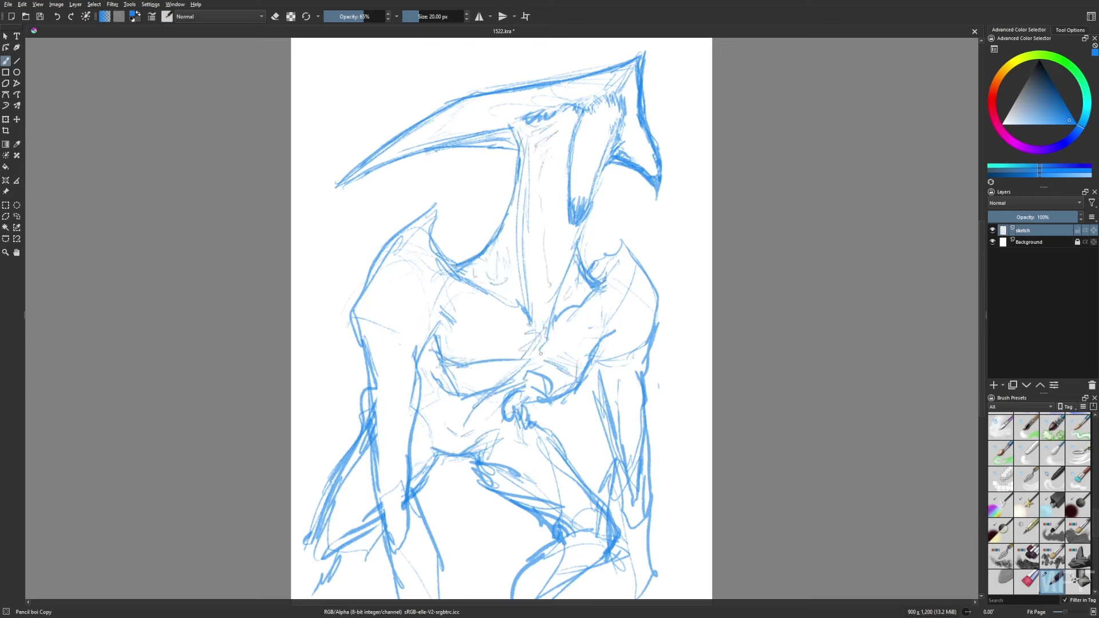
Refine the arm on the long horn's side with elbow marks and a cleaner outer contour.
drag(405, 343, 401, 403)
mouse_move(365, 349)
mouse_down()
mouse_move(355, 401)
mouse_move(383, 501)
mouse_up()
right_click(437, 466)
right_click(437, 466)
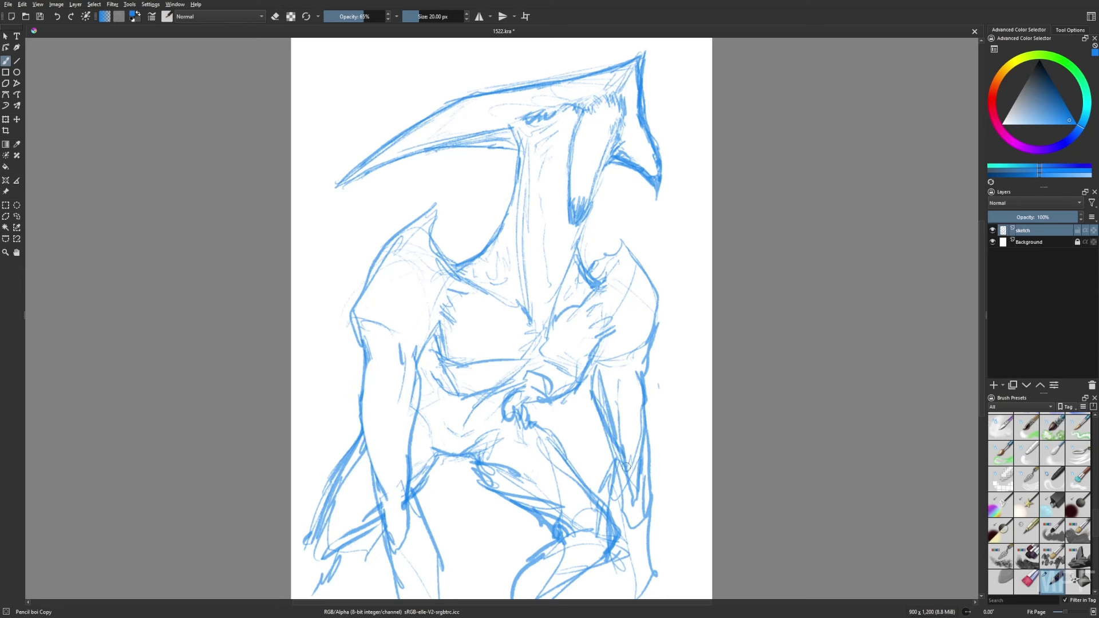
Clean up the opposite arm's overlapping lines and redraw its outer contour down to the wrist.
right_click(656, 450)
click(658, 395)
right_click(667, 421)
click(663, 416)
drag(653, 396, 647, 544)
drag(382, 478, 373, 543)
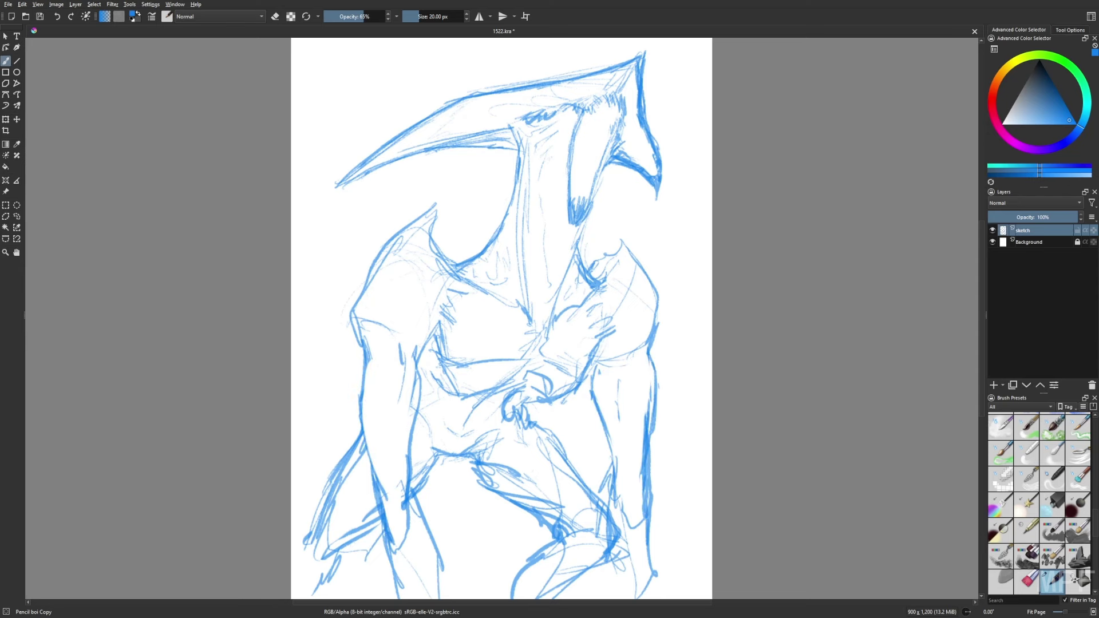
Clean up the wrist areas and extend both forearms to the lower edge of the canvas.
drag(413, 502, 447, 599)
drag(384, 515, 384, 547)
scroll(384, 549, down, 3)
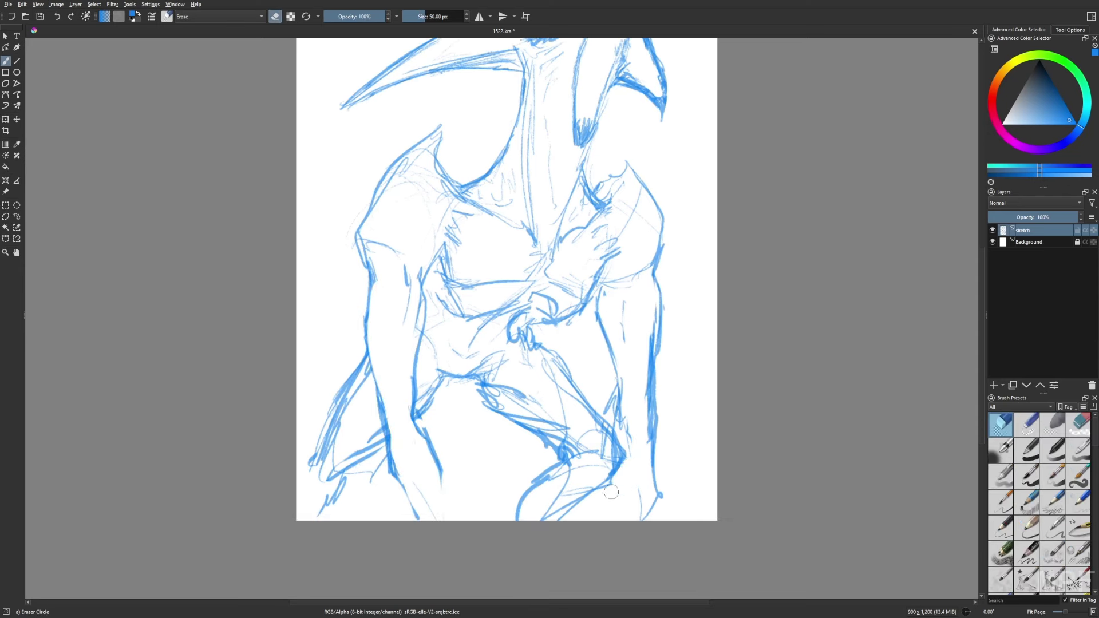
drag(652, 444, 644, 522)
drag(599, 487, 595, 522)
scroll(597, 467, up, 2)
right_click(597, 467)
click(597, 424)
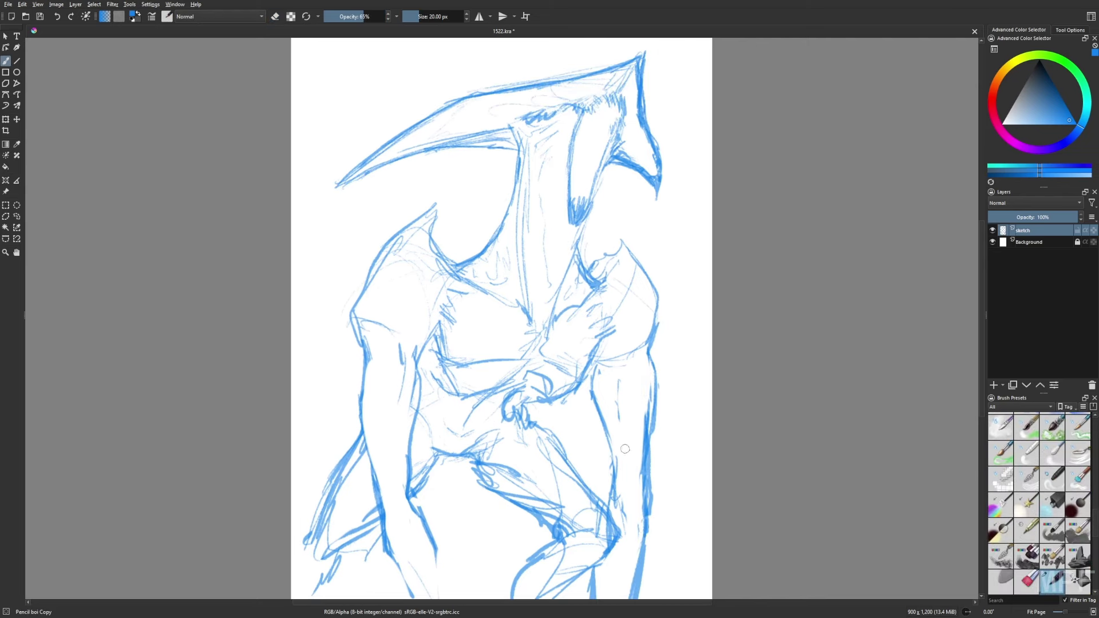
Reinforce the arm's outer contour on the horn side and sharpen both shoulder spikes.
drag(366, 275, 358, 400)
drag(369, 413, 367, 482)
drag(435, 206, 366, 290)
drag(625, 240, 590, 272)
Add a paint layer named body above the sketch and choose the original rock brush with a near-black colour.
click(994, 384)
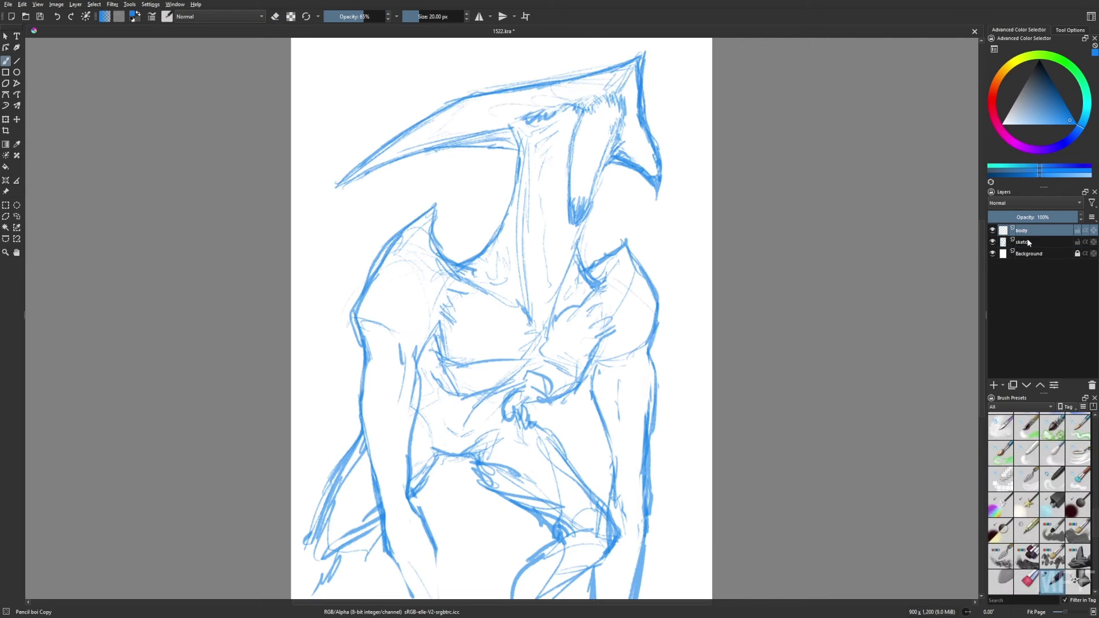
click(1078, 556)
click(1042, 67)
Ink the crest, face and neck curve, plus the spiked shoulder and outer arm on the long horn's side.
mouse_move(338, 187)
mouse_down()
mouse_move(431, 150)
mouse_move(519, 152)
mouse_move(644, 53)
mouse_move(657, 199)
mouse_up()
mouse_move(517, 153)
mouse_down()
mouse_move(463, 265)
mouse_move(357, 342)
mouse_up()
drag(404, 226, 357, 337)
key(m)
mouse_move(635, 346)
mouse_down()
mouse_move(619, 532)
mouse_move(595, 598)
mouse_up()
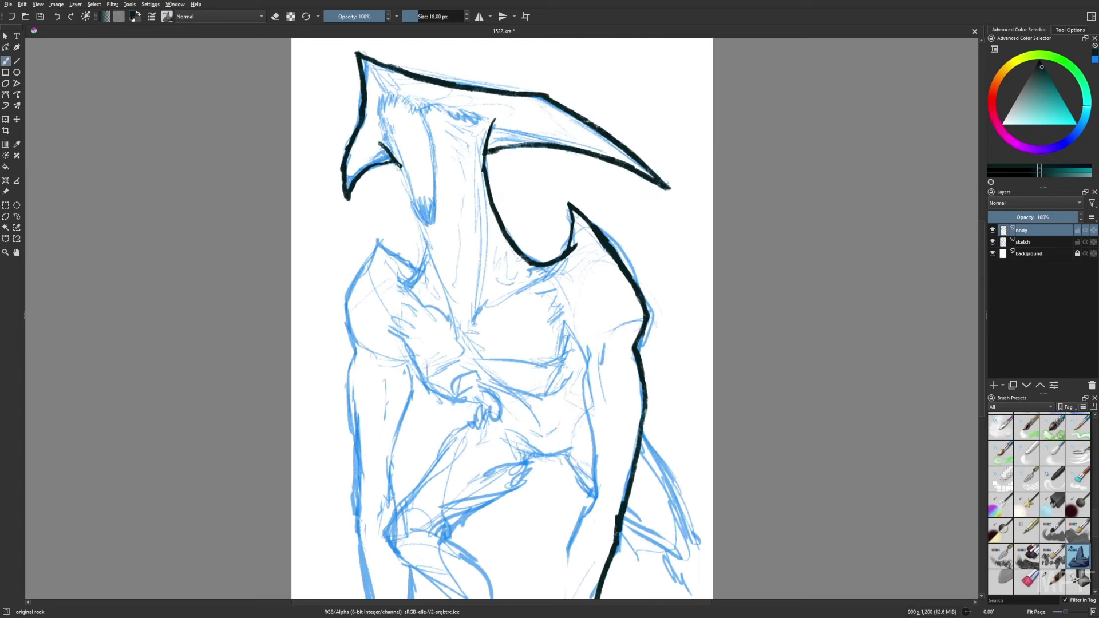
Reduce the brush size to 13 px and ink the face tip, the neck lines and both collarbones.
key(m)
key([)
key([)
key([)
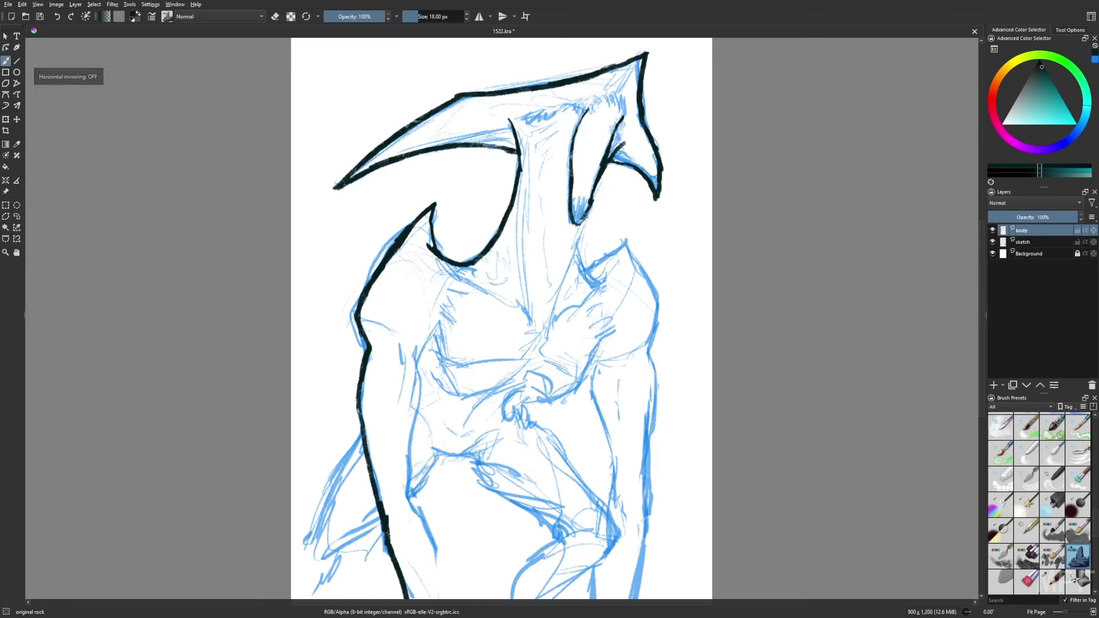
drag(599, 184, 578, 223)
drag(609, 164, 555, 328)
drag(518, 154, 531, 327)
drag(455, 265, 530, 314)
drag(554, 326, 581, 298)
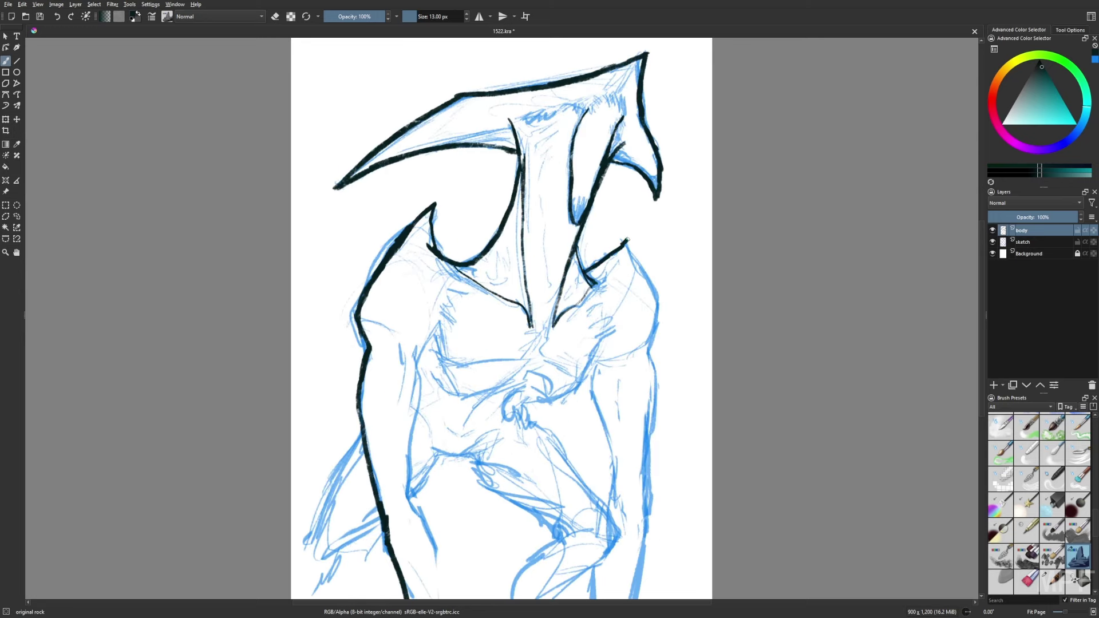
Ink the opposite shoulder and arm, the waist's side, and the thigh and crotch contours.
mouse_move(628, 240)
mouse_down()
mouse_move(648, 520)
mouse_move(591, 359)
mouse_up()
drag(526, 420, 615, 526)
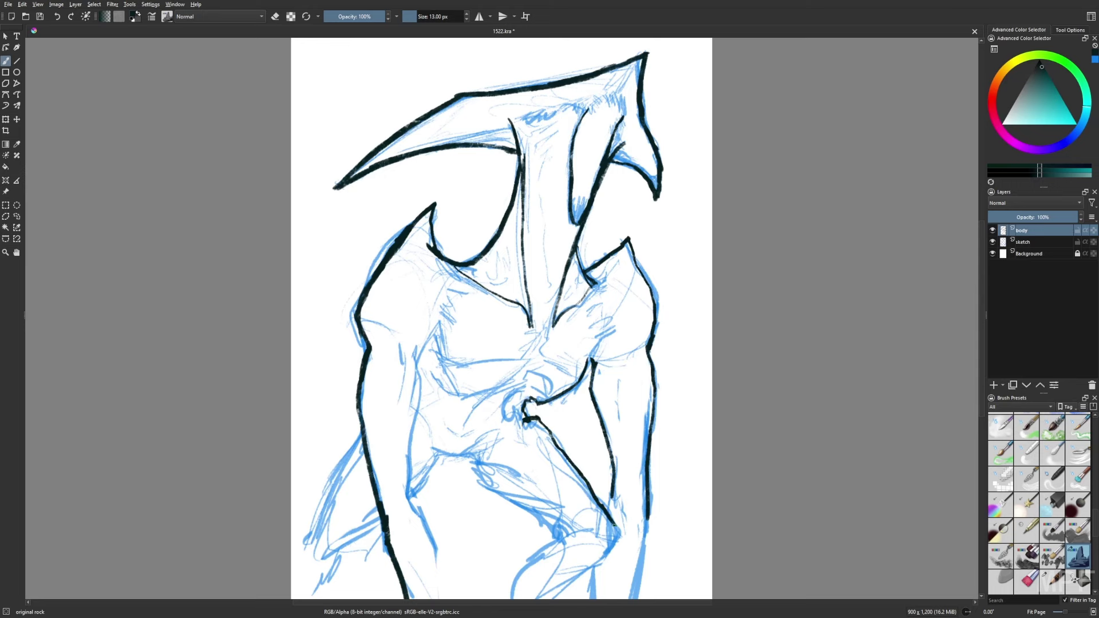
key(m)
drag(379, 498, 442, 403)
key(e)
drag(437, 504, 542, 411)
Restore the view's orientation and ink the horn-side arm's inner edge, the armpit and the chest's lower edge.
key(m)
drag(430, 323, 416, 467)
drag(447, 287, 427, 329)
drag(456, 331, 534, 324)
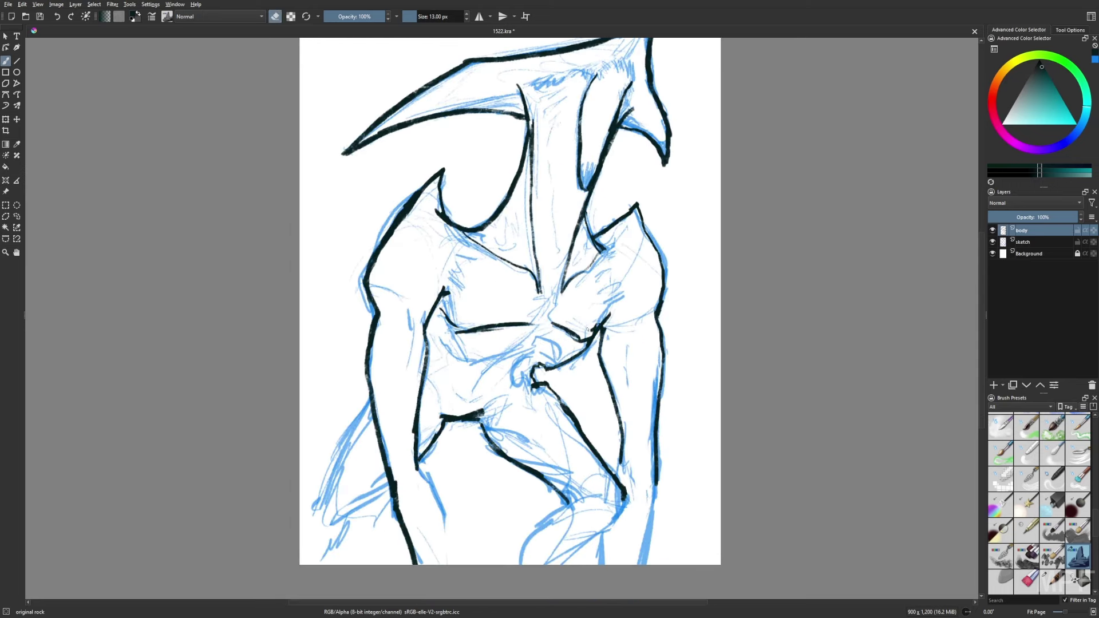
Ink short muscle strokes beside both armpits and a curved fold across the upper abdomen.
drag(599, 273, 615, 260)
drag(447, 287, 458, 276)
drag(450, 270, 466, 262)
drag(452, 255, 471, 237)
drag(441, 344, 548, 352)
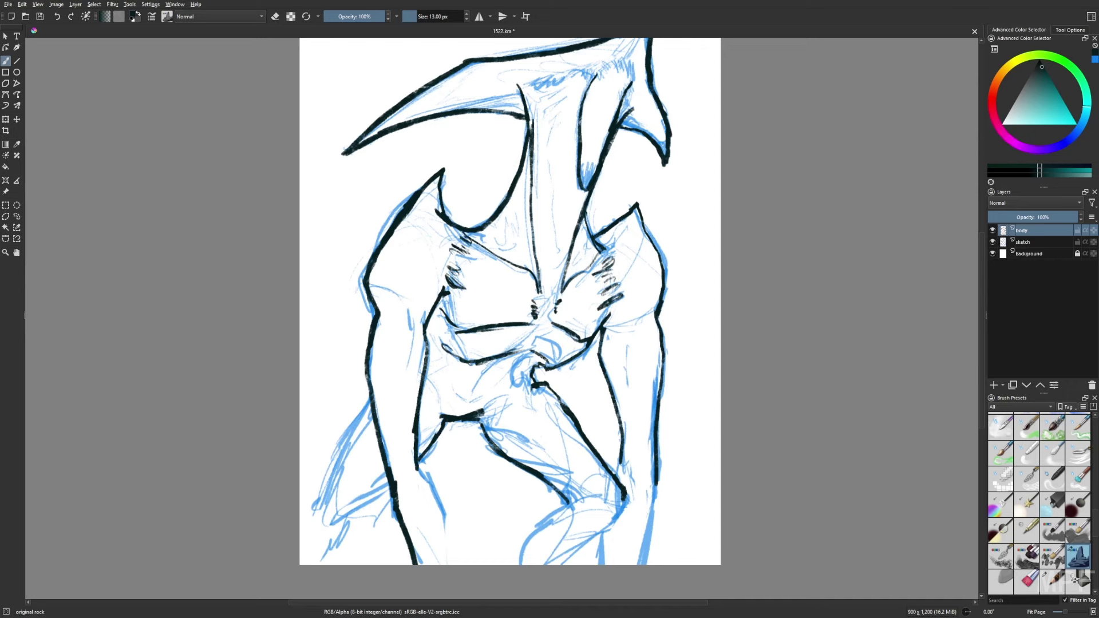
Ink the bent lower leg and the nearby forearm, adding muscle lines to that arm and its shoulder.
drag(555, 506, 521, 564)
drag(609, 526, 573, 564)
drag(655, 490, 641, 564)
drag(624, 441, 635, 484)
drag(648, 367, 653, 489)
drag(617, 366, 627, 423)
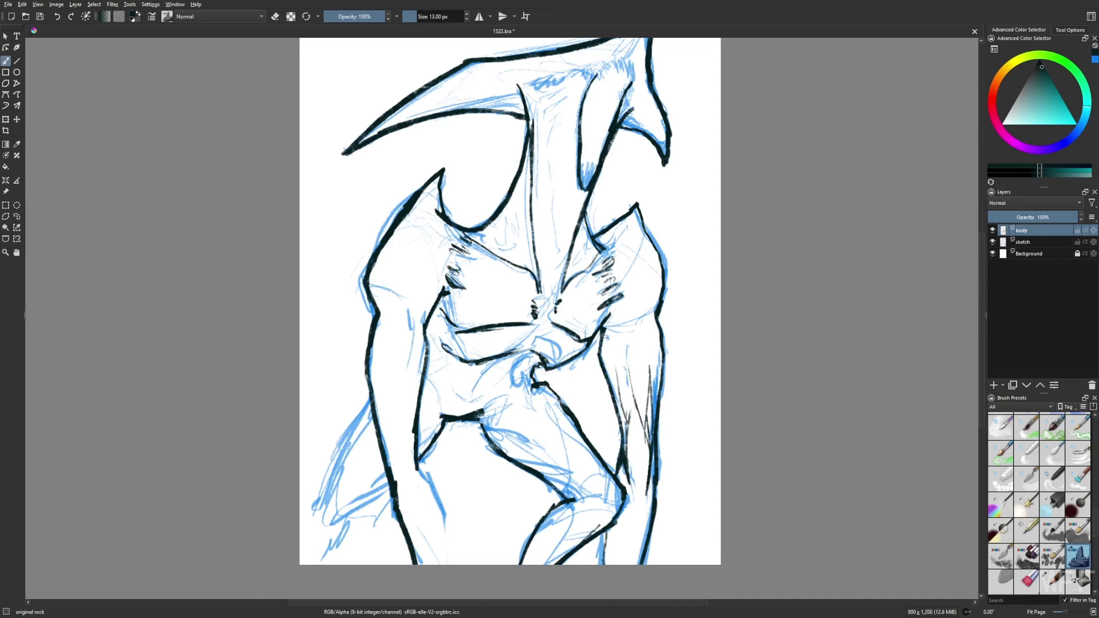
drag(650, 283, 629, 329)
drag(662, 269, 633, 349)
Mirror the view and ink the other forearm's inner edge and the rear leg with its foot.
key(m)
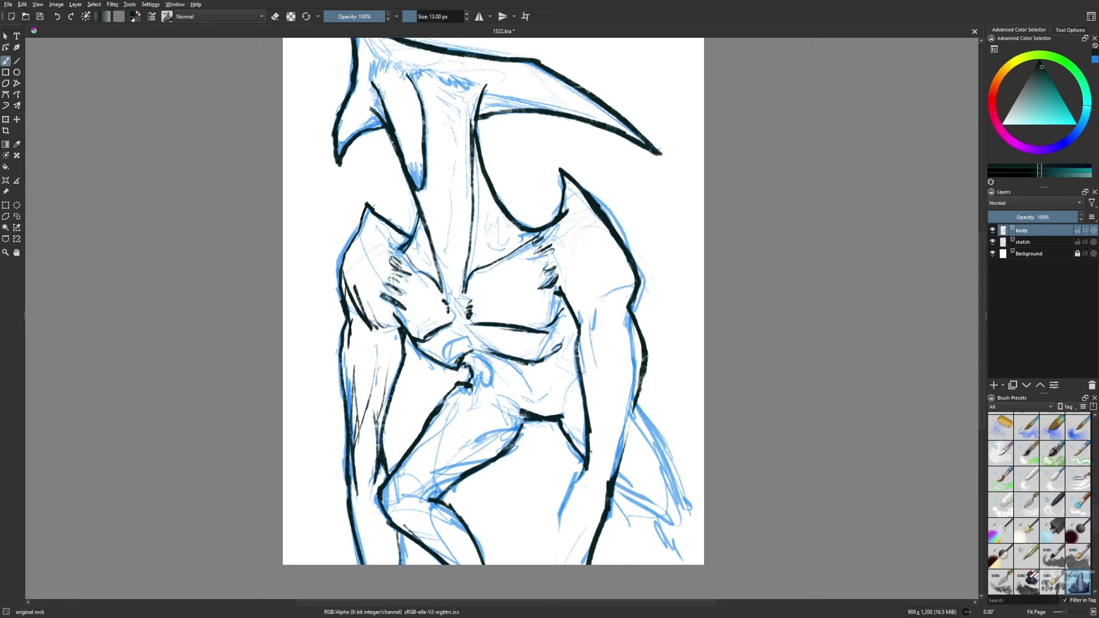
drag(584, 466, 554, 564)
drag(612, 484, 658, 521)
mouse_move(635, 409)
mouse_down()
mouse_move(675, 490)
mouse_move(615, 476)
mouse_up()
drag(658, 453, 685, 499)
drag(653, 515, 675, 530)
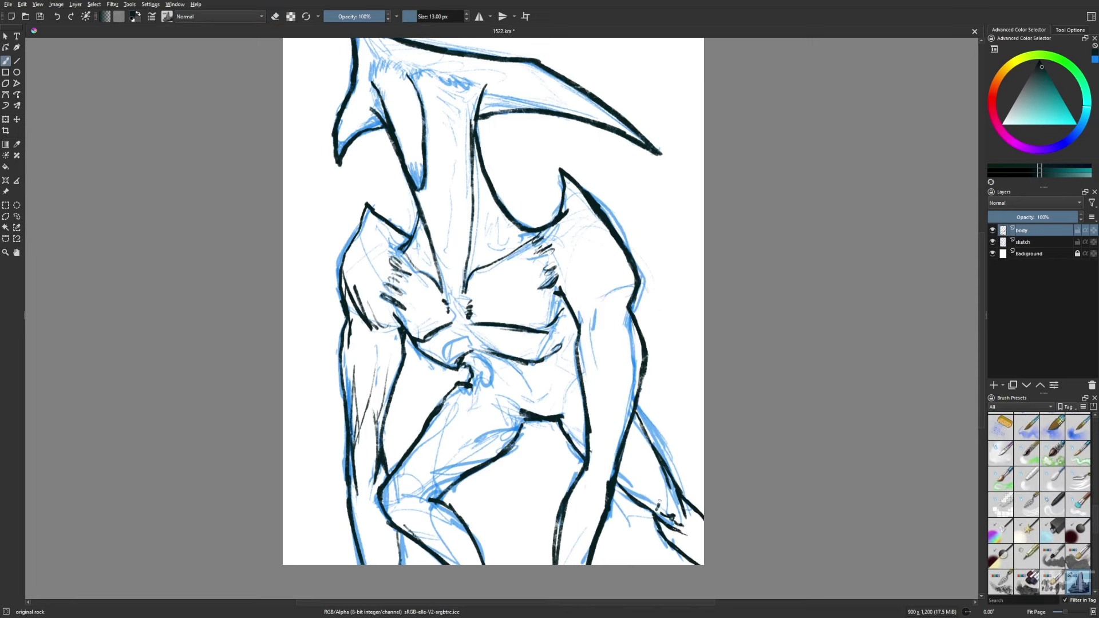
Mirror the view and ink muscle lines on the front thigh and knee, plus folds across the abdomen and waist.
key(m)
drag(499, 434, 610, 472)
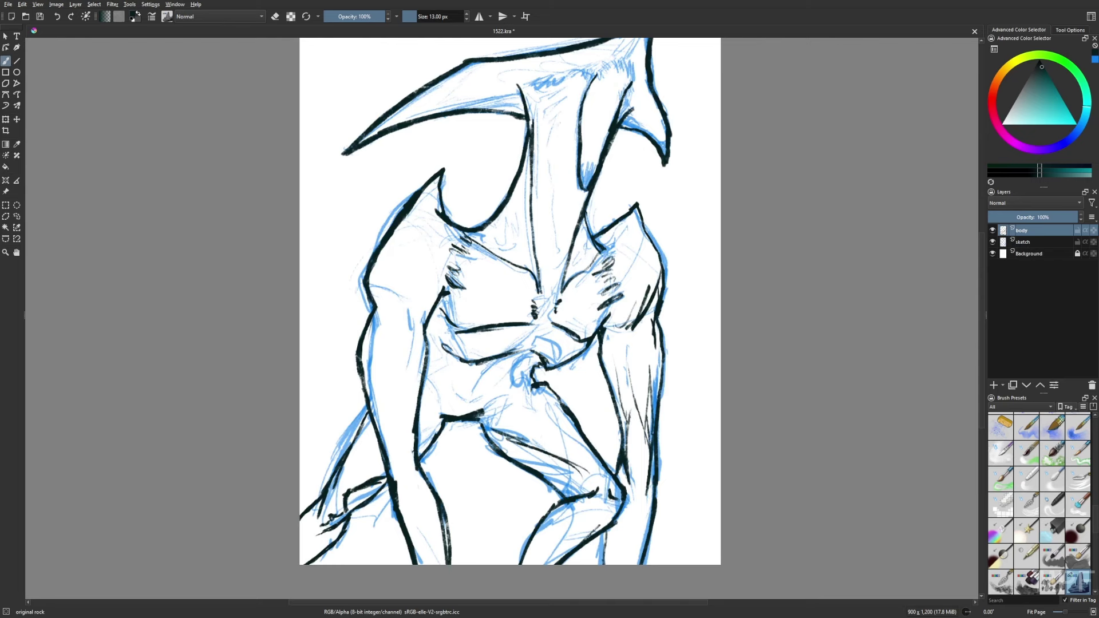
drag(503, 298, 493, 339)
drag(470, 458, 549, 492)
drag(523, 395, 475, 438)
drag(449, 442, 483, 432)
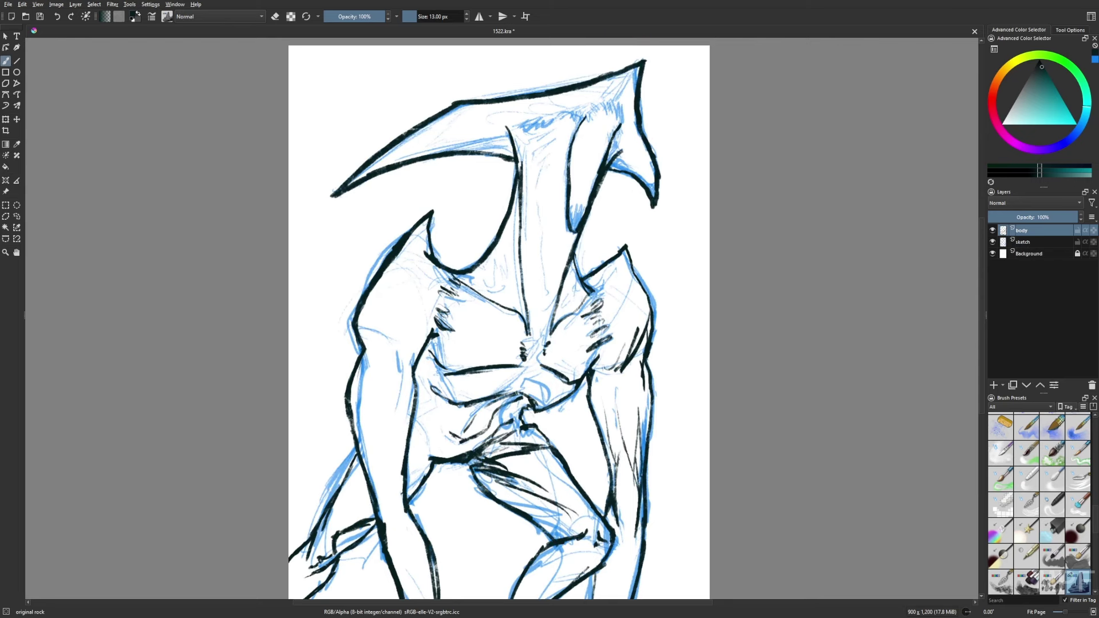
drag(424, 381, 430, 352)
scroll(501, 452, down, 1)
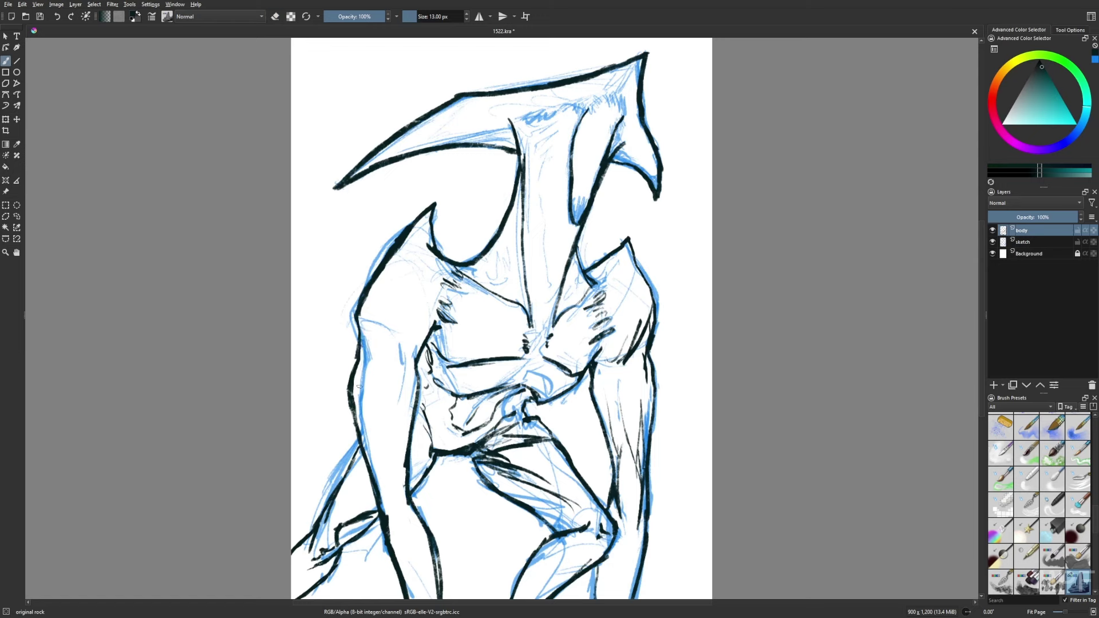
Ink elbow and forearm muscle lines on the arm on the long horn's side.
drag(372, 316, 404, 378)
drag(409, 335, 416, 357)
drag(378, 355, 383, 404)
drag(381, 406, 417, 527)
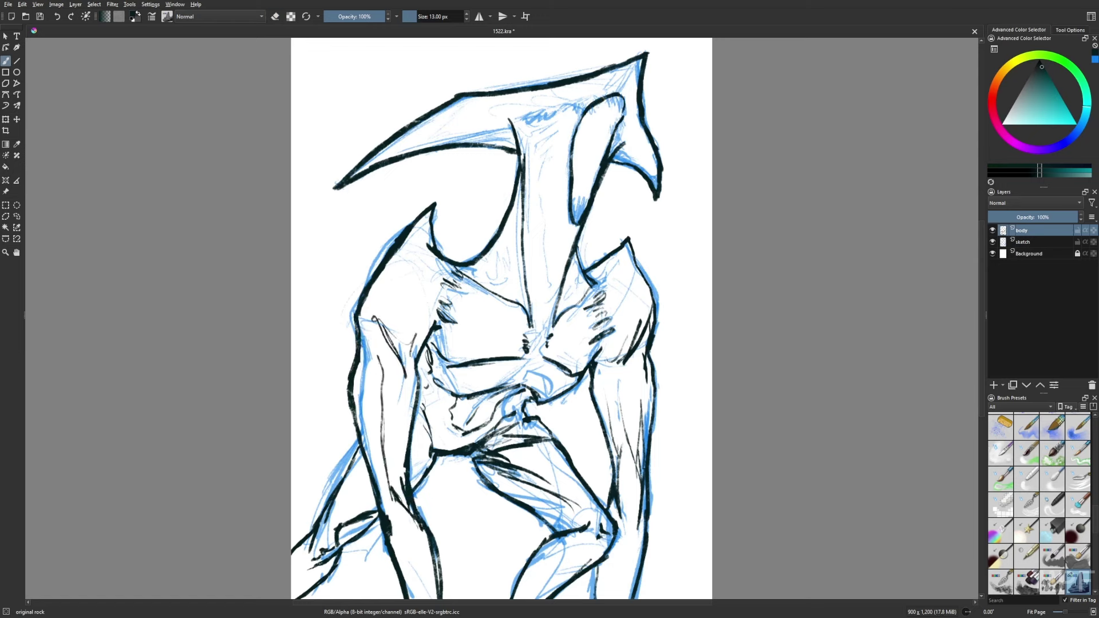
Ink the brow line beneath the crest and hatch shading down the side of the head and neck.
drag(518, 119, 599, 96)
drag(557, 128, 528, 166)
drag(539, 172, 533, 195)
Add a paint layer named body beneath the line art and choose a muted teal colour with a solid brush.
click(994, 385)
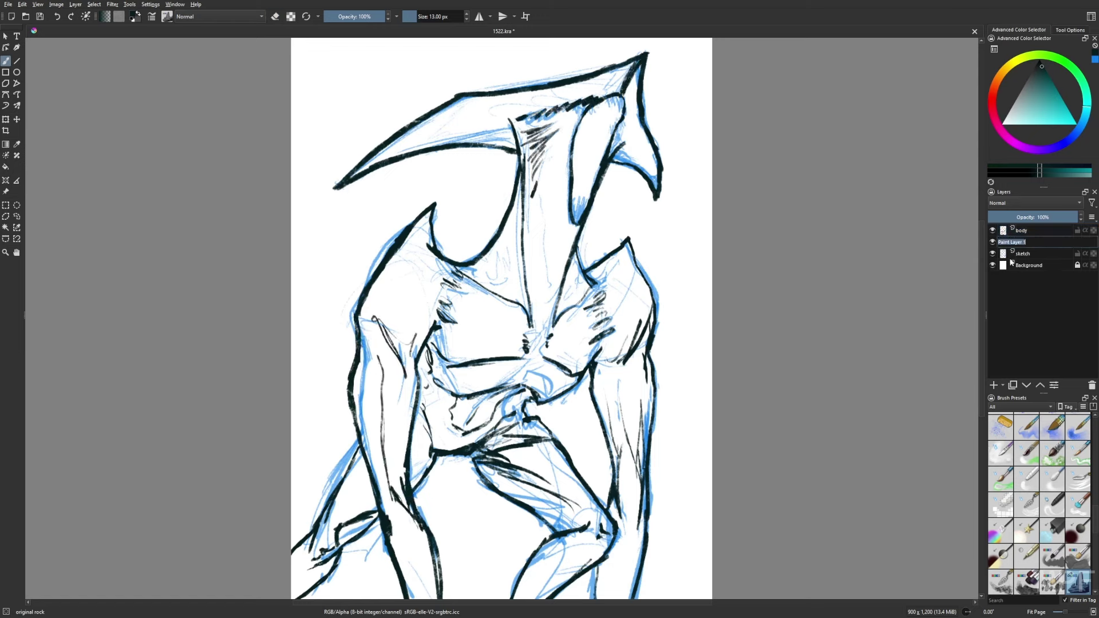
click(1039, 71)
click(1026, 425)
Paint the teal base colour with a 40 px brush inside the outlines of the horns, shoulders and arm.
mouse_move(362, 329)
mouse_down()
mouse_move(431, 215)
mouse_move(521, 183)
mouse_move(355, 174)
mouse_move(406, 134)
mouse_move(629, 67)
mouse_move(648, 145)
mouse_up()
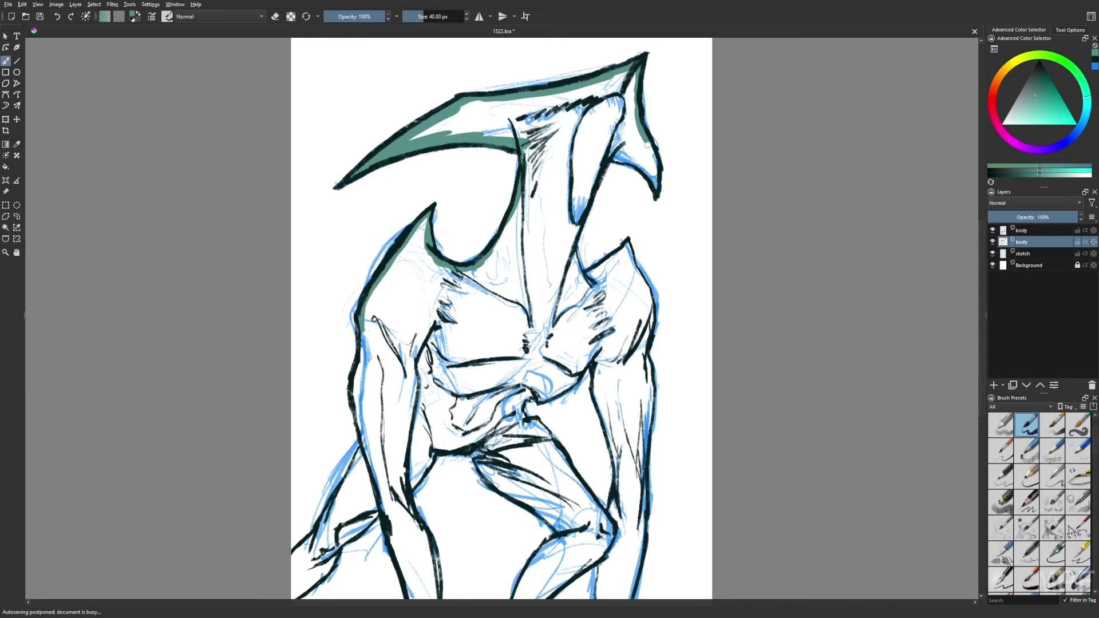
key(m)
mouse_move(404, 166)
mouse_down()
mouse_move(432, 275)
mouse_move(377, 243)
mouse_move(343, 318)
mouse_up()
mouse_move(368, 252)
mouse_down()
mouse_move(353, 395)
mouse_move(369, 595)
mouse_up()
Fill the legs, torso and remaining body areas with the teal base colour up to the line art.
scroll(458, 344, down, 2)
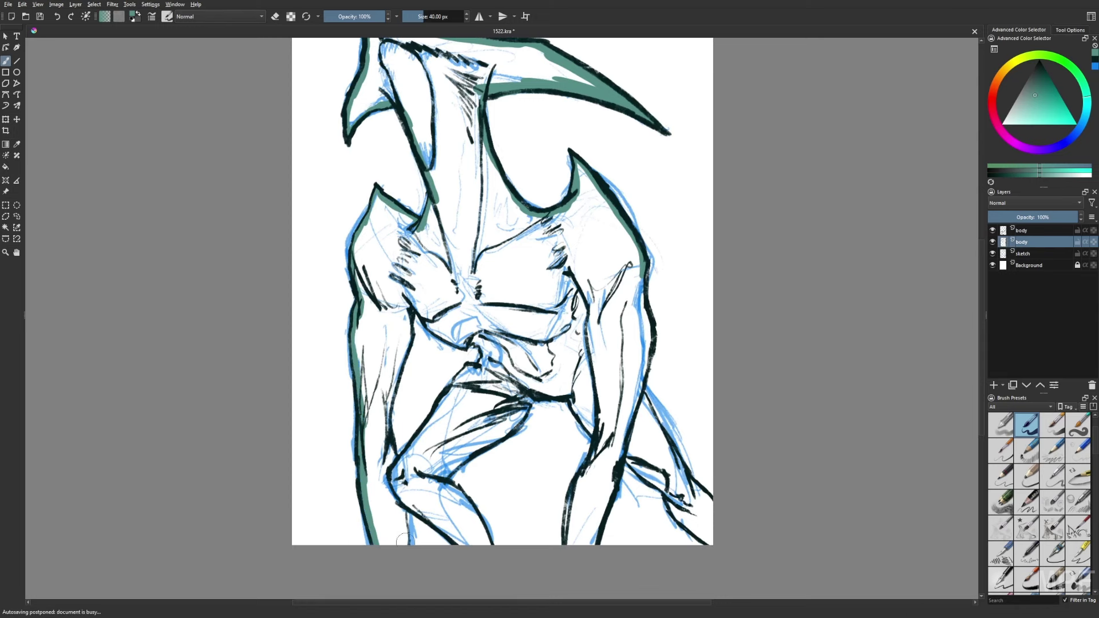
drag(407, 503, 461, 542)
mouse_move(460, 491)
mouse_down()
mouse_move(529, 396)
mouse_move(601, 435)
mouse_move(613, 487)
mouse_move(713, 543)
mouse_up()
mouse_move(639, 387)
mouse_down()
mouse_move(713, 510)
mouse_move(635, 263)
mouse_up()
drag(601, 351, 618, 368)
scroll(488, 396, up, 1)
key(m)
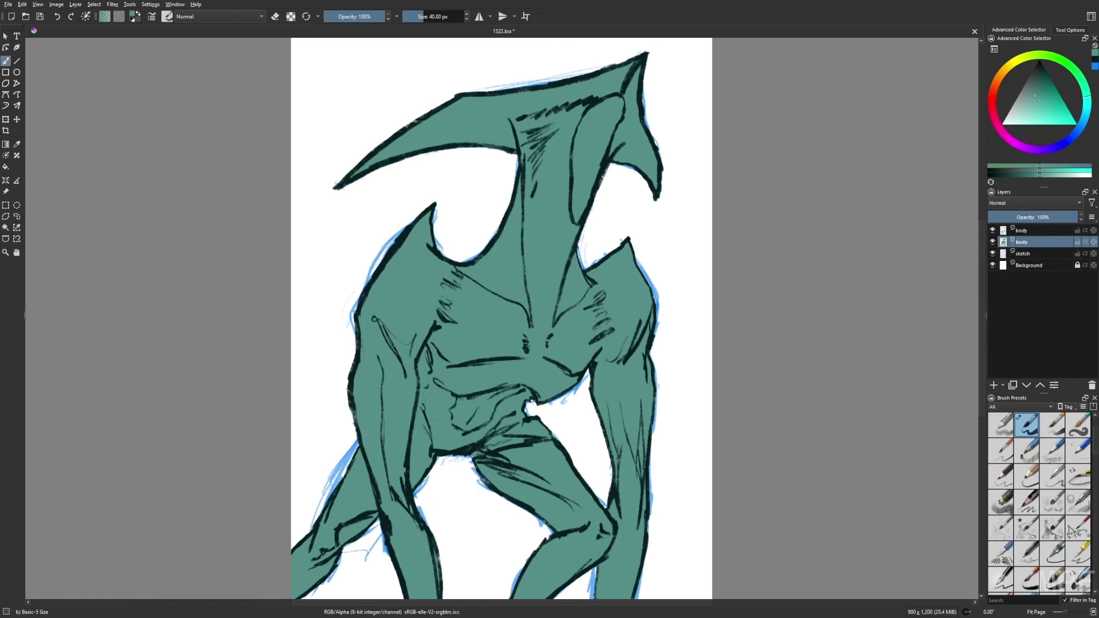
Fill the elongated hollow on the face with dark teal and choose the Gamer Knife Maybe brush.
key(d)
mouse_move(577, 137)
mouse_down()
mouse_move(616, 103)
mouse_move(611, 124)
mouse_up()
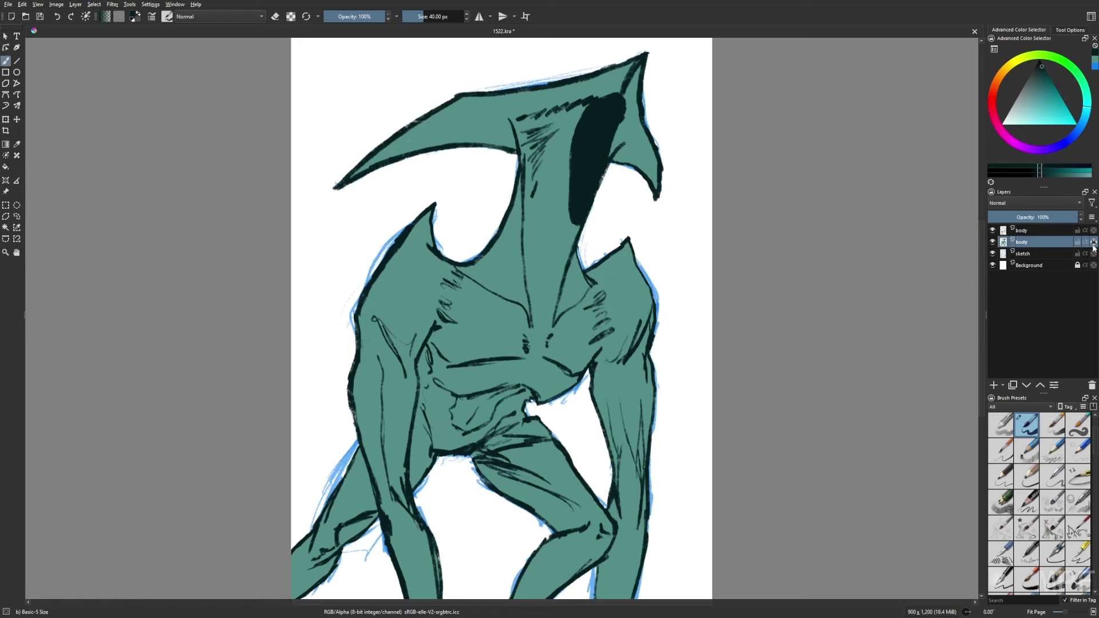
right_click(739, 404)
click(739, 355)
Shade the arm on the short horn's side, the front leg and the abdomen with large dark teal strokes at 41% opacity.
drag(595, 321, 641, 453)
drag(636, 400, 607, 590)
scroll(607, 590, down, 1)
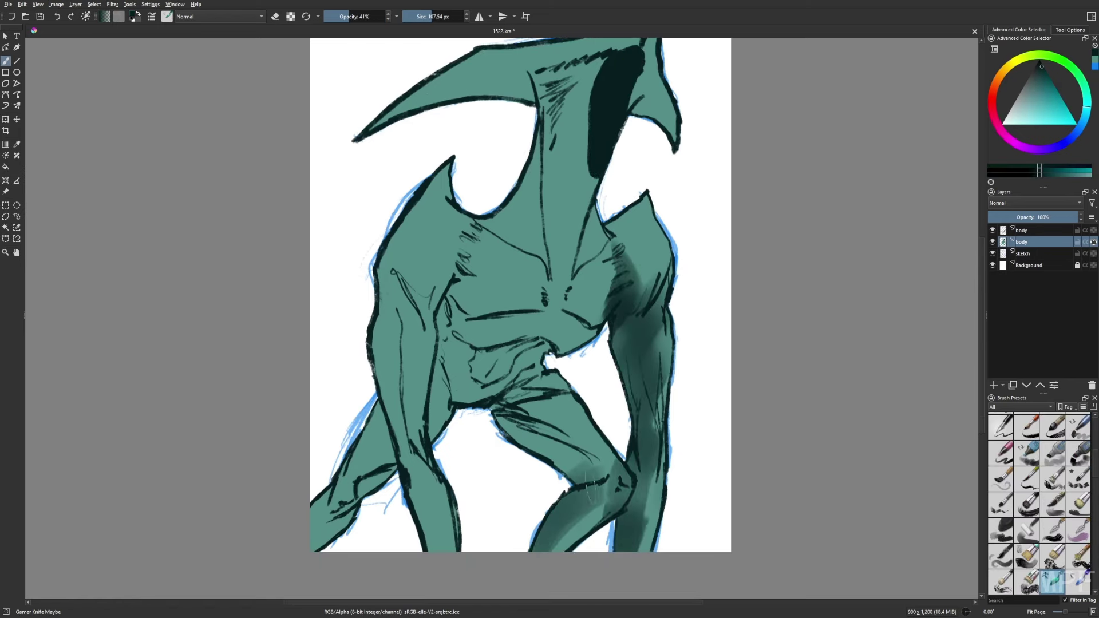
right_click(699, 422)
click(699, 372)
mouse_move(544, 458)
mouse_down()
mouse_move(502, 425)
mouse_move(475, 366)
mouse_move(452, 349)
mouse_up()
Mirror the view and lay dark teal shadows over the horns, head, neck and upper chest.
key(slash)
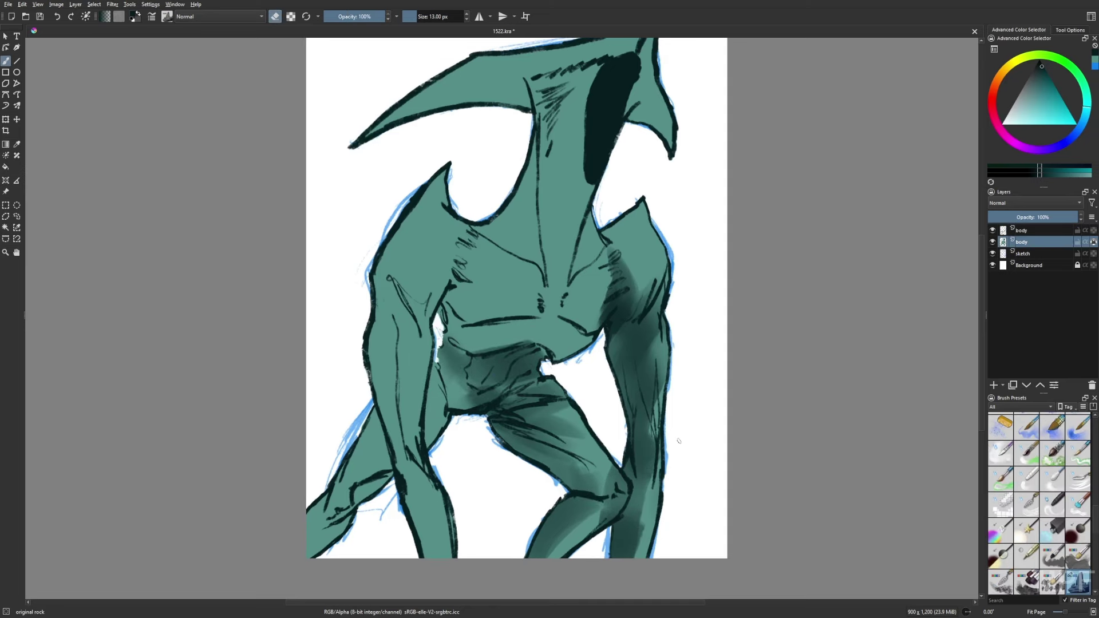
key(m)
key(slash)
mouse_move(573, 395)
mouse_down()
mouse_move(533, 258)
mouse_move(504, 223)
mouse_up()
drag(475, 149, 435, 286)
drag(492, 115, 484, 198)
drag(458, 172, 489, 154)
drag(481, 114, 366, 189)
drag(458, 155, 395, 246)
drag(343, 106, 550, 172)
drag(487, 252, 483, 221)
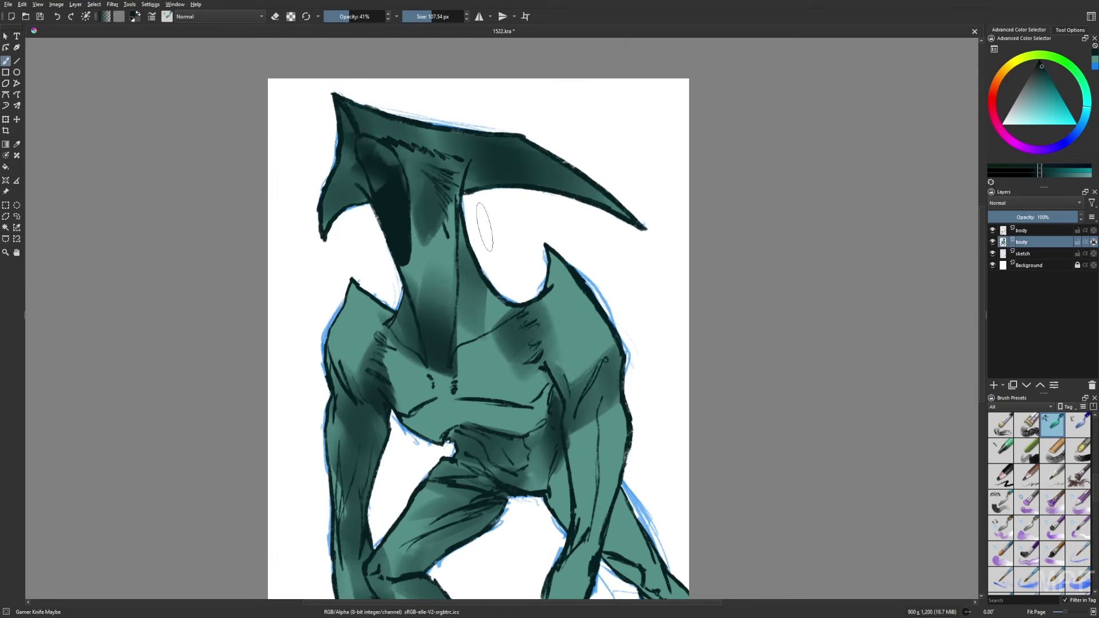
Flip the view back and extend the dark shading across the horns, neck base, long-horn-side shoulder and chest.
key(m)
drag(595, 171, 550, 269)
drag(630, 140, 672, 211)
drag(469, 175, 378, 214)
drag(533, 167, 504, 212)
drag(459, 286, 389, 395)
drag(555, 304, 441, 361)
drag(616, 337, 570, 381)
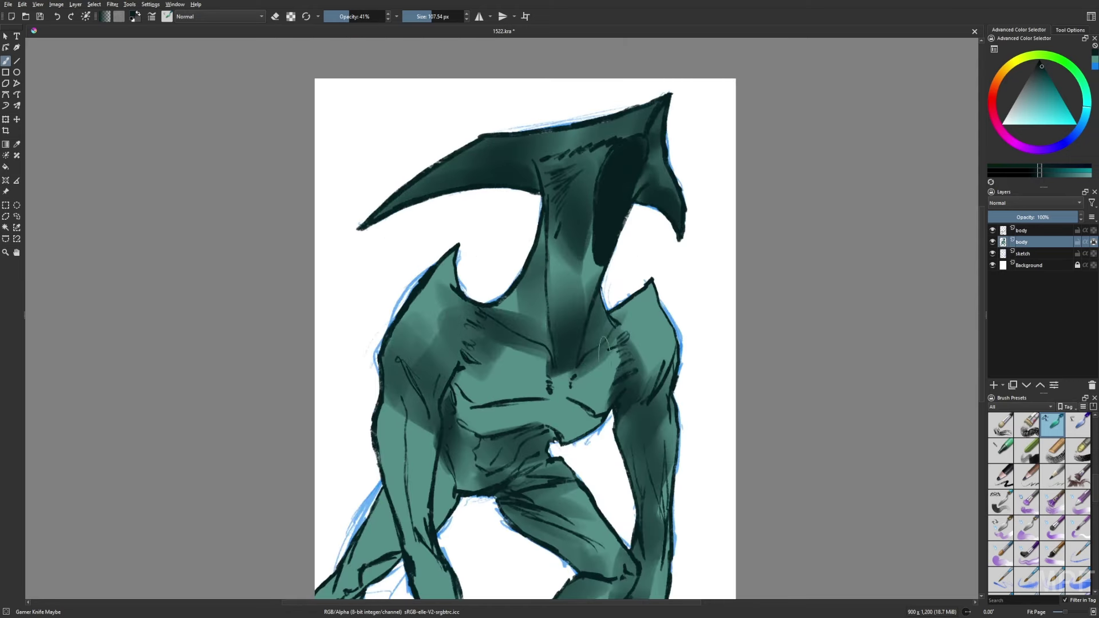
Shade the short-horn-side shoulder, then shape the chest and abdomen edge with a smaller 66.73 px brush.
drag(679, 315, 621, 387)
drag(630, 344, 606, 302)
key(bracketleft)
key(bracketleft)
key(bracketleft)
mouse_move(573, 344)
mouse_down()
mouse_move(436, 378)
mouse_move(498, 312)
mouse_up()
drag(464, 384, 438, 412)
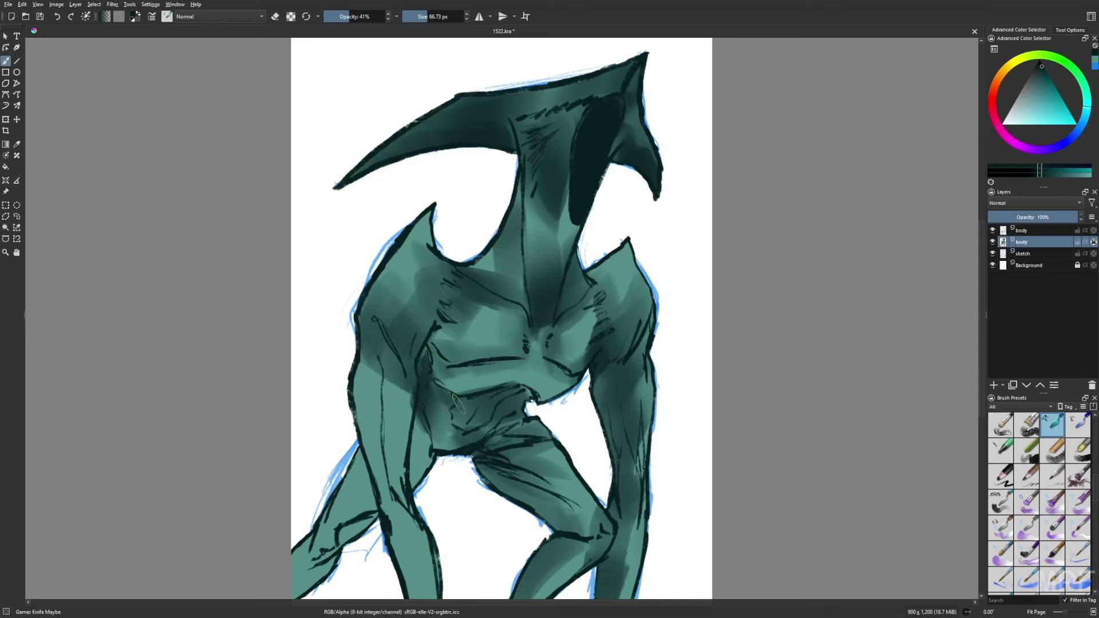
Shade the long-horn-side arm, the abdomen and the rear leg with dark teal strokes.
drag(401, 367, 378, 492)
drag(423, 303, 352, 389)
drag(452, 367, 432, 427)
drag(515, 355, 438, 401)
drag(389, 452, 321, 538)
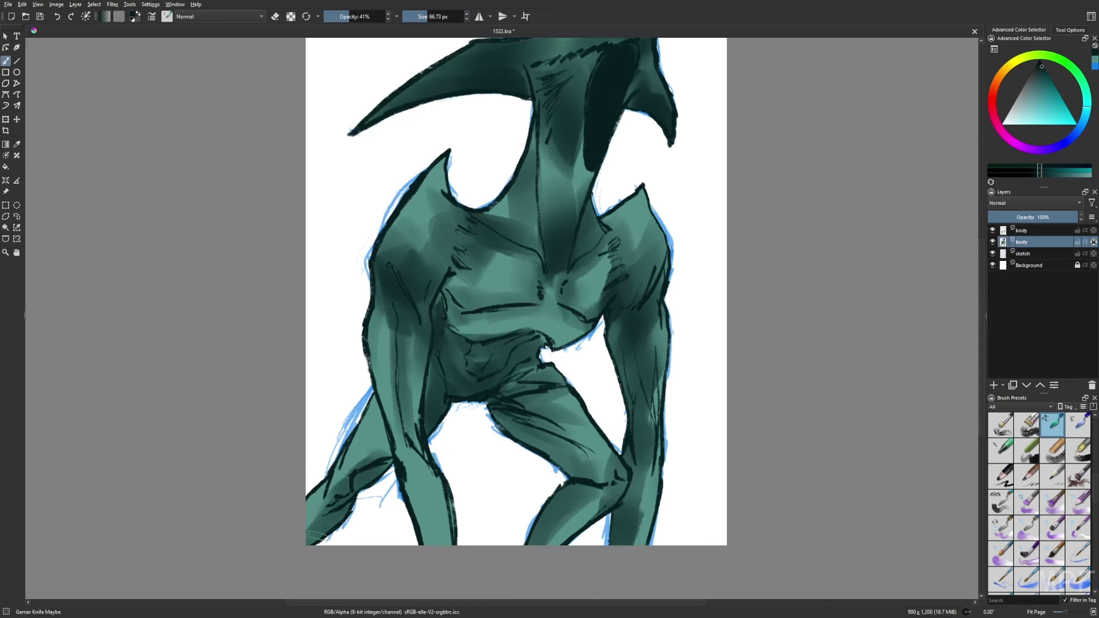
Darken the rear leg, both forearms and the front thigh and shin with 66.73 px strokes.
drag(355, 447, 315, 538)
drag(390, 384, 355, 492)
drag(430, 458, 412, 544)
mouse_move(452, 395)
mouse_down()
mouse_move(444, 469)
mouse_move(412, 541)
mouse_up()
drag(564, 427, 503, 463)
drag(607, 492, 535, 544)
drag(656, 430, 636, 544)
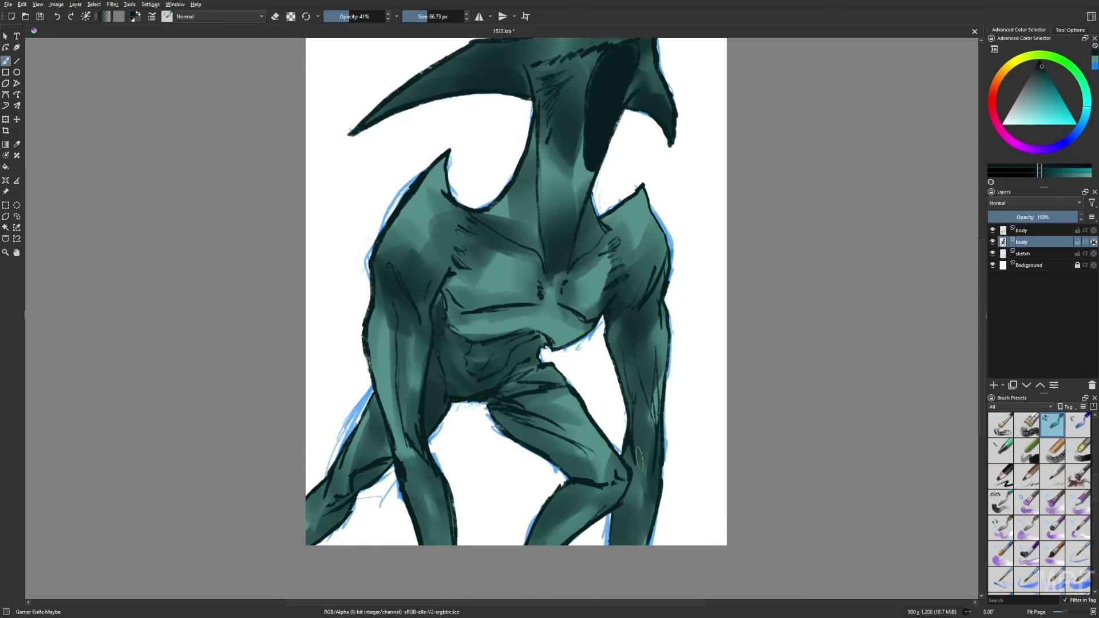
drag(658, 401, 630, 484)
drag(664, 332, 650, 464)
Merge the line art layer into the teal paint layer beneath it and return to the Gamer Knife Maybe brush with muted teal.
click(412, 17)
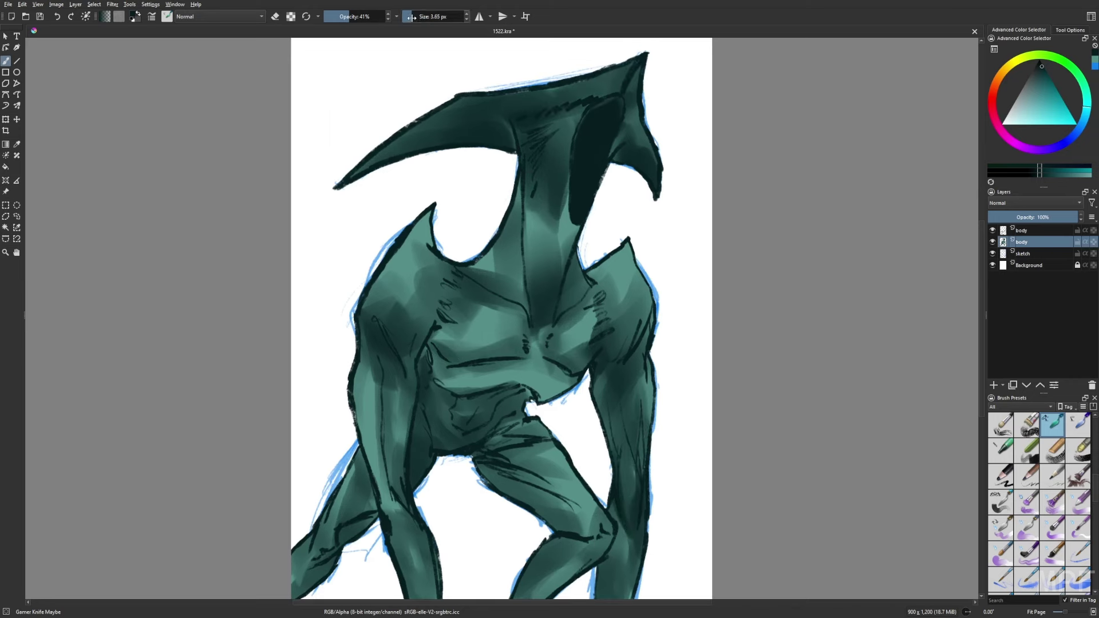
right_click(504, 102)
click(573, 80)
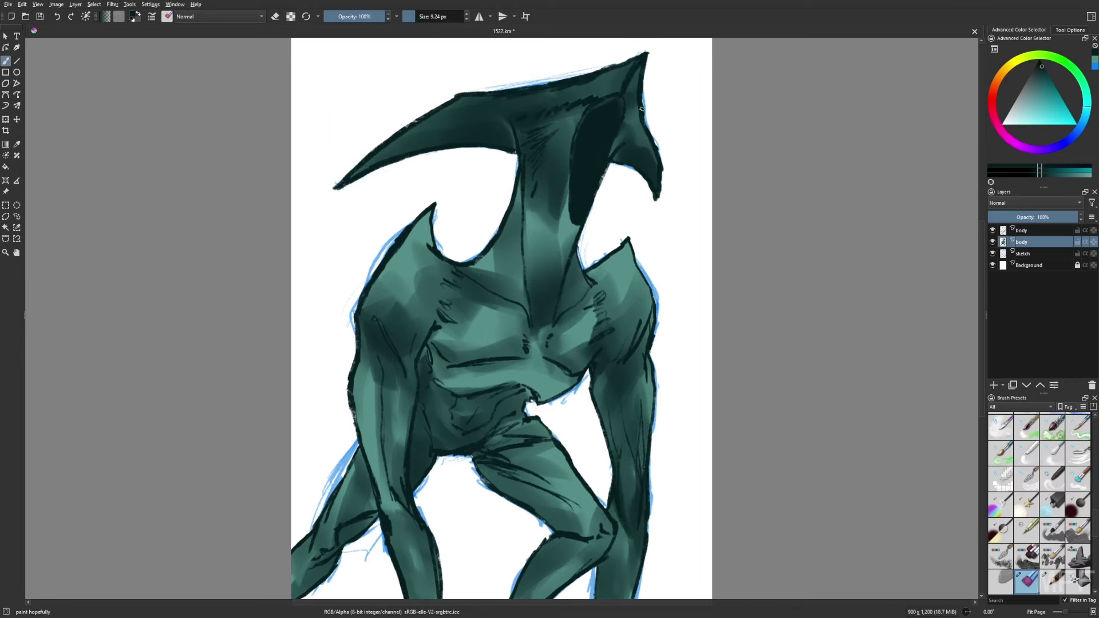
key(ctrl+e)
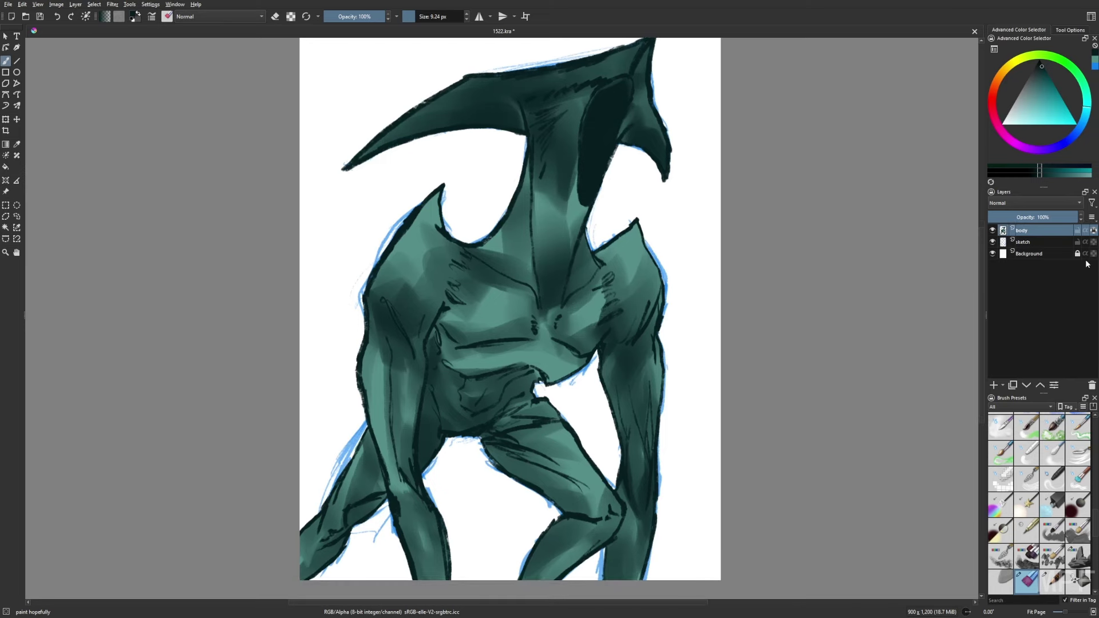
key(slash)
right_click(430, 133)
click(453, 163)
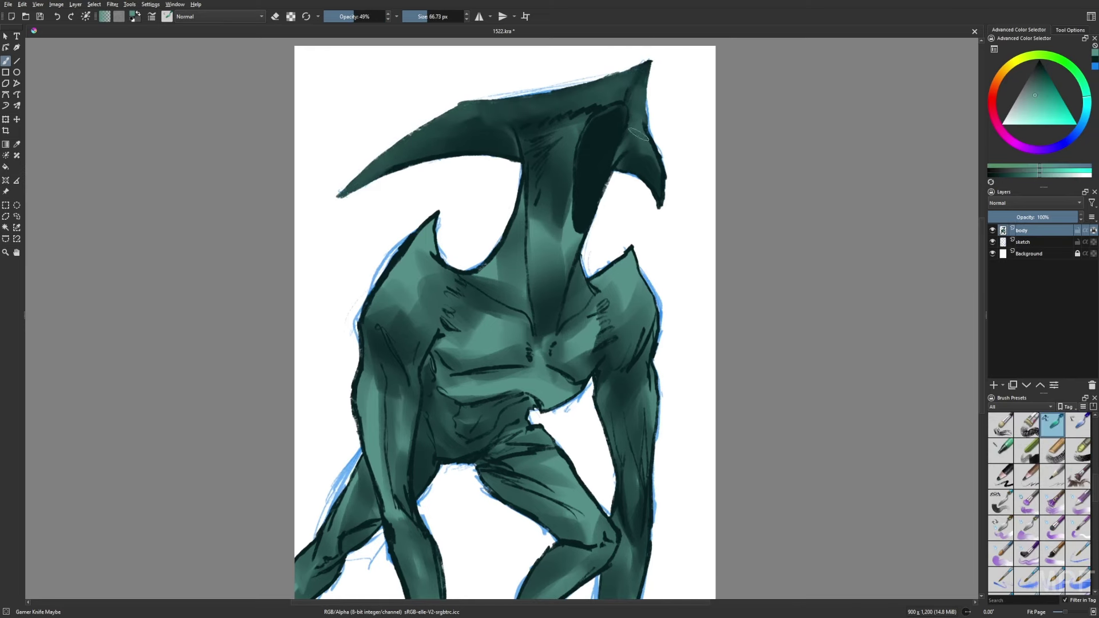
Mirror the view and paint over the black outlines of the neck, long-horn-side shoulder and arm with a 37.83 px brush.
key(m)
key(bracketleft)
key(bracketleft)
key(bracketleft)
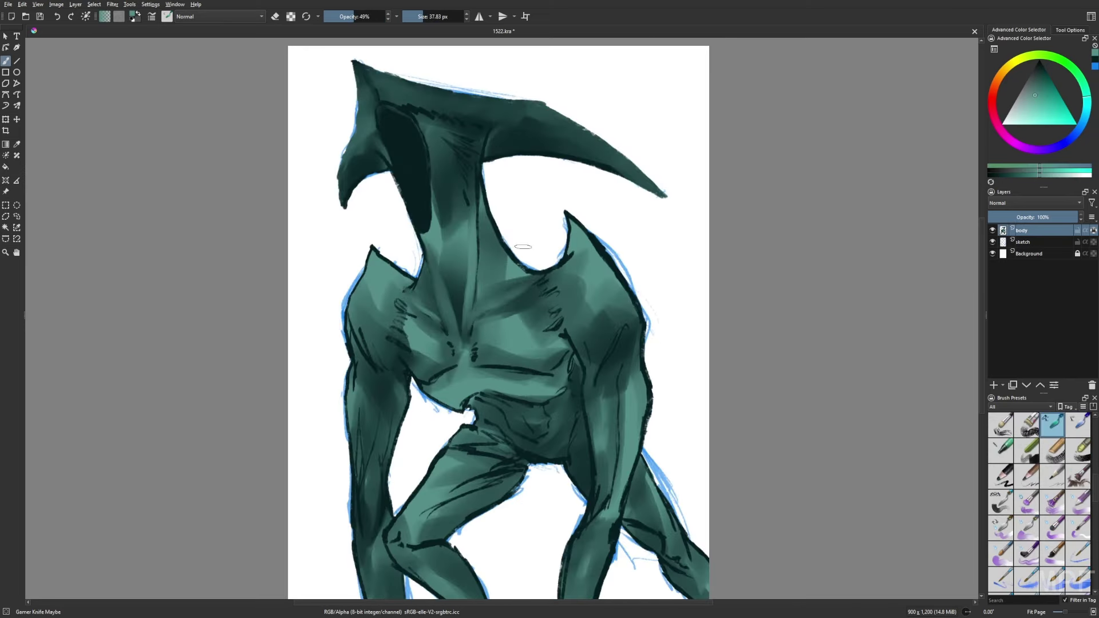
mouse_move(504, 270)
mouse_down()
mouse_move(484, 189)
mouse_move(481, 232)
mouse_up()
mouse_move(567, 215)
mouse_down()
mouse_move(615, 275)
mouse_move(630, 378)
mouse_up()
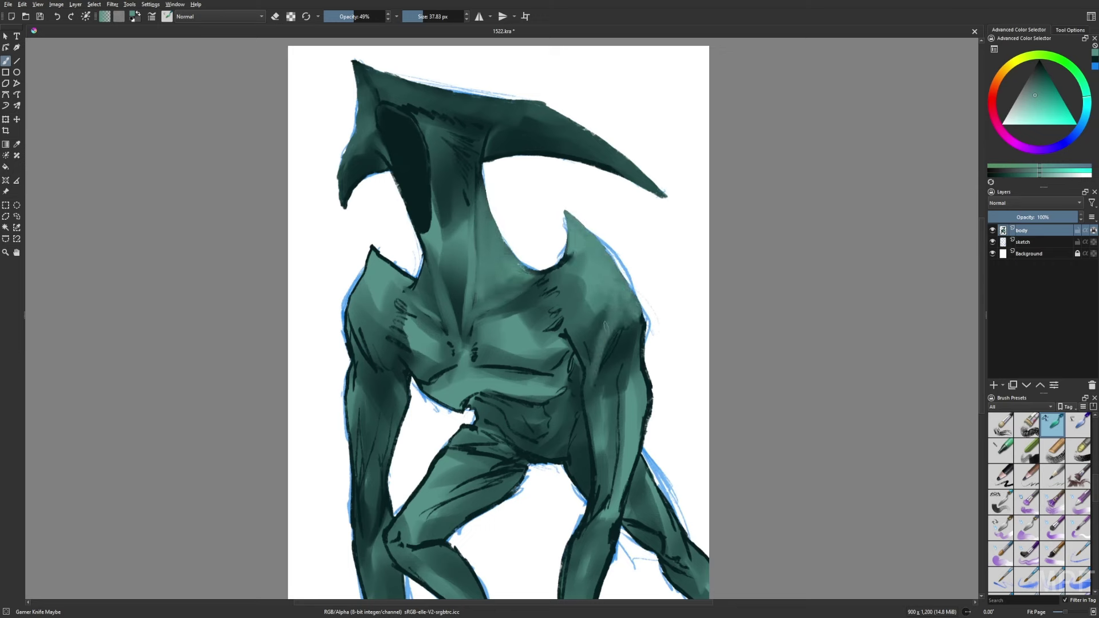
mouse_move(572, 301)
mouse_down()
mouse_move(639, 350)
mouse_move(627, 498)
mouse_move(596, 381)
mouse_up()
drag(598, 458, 601, 497)
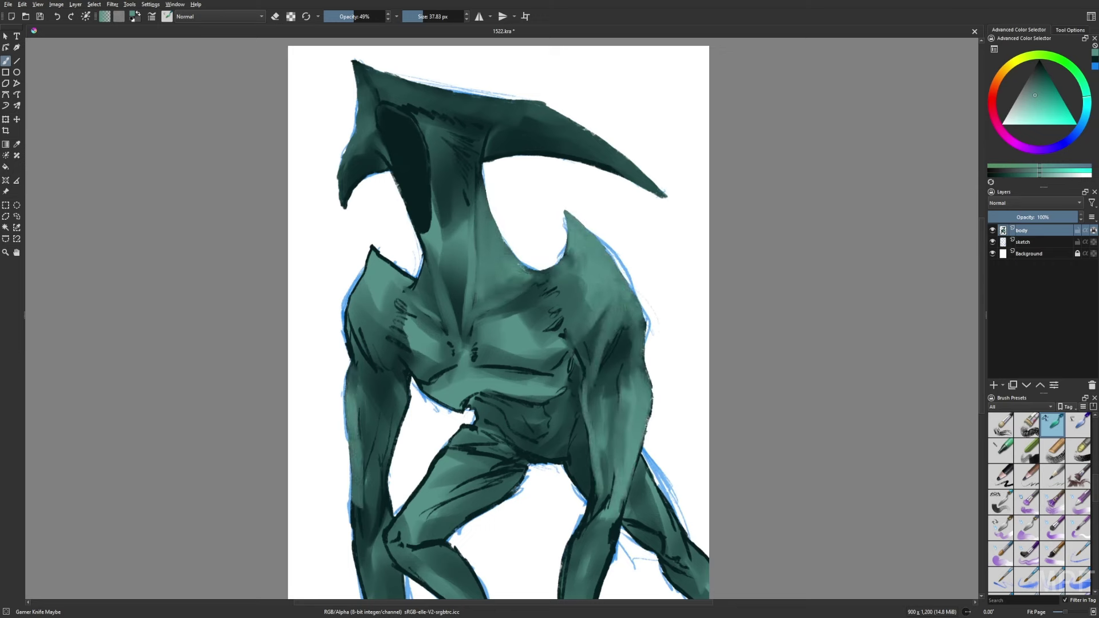
Paint over the lines on the short-horn-side arm and shoulder, and replace the upper chest hatching with dark shading.
drag(358, 372, 352, 506)
mouse_move(407, 247)
mouse_down()
mouse_move(347, 330)
mouse_move(389, 373)
mouse_up()
right_click(411, 316)
click(425, 364)
mouse_move(403, 306)
mouse_down()
mouse_move(410, 364)
mouse_move(392, 320)
mouse_up()
mouse_move(552, 281)
mouse_down()
mouse_move(533, 338)
mouse_move(504, 341)
mouse_move(510, 297)
mouse_up()
key(m)
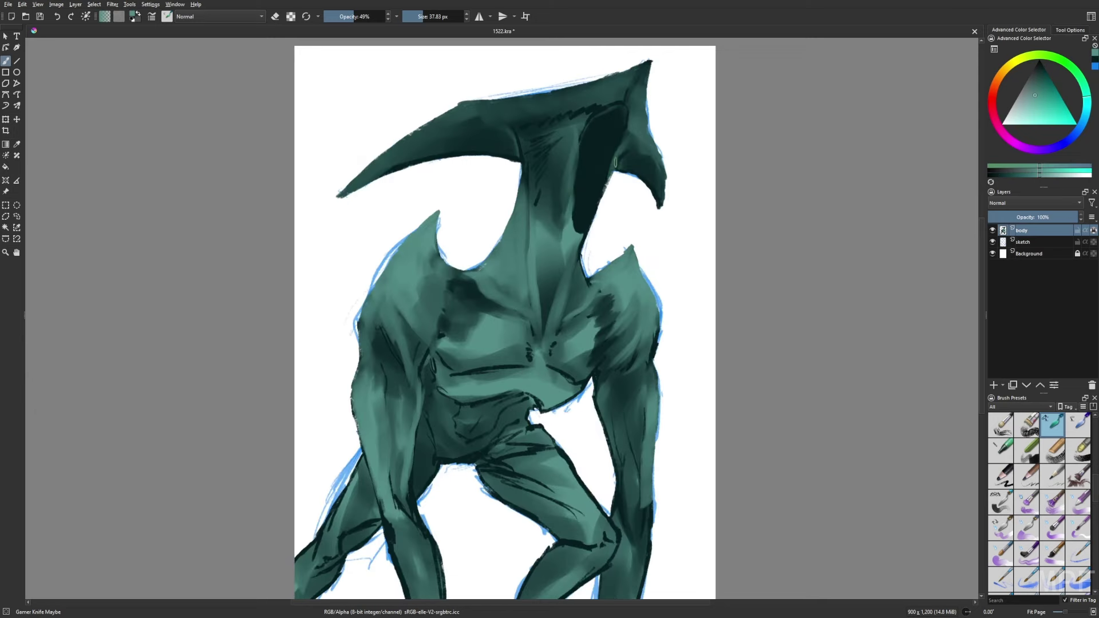
Render the head, neck ridge and long horn with an 18 px brush and clean the edge of the dark face hollow.
key(bracketleft)
key(bracketleft)
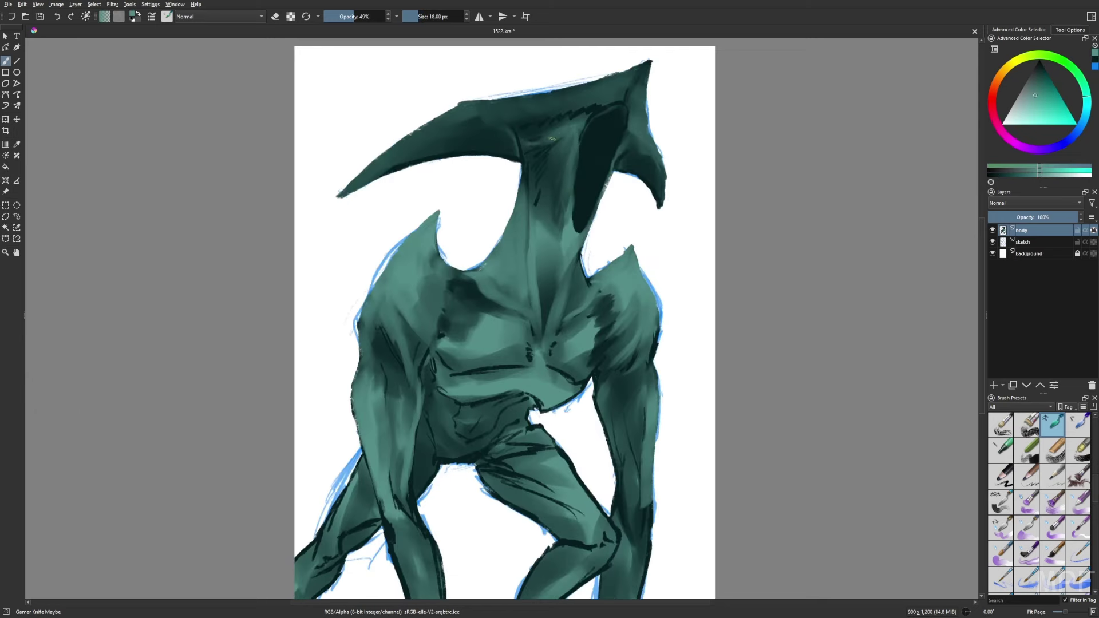
drag(517, 137, 529, 186)
drag(455, 112, 382, 165)
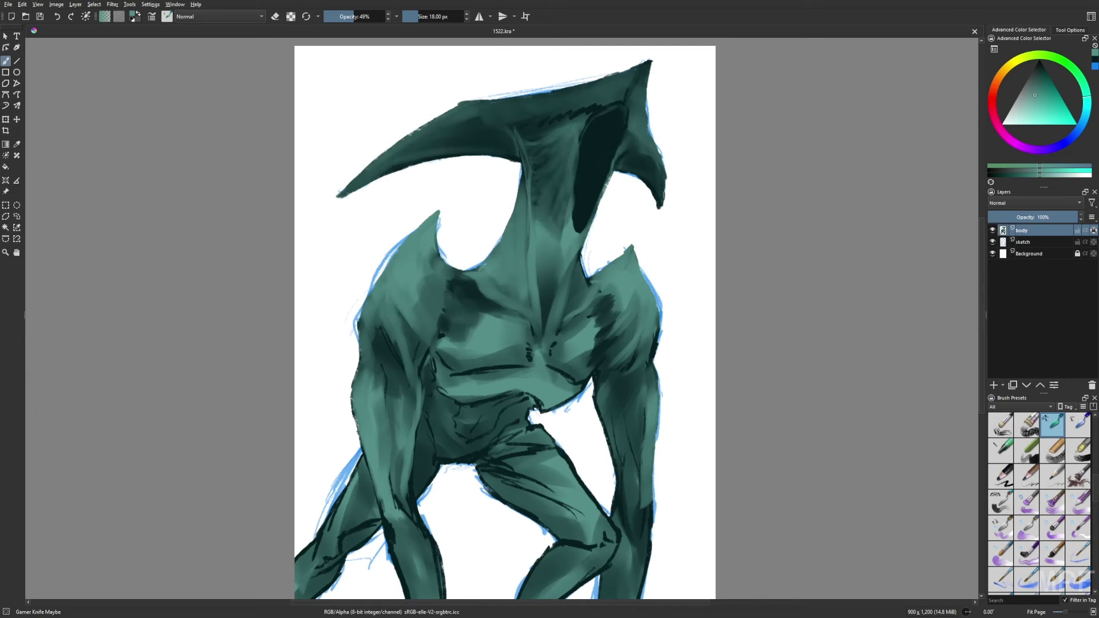
ctrl+click(587, 106)
scroll(504, 320, right, 1)
drag(572, 229, 595, 229)
Blend the line work under the chest and across the ribs with dark teal at 24% opacity.
key(i)
key(i)
key(i)
mouse_move(435, 366)
mouse_down()
mouse_move(516, 361)
mouse_move(584, 381)
mouse_up()
mouse_move(430, 395)
mouse_down()
mouse_move(527, 409)
mouse_move(558, 386)
mouse_up()
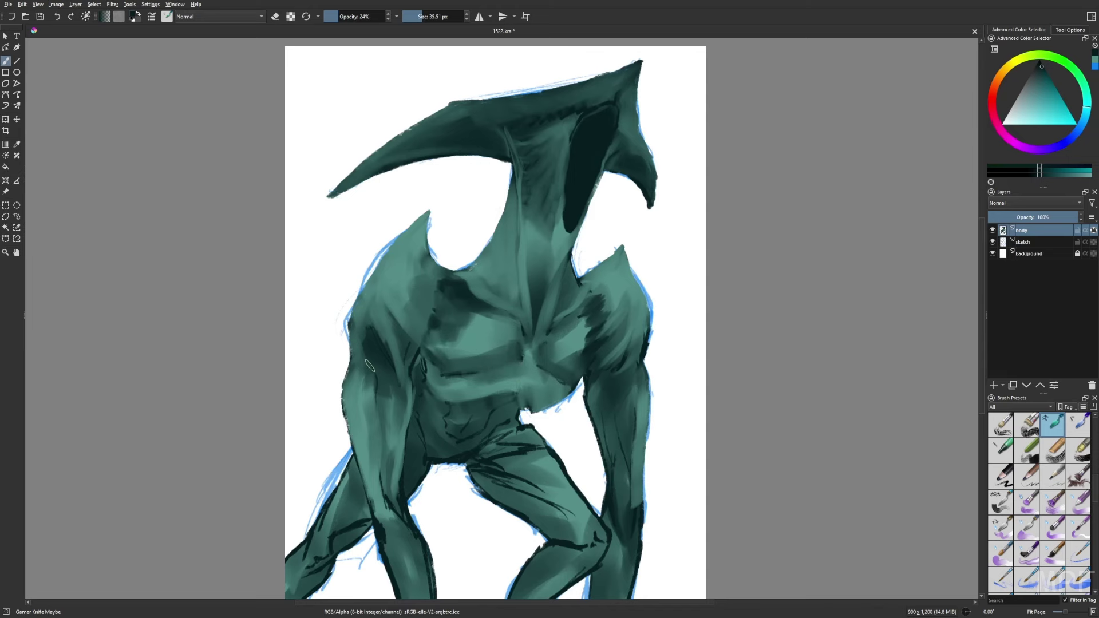
Mirror the view and soften the shading of the chest muscles and lower neck with a 35.51 px brush.
scroll(375, 369, down, 1)
scroll(639, 451, down, 1)
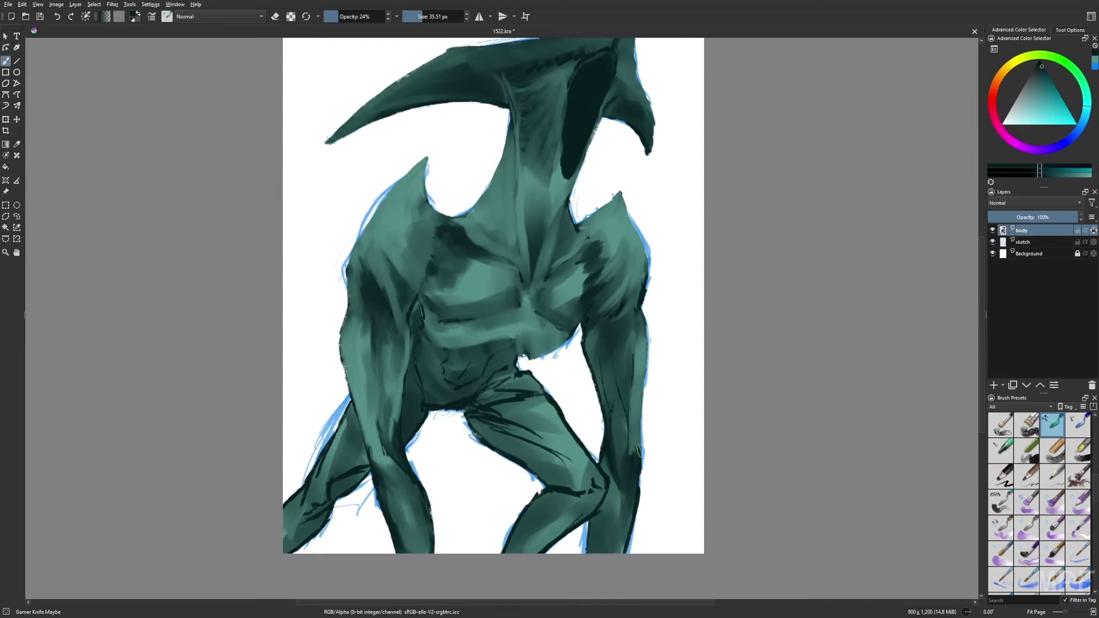
scroll(499, 315, up, 1)
key(m)
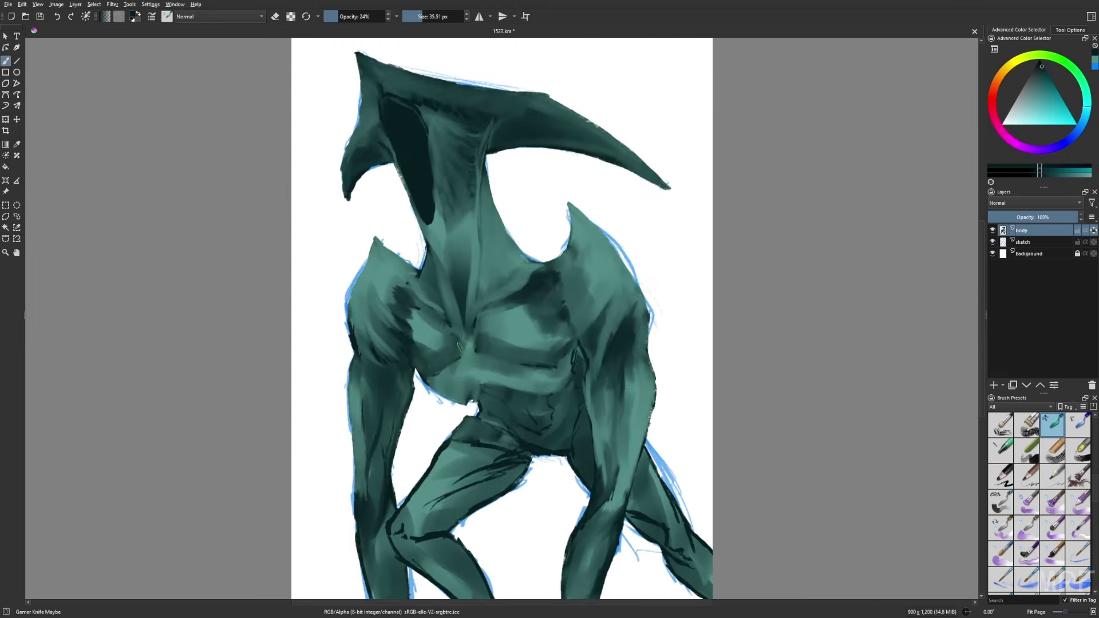
drag(515, 343, 481, 251)
mouse_move(444, 312)
mouse_down()
mouse_move(438, 244)
mouse_move(458, 223)
mouse_up()
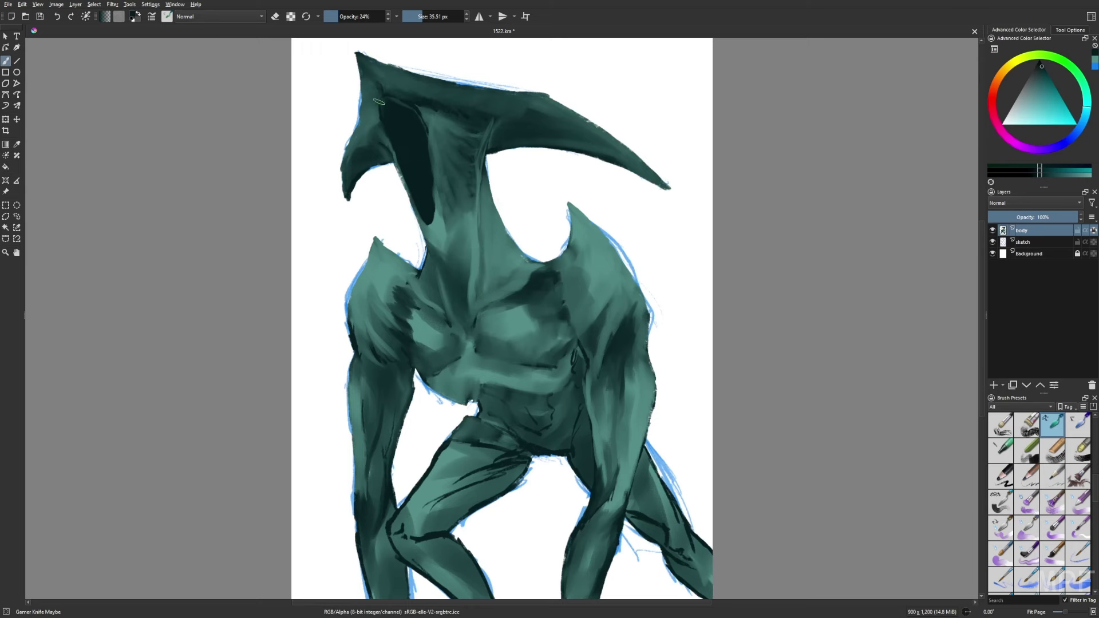
Deepen the shadows on the abdomen and rear leg with dark teal at 45% opacity.
scroll(502, 413, down, 1)
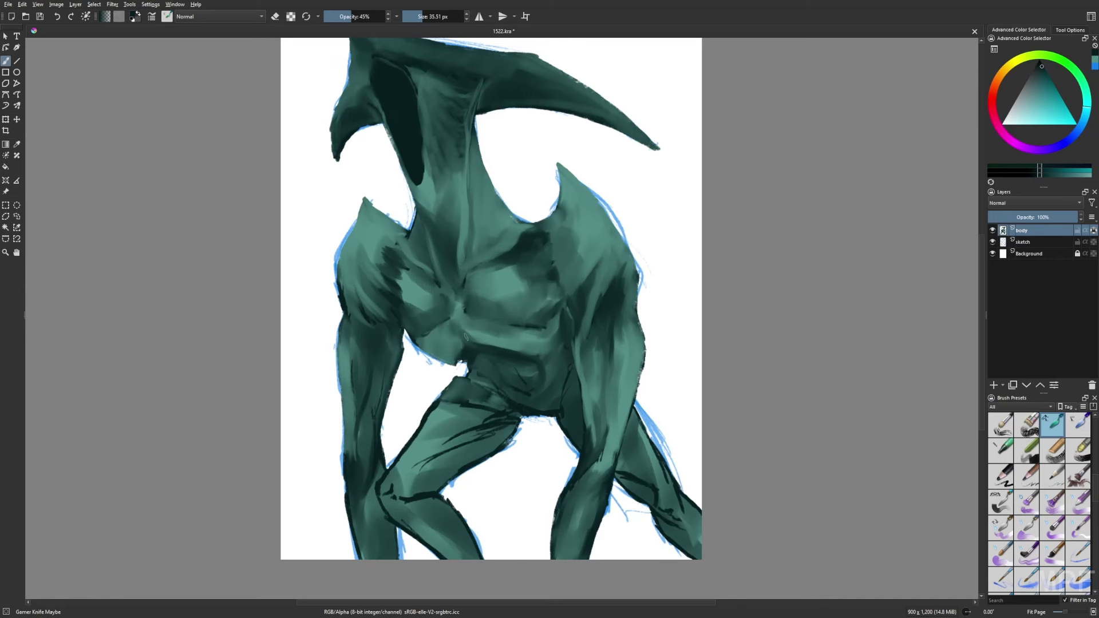
drag(545, 375, 533, 359)
key(m)
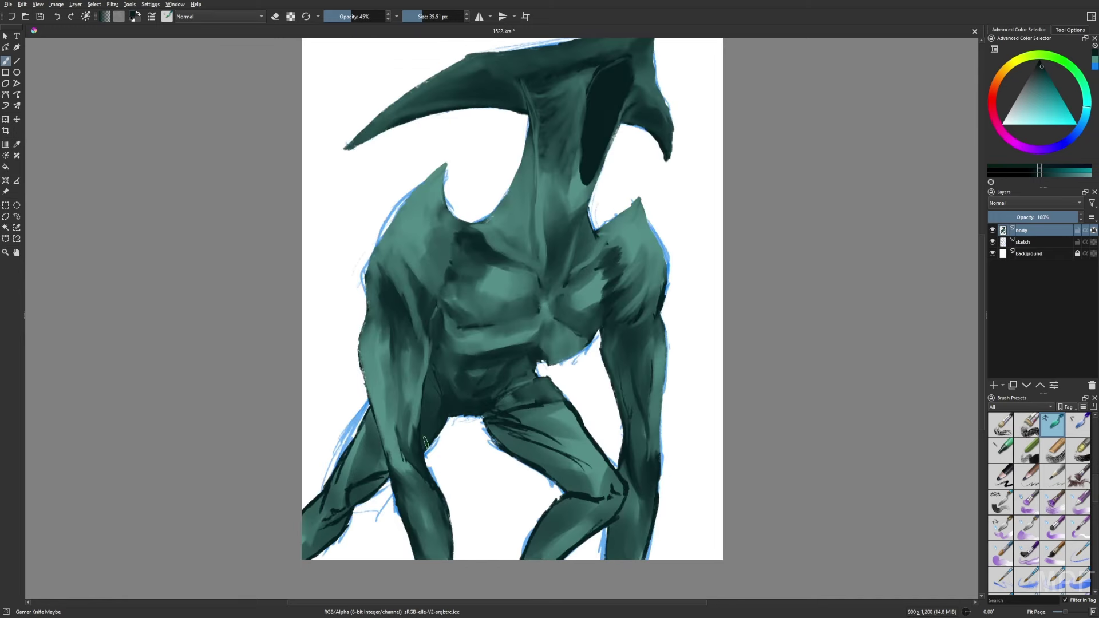
drag(425, 442, 367, 429)
mouse_move(406, 493)
mouse_down()
mouse_move(366, 493)
mouse_move(321, 549)
mouse_up()
Switch to muted teal and paint over the black lines on the rear leg, front thigh and knee.
right_click(358, 467)
click(334, 491)
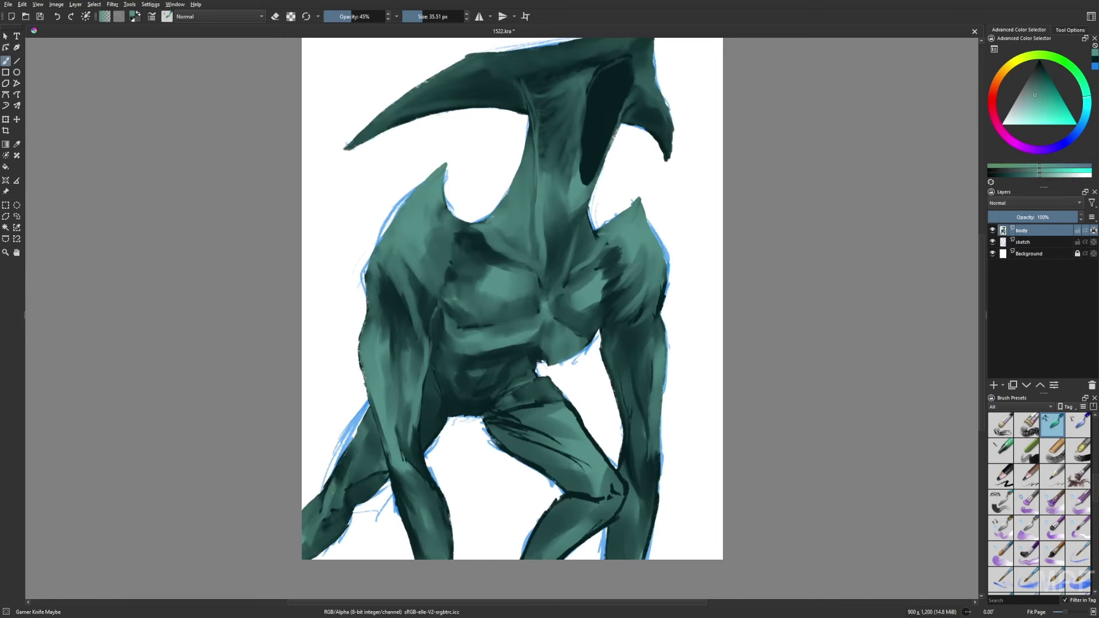
drag(346, 470, 366, 418)
mouse_move(567, 407)
mouse_down()
mouse_move(613, 475)
mouse_move(602, 527)
mouse_move(522, 557)
mouse_move(612, 515)
mouse_up()
drag(509, 418, 555, 385)
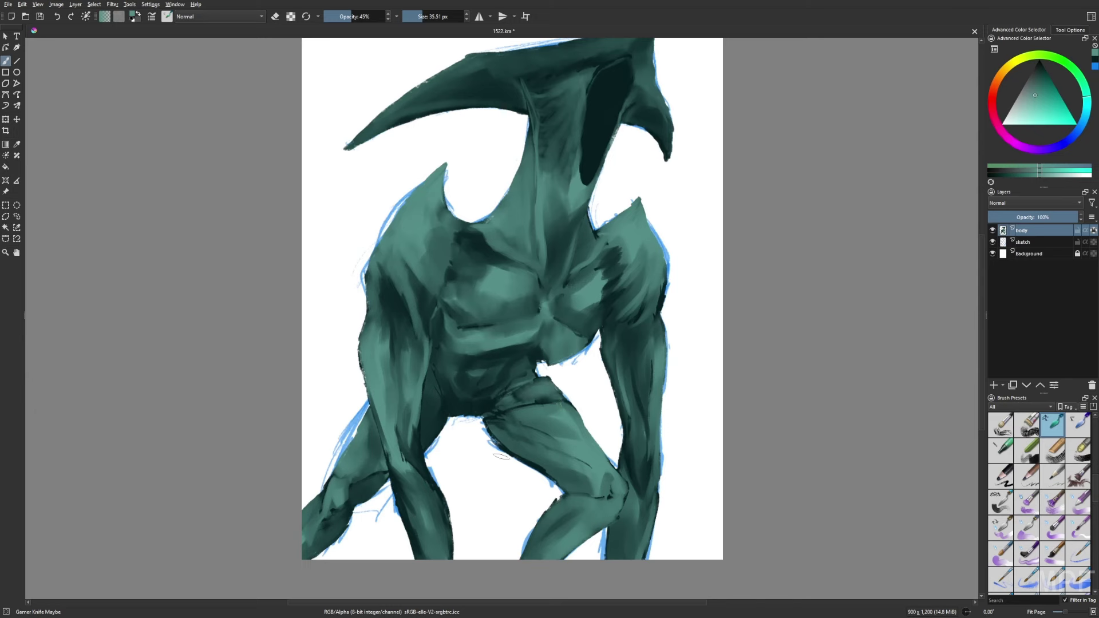
Mirror the view and blend dark and muted teal tones over the front thigh and hip.
key(m)
mouse_move(510, 429)
mouse_down()
mouse_move(430, 493)
mouse_move(509, 423)
mouse_up()
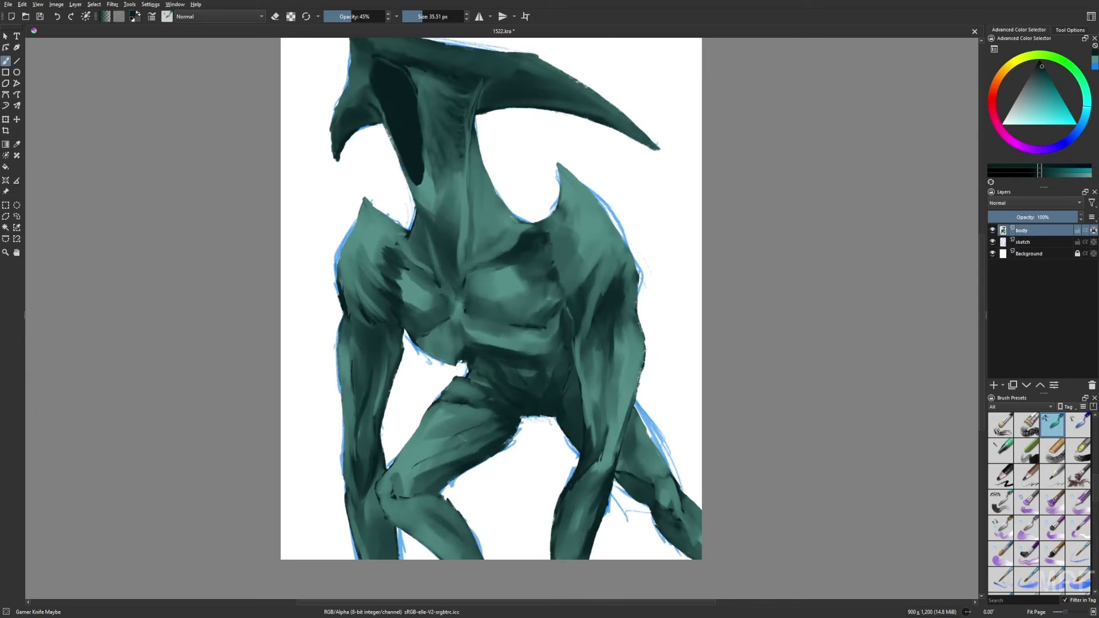
ctrl+click(489, 412)
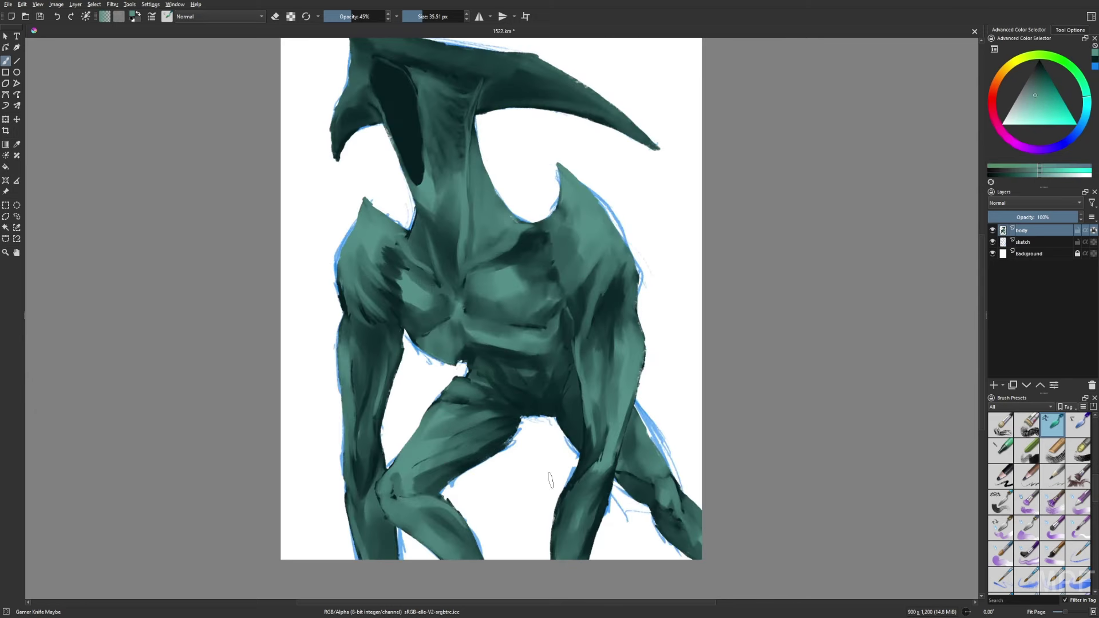
scroll(395, 257, up, 1)
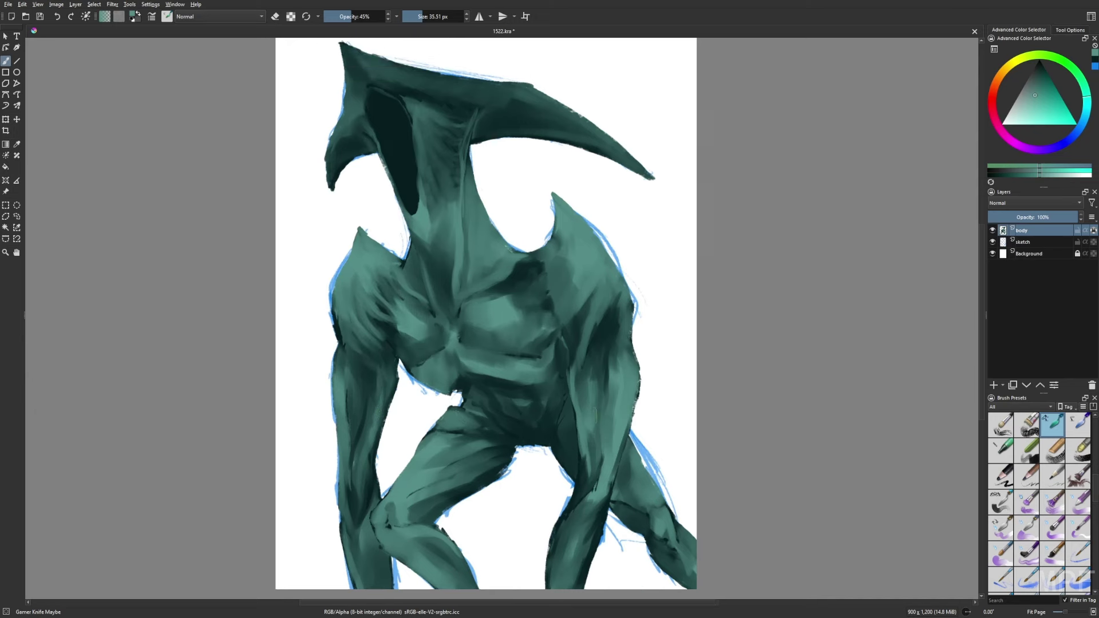
Flip the view back and add fine muscle strands across the chest, arms and thigh with a 14 px muted teal brush.
key(m)
key(bracketleft)
key(bracketleft)
key(bracketleft)
key(bracketleft)
key(bracketleft)
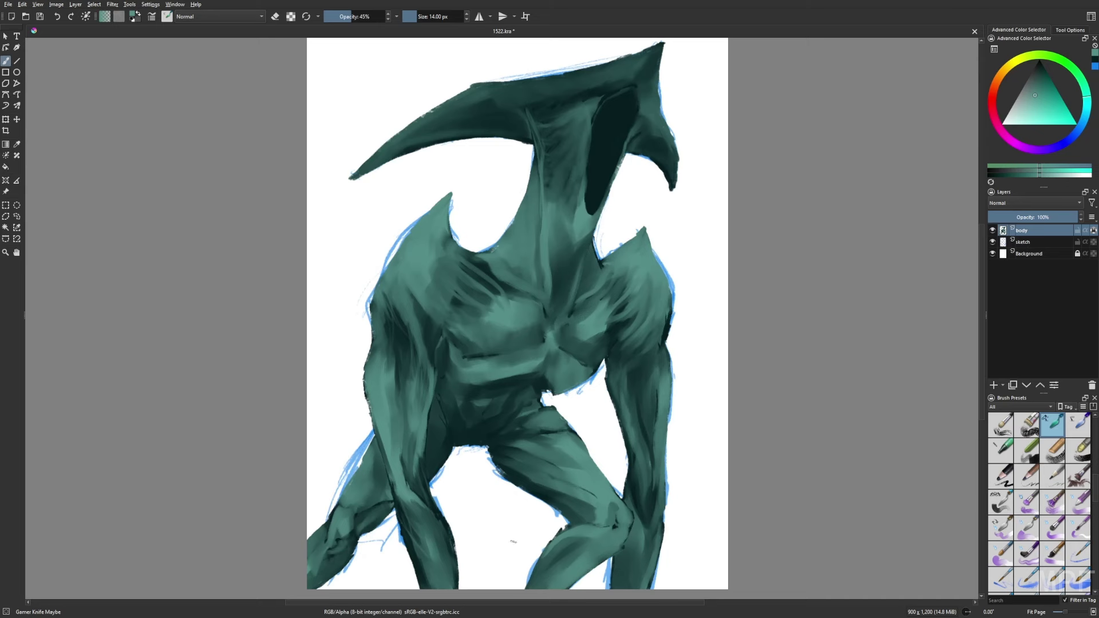
drag(506, 428, 509, 442)
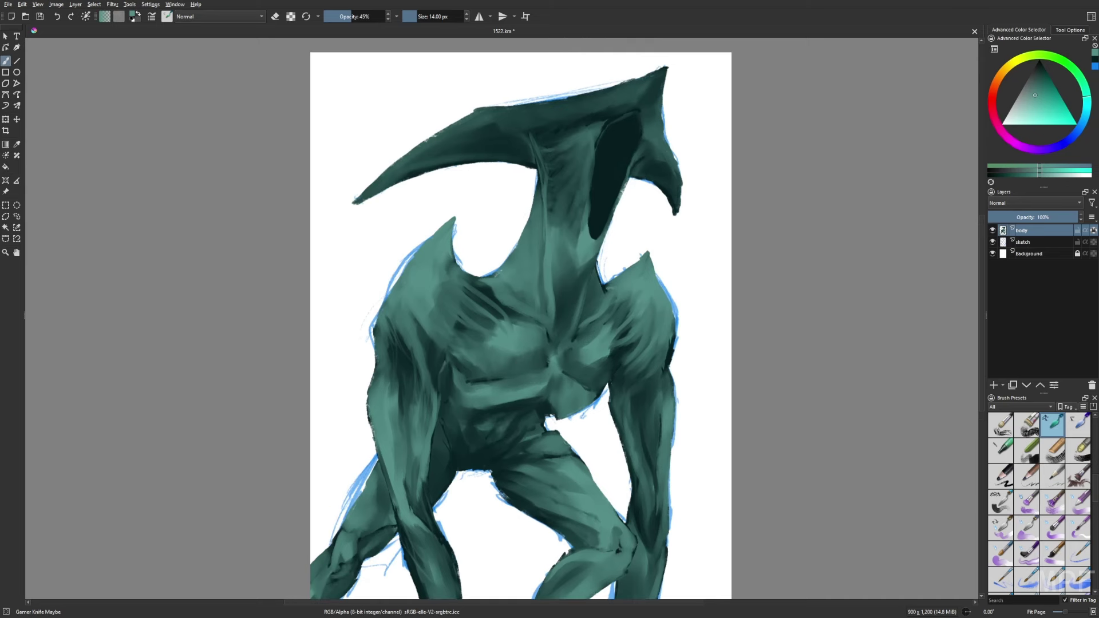
Raise the brush opacity and add thin teal strands to the head and collarbones with a 10 px brush.
key(o)
key(o)
key(bracketleft)
key(bracketleft)
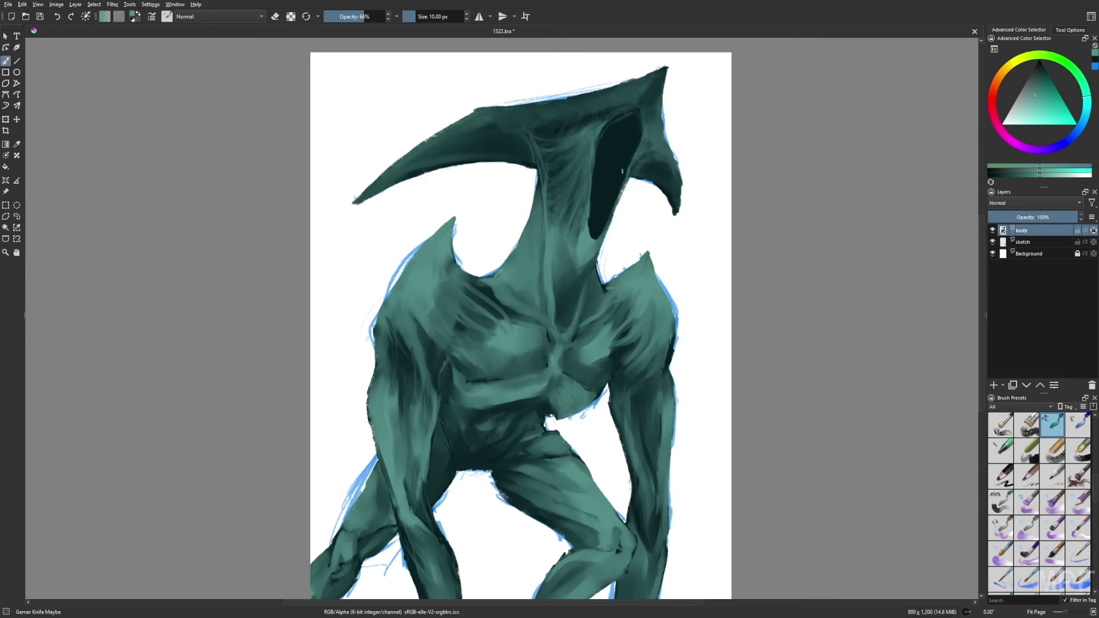
Mirror the view, lower the brush opacity to 53% and blend dark and muted teal tones into the chest folds.
key(m)
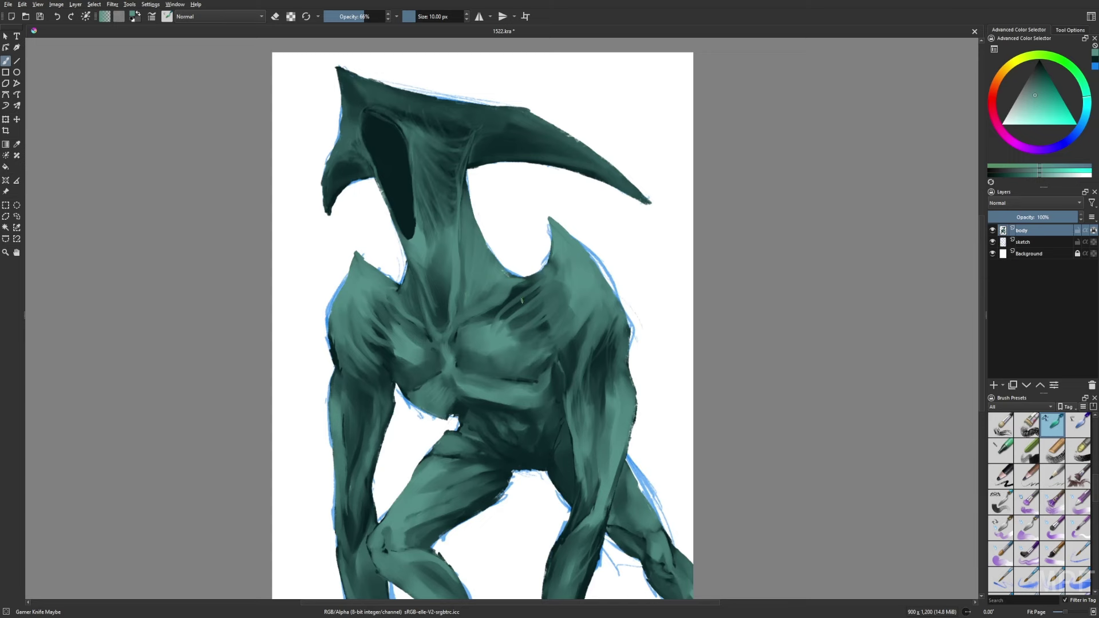
key(i)
key(i)
key(i)
key(k)
key(k)
key(k)
key(k)
key(k)
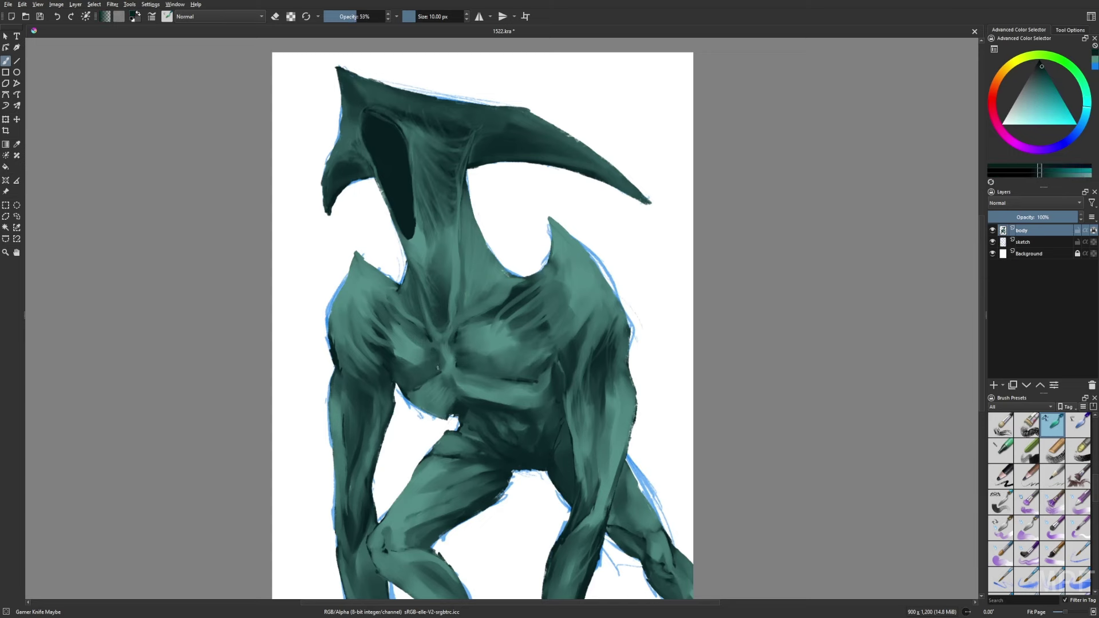
scroll(503, 367, down, 1)
ctrl+click(486, 405)
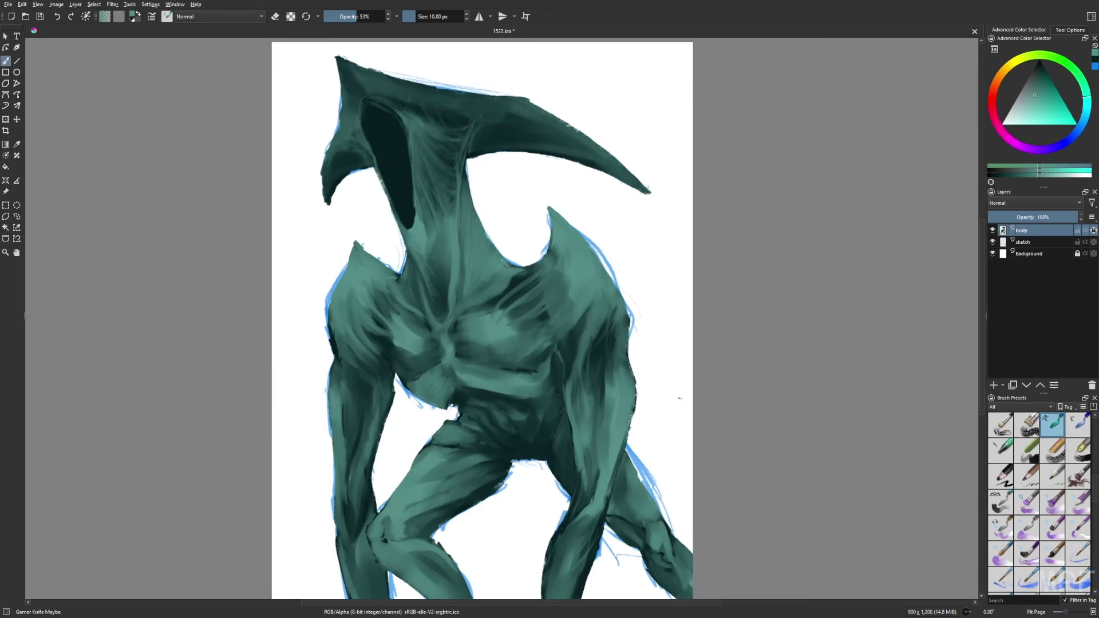
Flip the view back, choose the Eraser Circle brush and hide the sketch layer to clean up the silhouette.
key(slash)
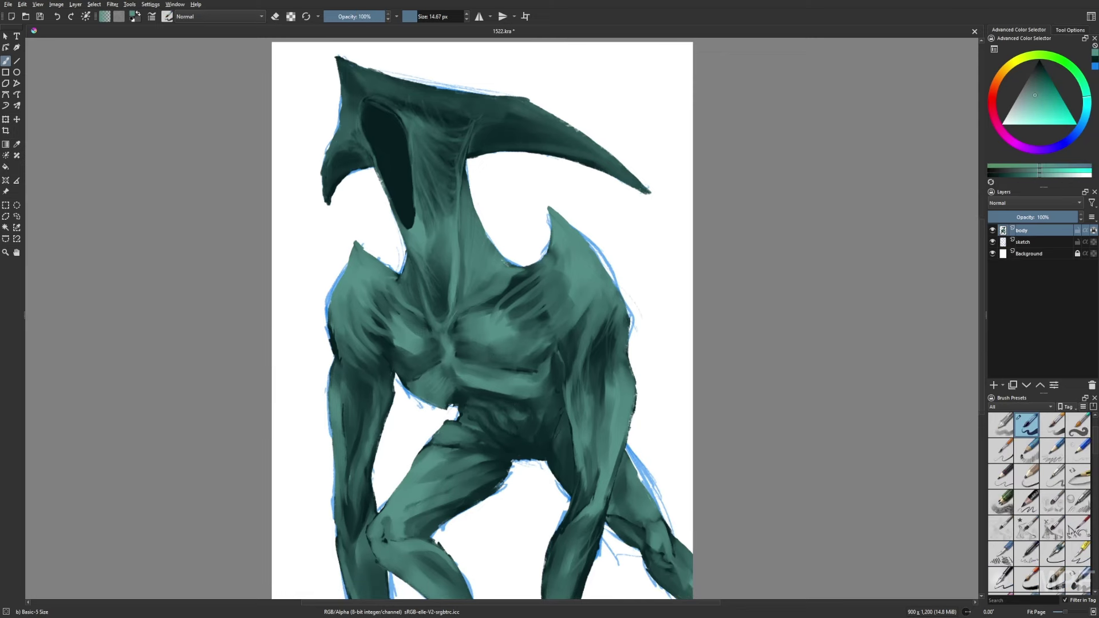
key(slash)
key(m)
right_click(657, 275)
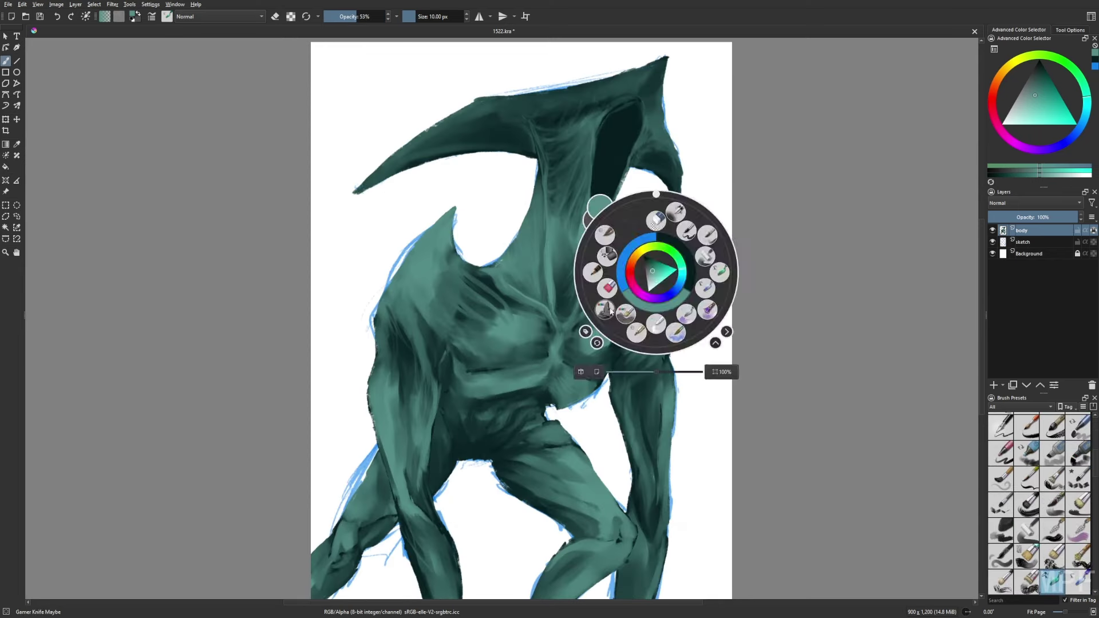
click(636, 214)
click(993, 242)
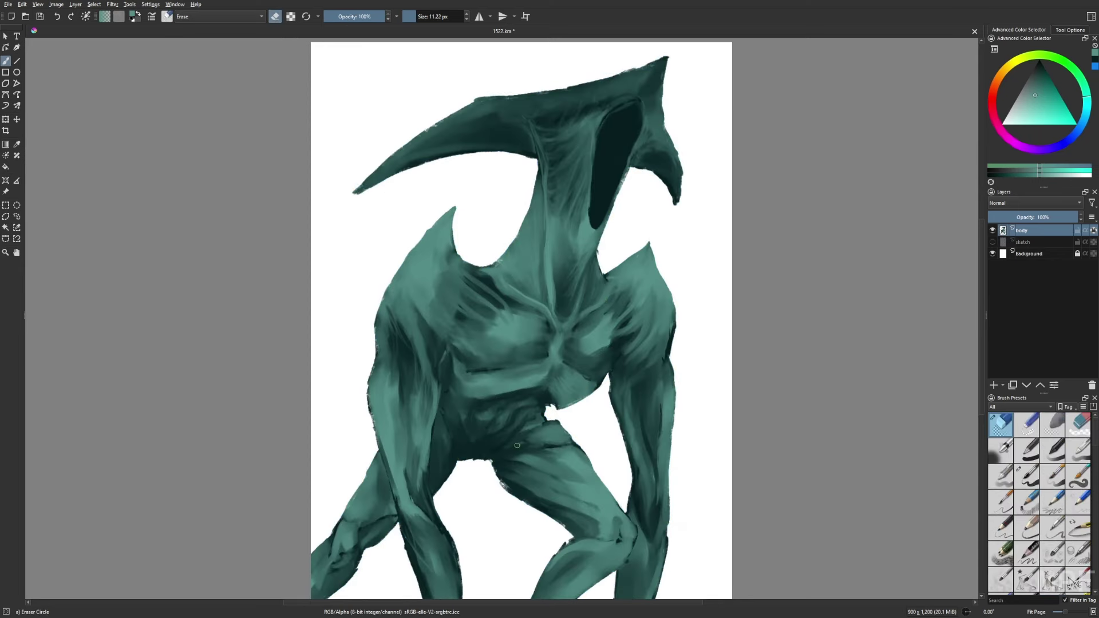
Sharpen the outer edges of the head crest and horns in dark teal with the 14.67 px Basic-5 Size brush.
right_click(573, 328)
click(636, 328)
key(1)
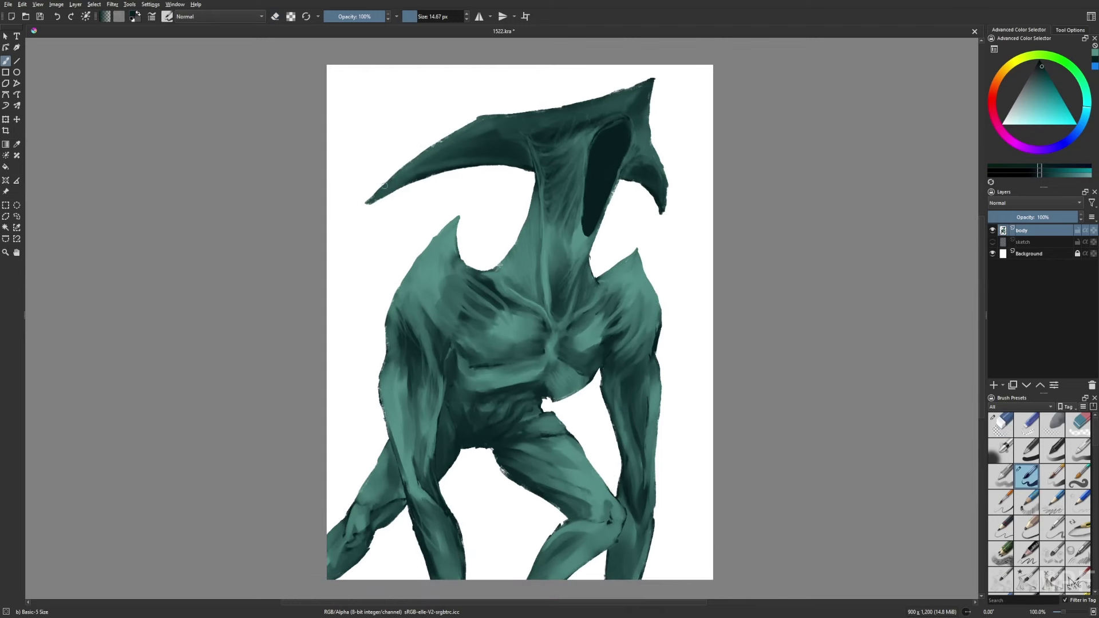
mouse_move(607, 95)
mouse_down()
mouse_move(655, 78)
mouse_move(650, 120)
mouse_up()
key(e)
key(e)
key(m)
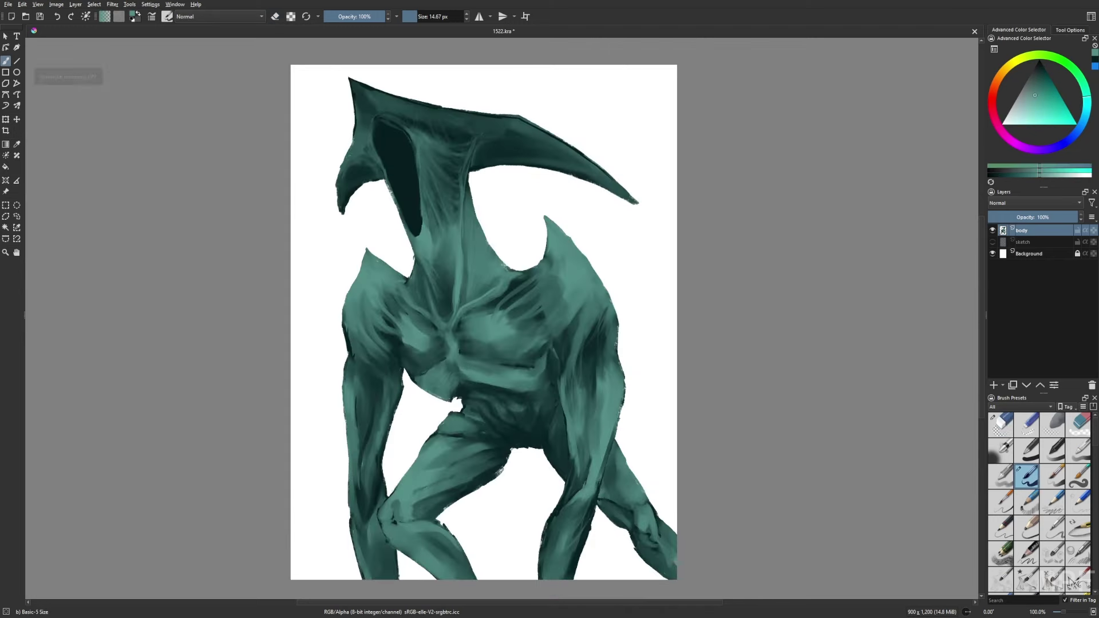
key(e)
key(m)
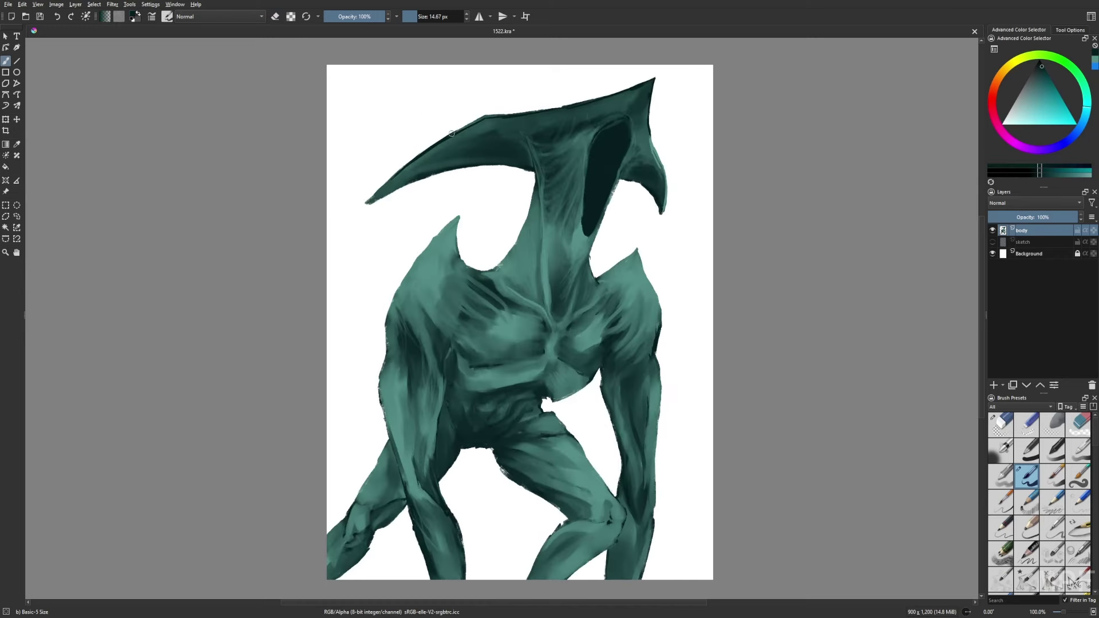
Soften the dark edges of the head crest and horns with a large Gamer Knife Maybe brush at 34% opacity.
key(/)
click(426, 16)
drag(426, 16, 433, 16)
mouse_move(394, 179)
mouse_down()
mouse_move(516, 103)
mouse_move(652, 80)
mouse_move(664, 147)
mouse_up()
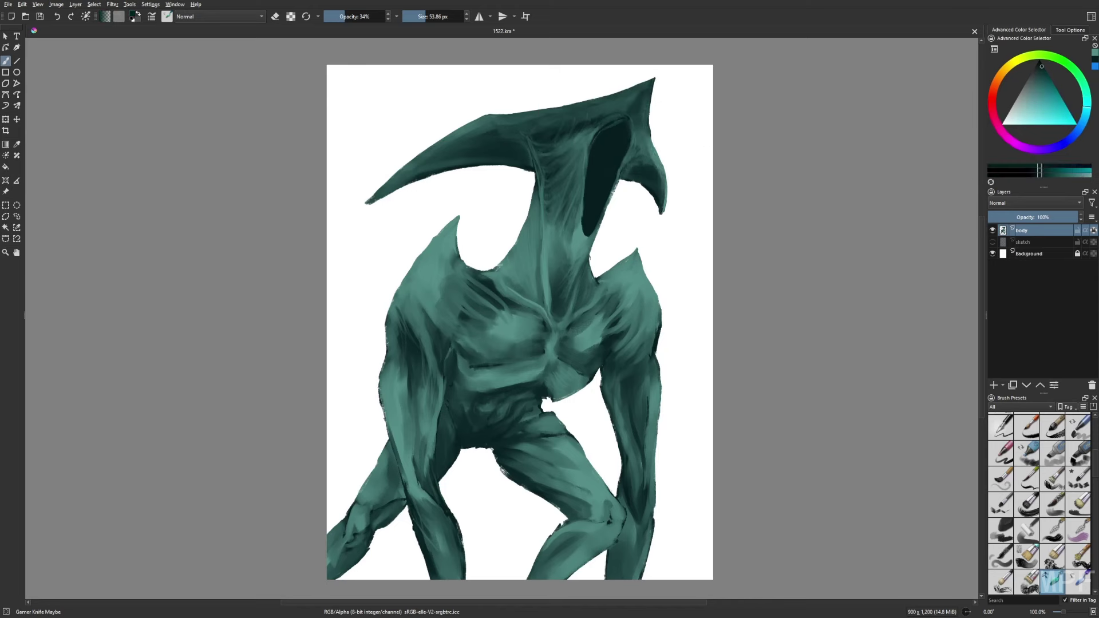
key(m)
ctrl+click(378, 129)
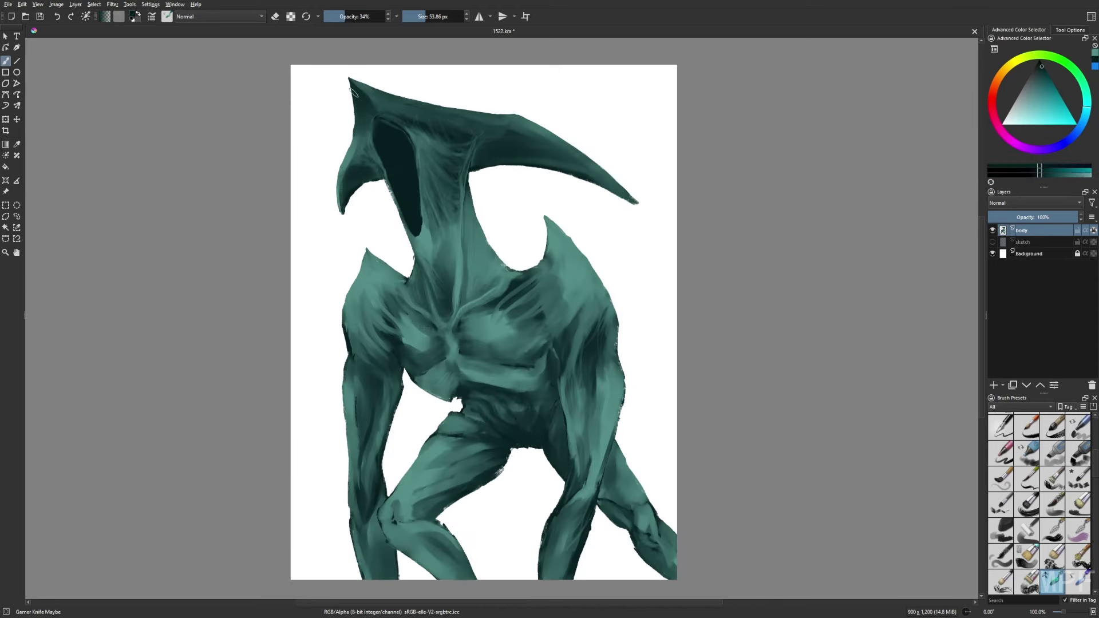
scroll(365, 120, up, 1)
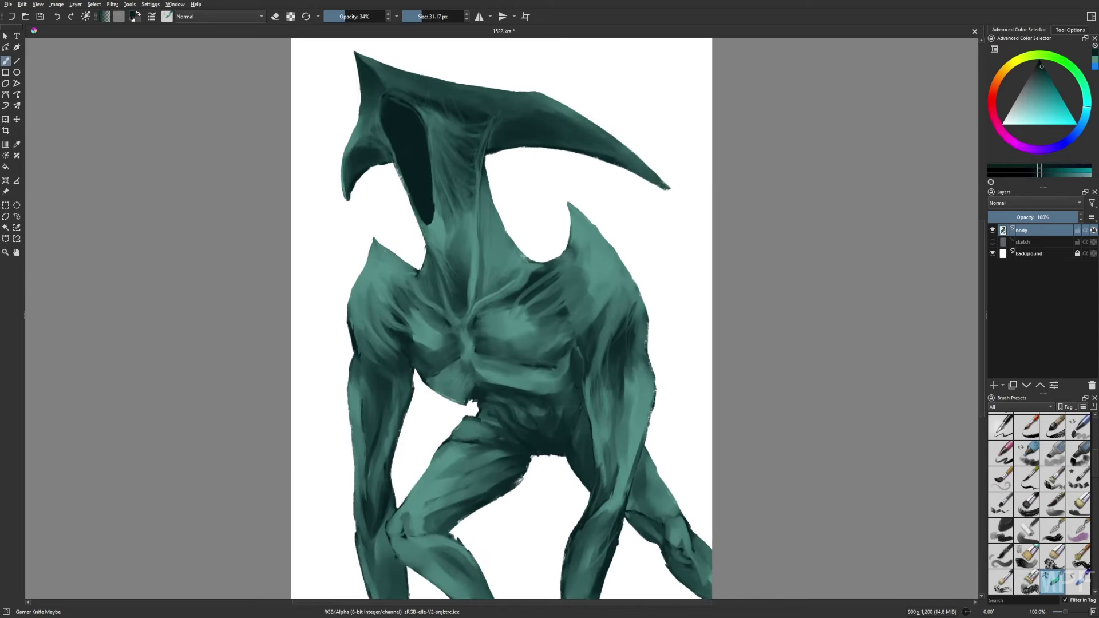
Flip the view back and trace the rim of the face opening in muted teal with the 3 px liner brush.
key(m)
right_click(555, 375)
click(593, 338)
mouse_move(570, 210)
mouse_down()
mouse_move(569, 149)
mouse_move(593, 203)
mouse_up()
key(ctrl+z)
drag(607, 166, 596, 196)
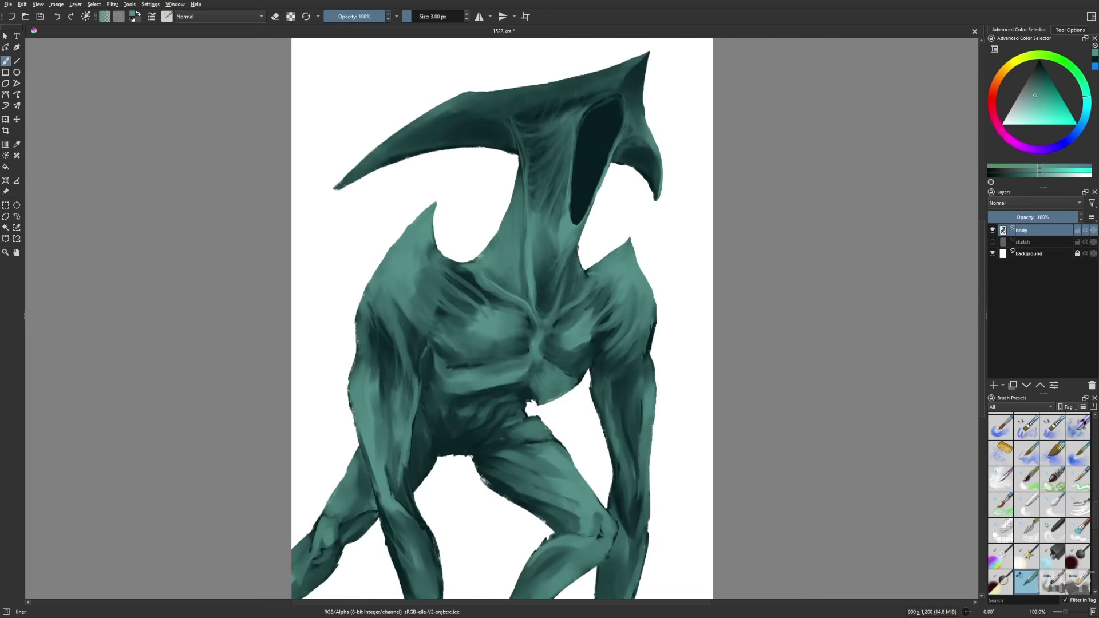
mouse_move(581, 118)
mouse_down()
mouse_move(572, 141)
mouse_move(596, 106)
mouse_move(629, 122)
mouse_up()
Lower the liner opacity to 27%, add fine teal strands to the head and neck, and switch to dark teal.
click(340, 16)
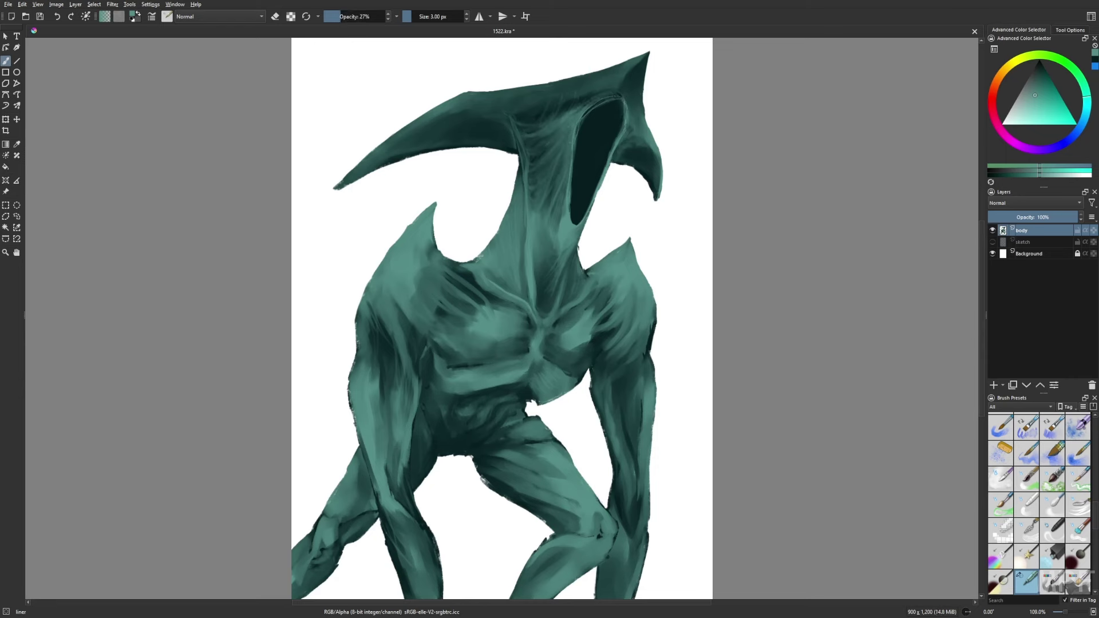
drag(520, 143, 516, 125)
right_click(552, 296)
click(551, 280)
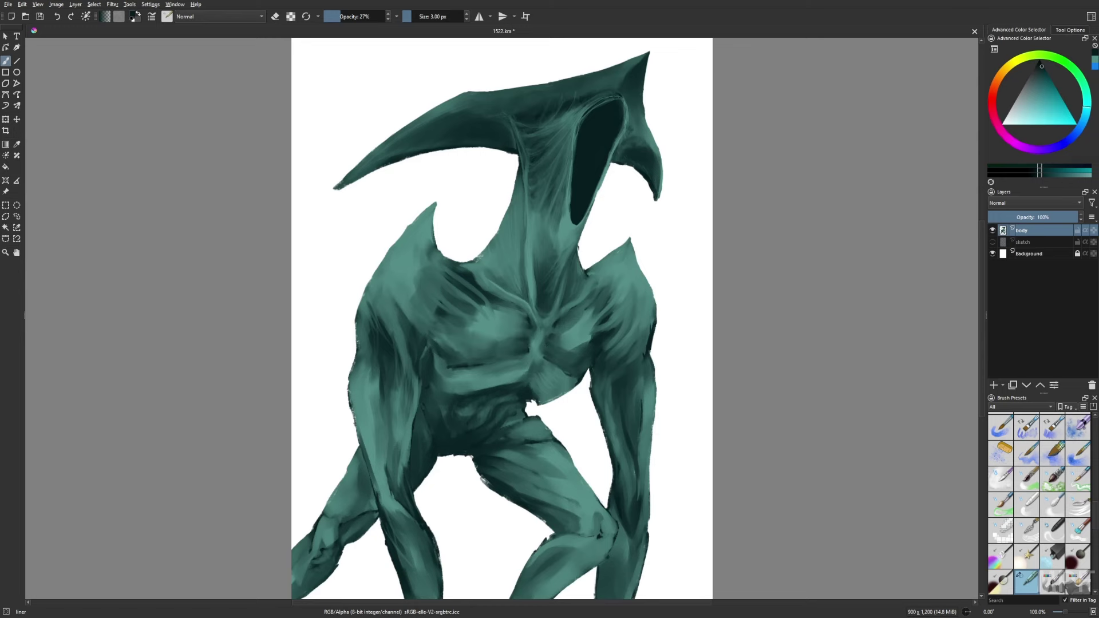
Mirror the view and add dark teal strokes to the chest, shoulder and upper arm with a 13 px Gamer Knife Maybe brush.
key(m)
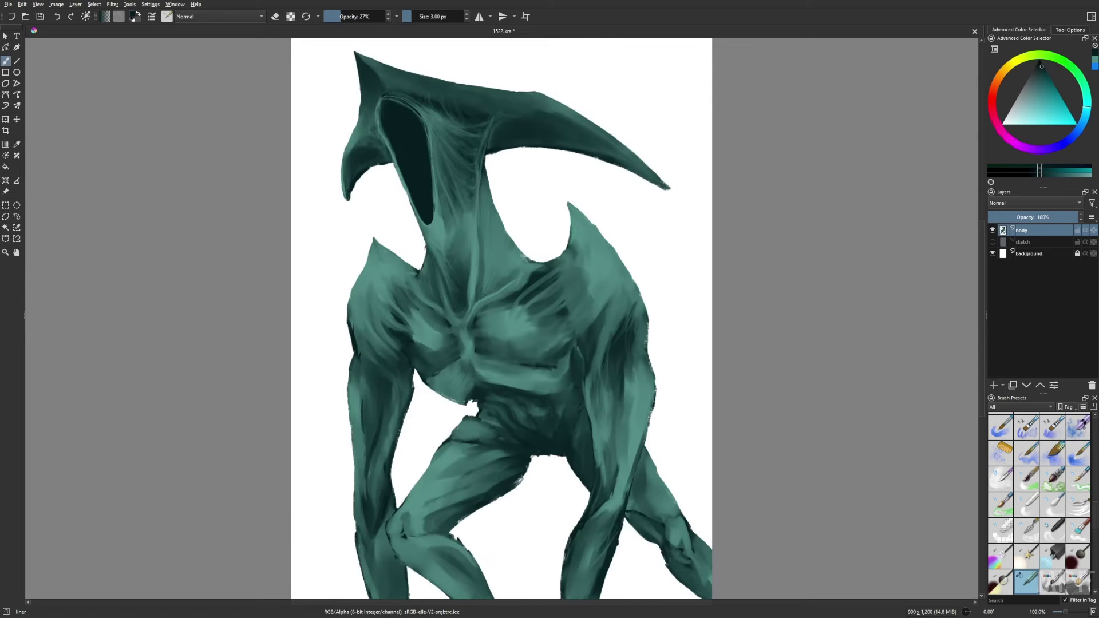
key(slash)
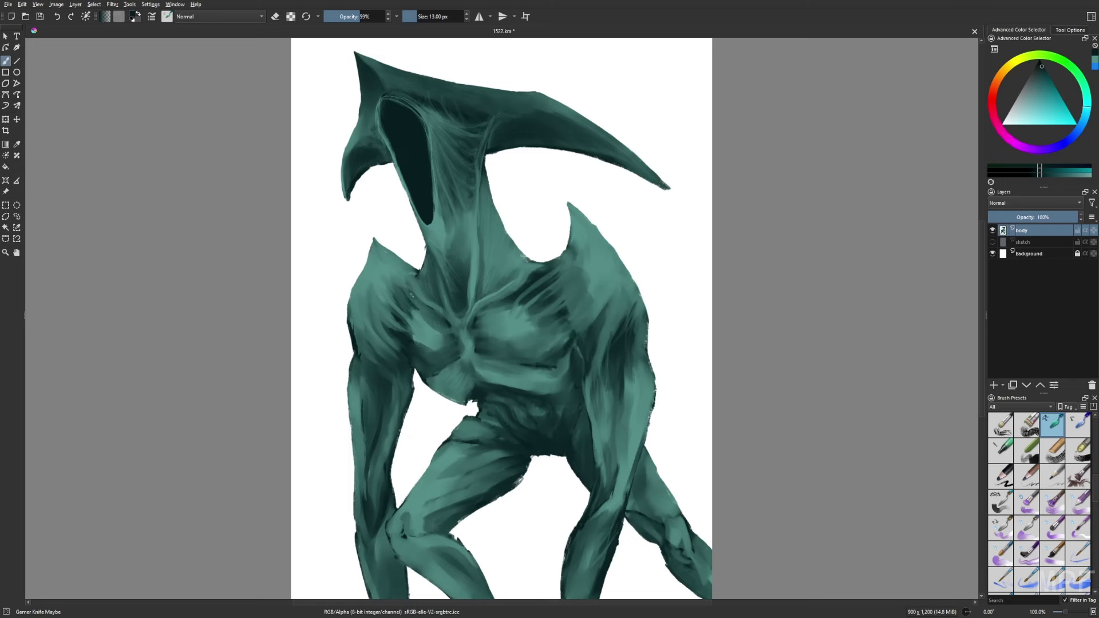
key(2)
mouse_move(397, 376)
mouse_down()
mouse_move(395, 396)
mouse_move(363, 402)
mouse_up()
drag(350, 312, 360, 350)
drag(362, 338, 369, 351)
drag(372, 293, 376, 332)
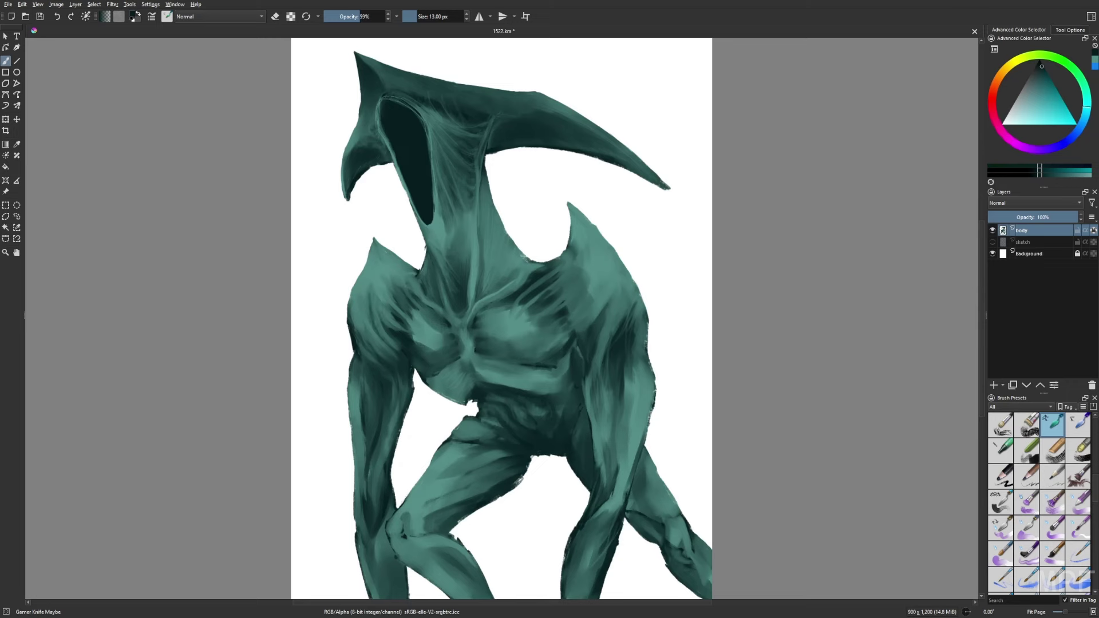
Flip the view back and paint dark teal strokes down the arm, along the ribs and over the chest muscles.
key(m)
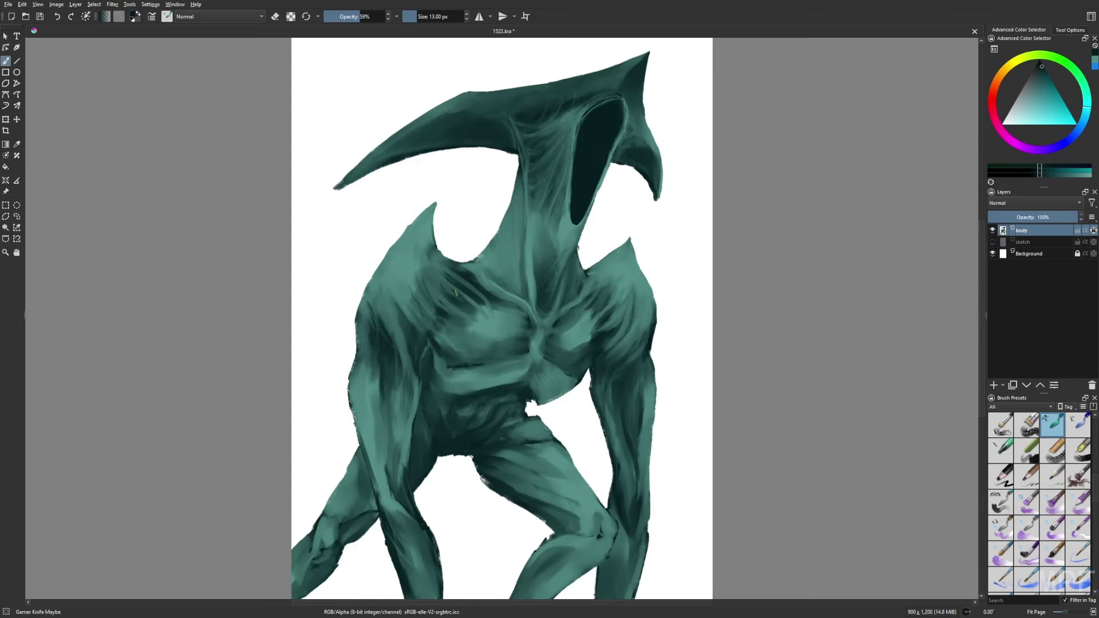
drag(369, 347, 370, 375)
drag(376, 410, 376, 484)
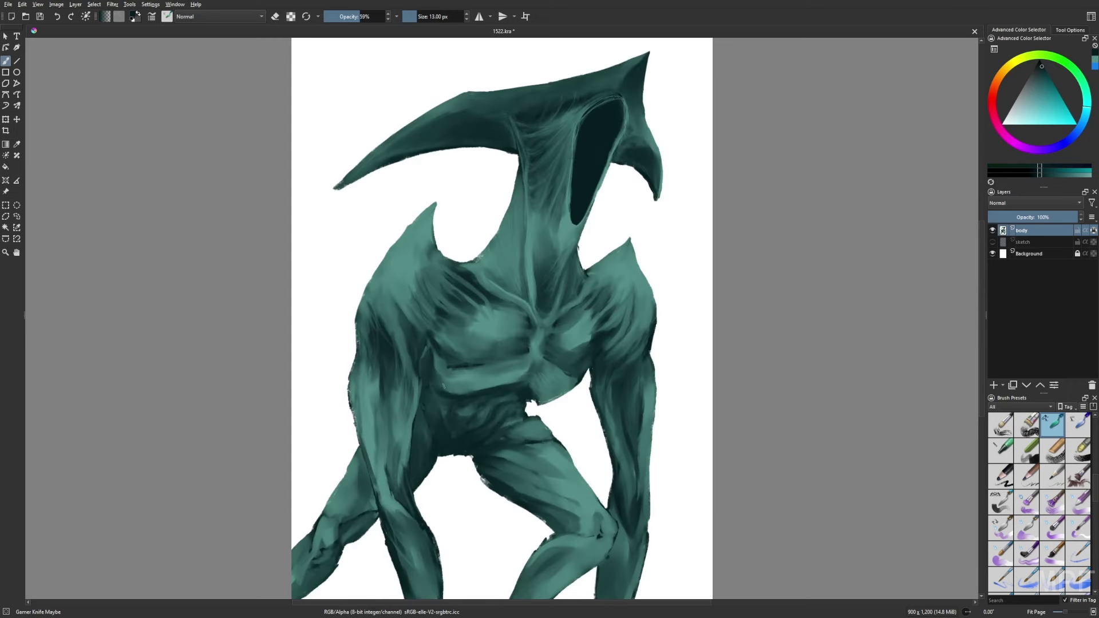
drag(441, 391, 480, 382)
mouse_move(446, 377)
mouse_down()
mouse_move(476, 368)
mouse_move(466, 360)
mouse_move(561, 388)
mouse_up()
ctrl+click(518, 382)
drag(570, 343, 589, 318)
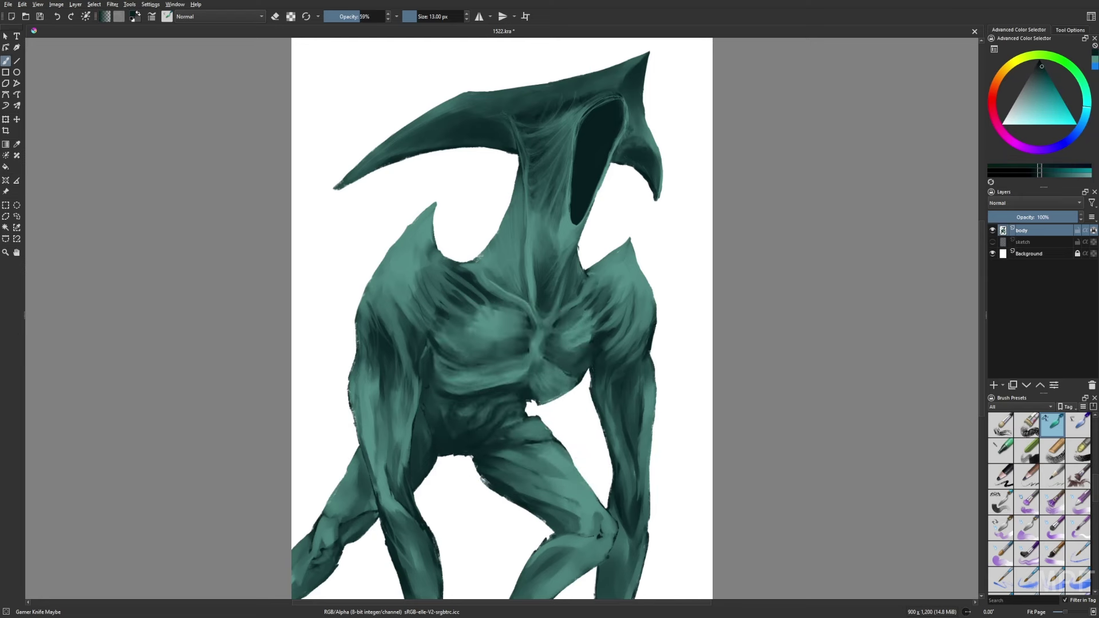
Switch to muted teal at 78% opacity and add fine muscle strands to the chest, shoulders and arms with an 11 px brush.
right_click(503, 357)
click(502, 358)
key(o)
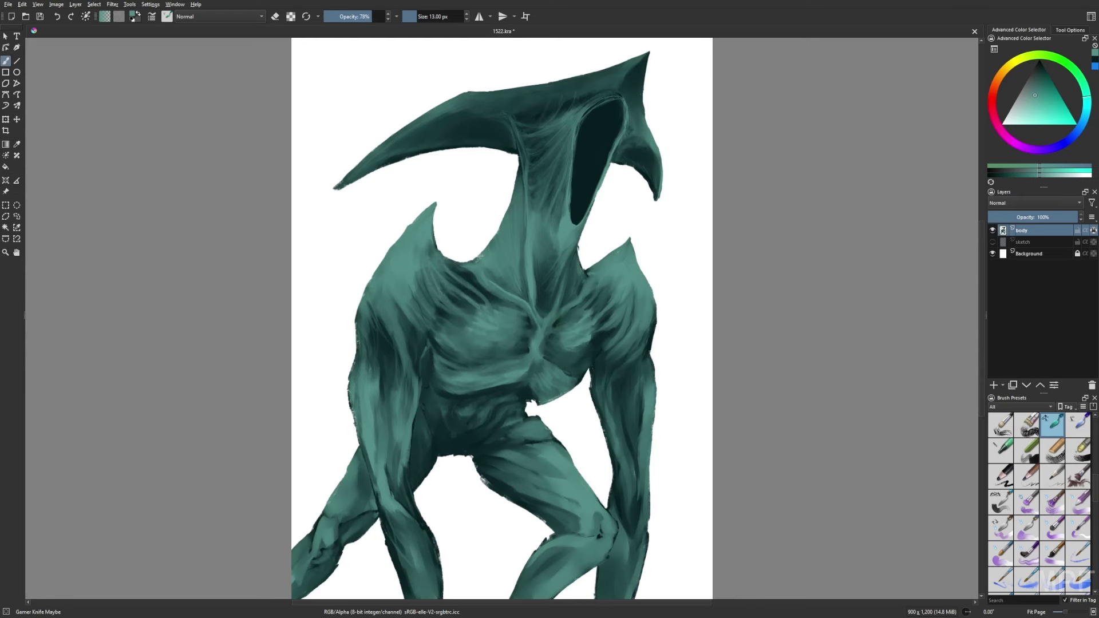
key(bracketleft)
key(m)
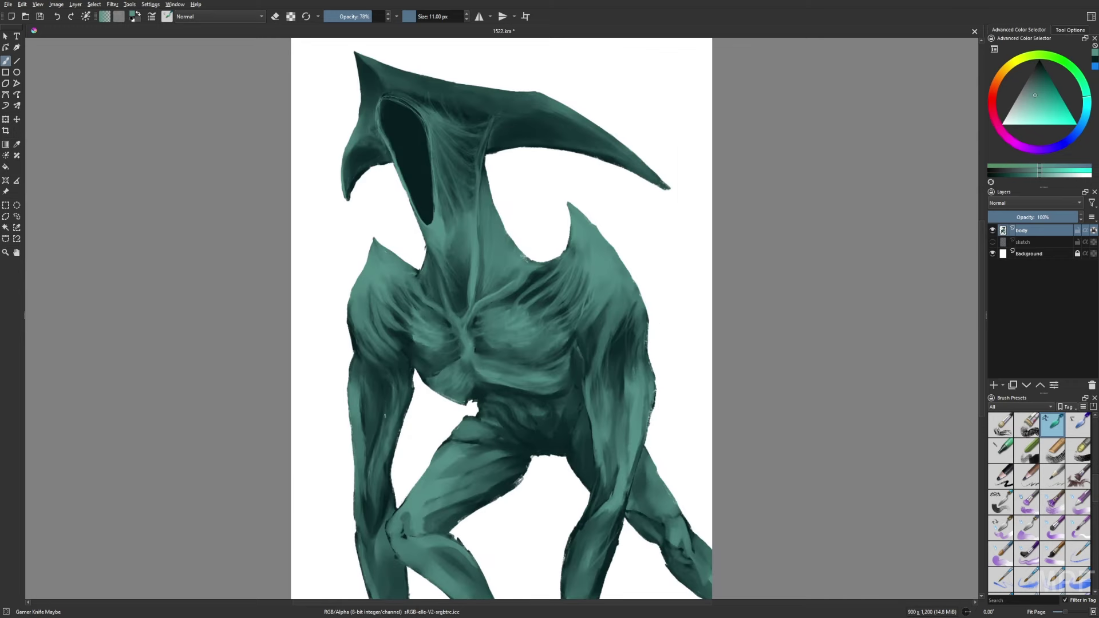
ctrl+click(597, 346)
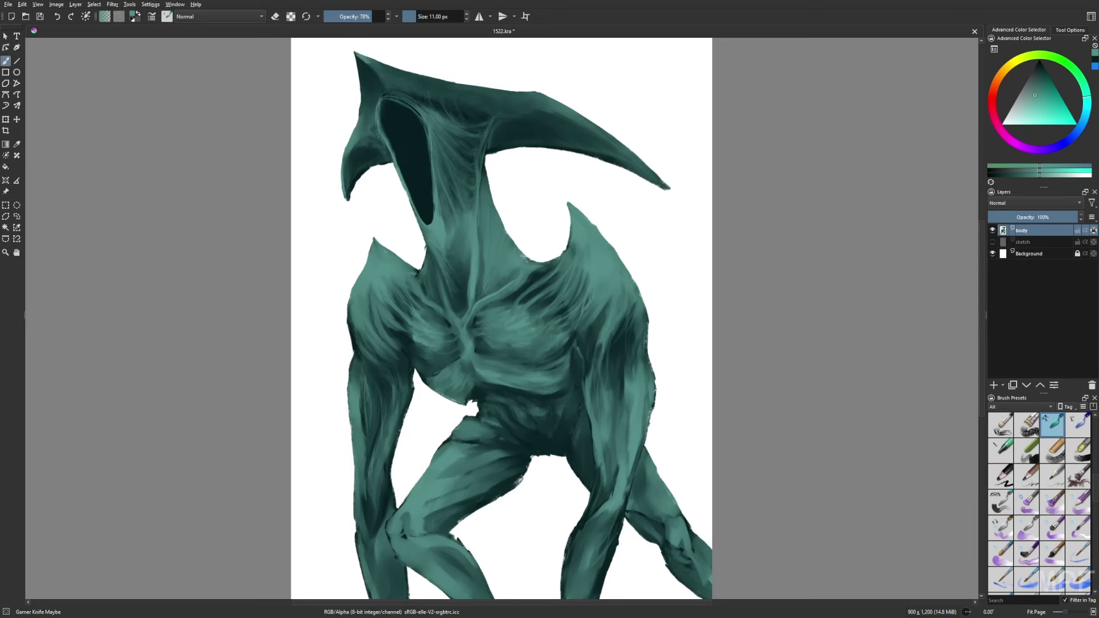
Flip the view back, touch up the face opening's rim with the 3 px liner and refine the shading on the torso.
key(m)
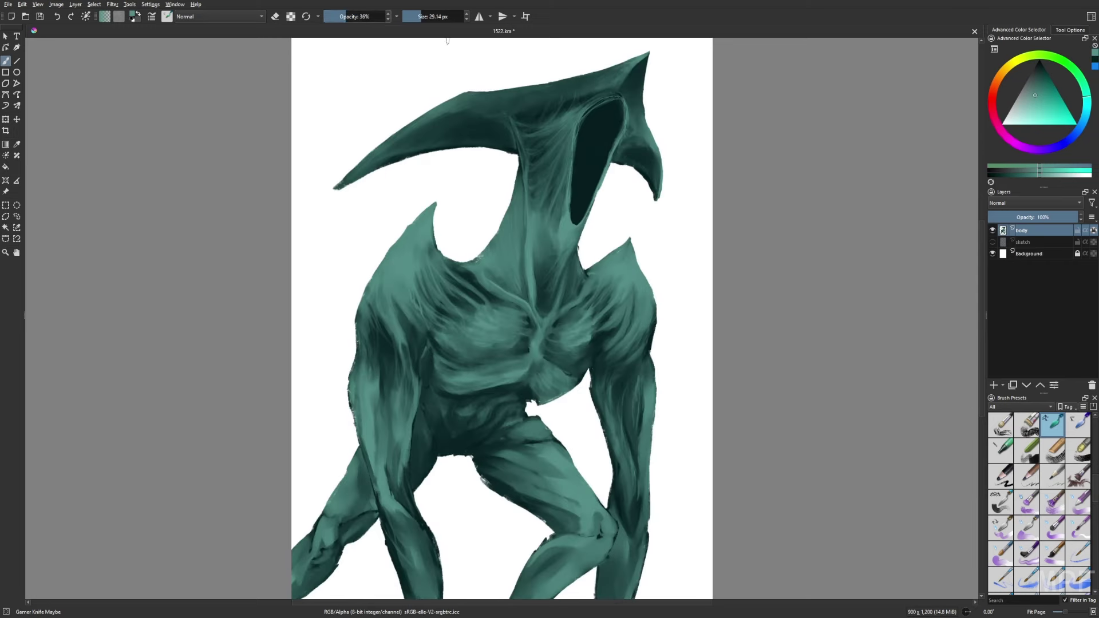
key(slash)
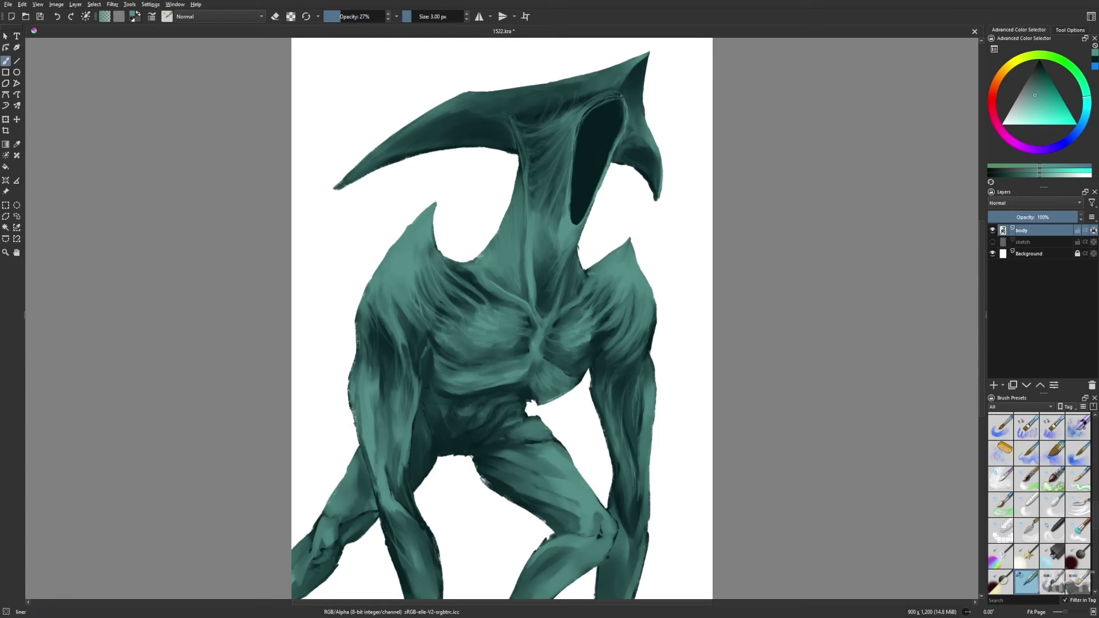
drag(620, 91, 625, 78)
key(slash)
mouse_move(475, 299)
mouse_down()
mouse_move(572, 372)
mouse_move(361, 492)
mouse_up()
Clean up and reshape the edge between the legs with the 13 px original rock brush, using erasing and dark teal strokes.
scroll(361, 493, down, 1)
right_click(522, 425)
click(586, 426)
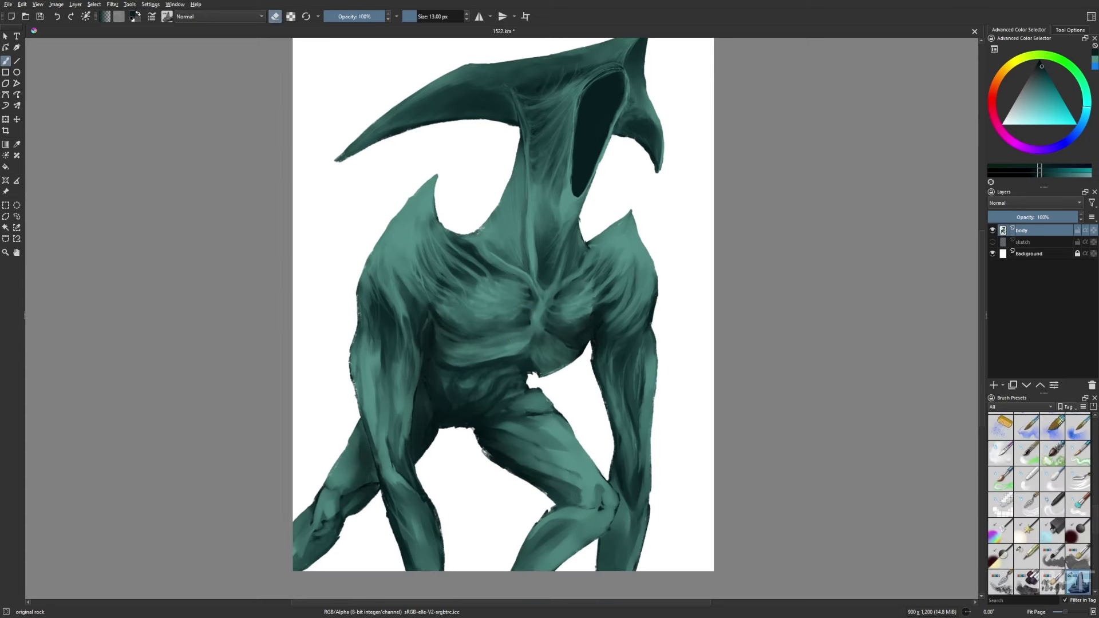
mouse_move(444, 428)
mouse_down()
mouse_move(473, 429)
mouse_move(482, 453)
mouse_move(512, 474)
mouse_up()
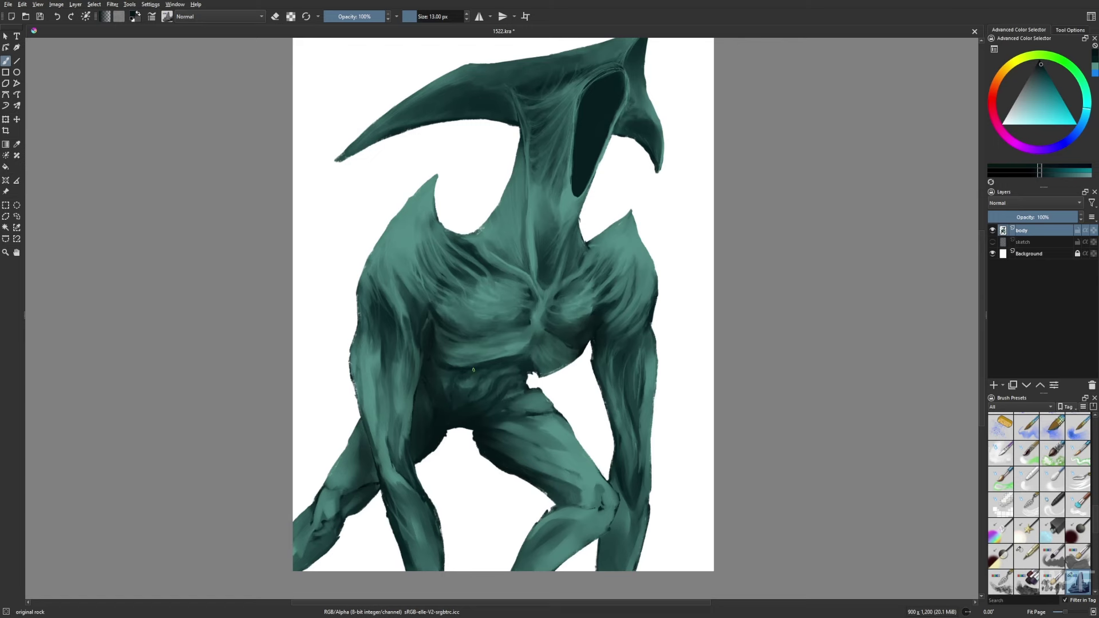
Darken the lower chest with the 18.77 px Gamer Knife Maybe brush at 26% opacity, then pick muted teal and the liner.
key(slash)
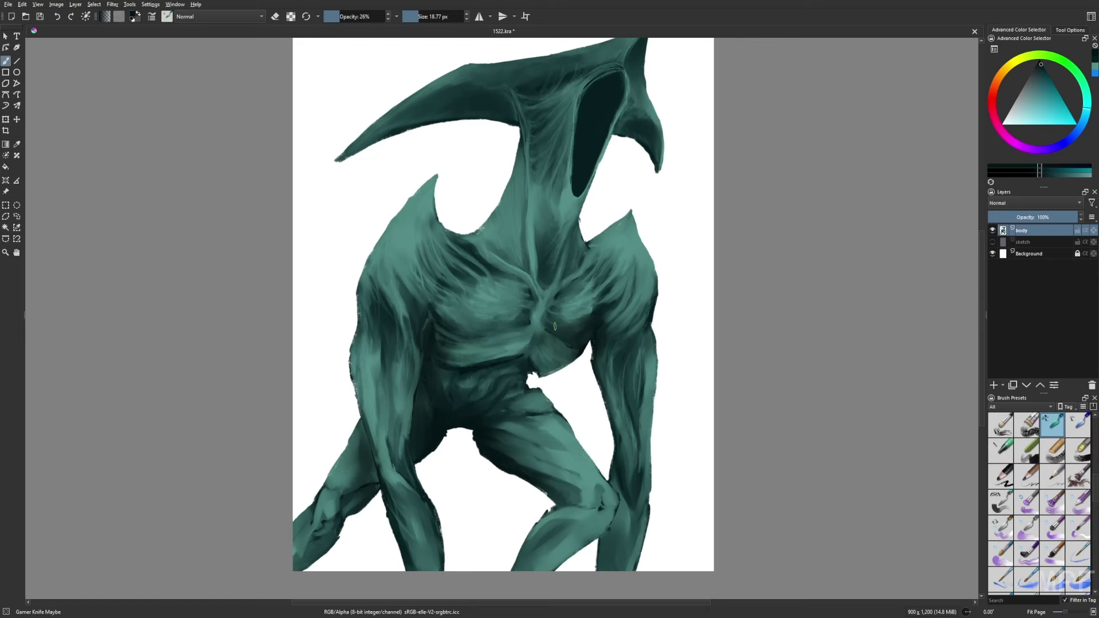
right_click(501, 366)
click(564, 348)
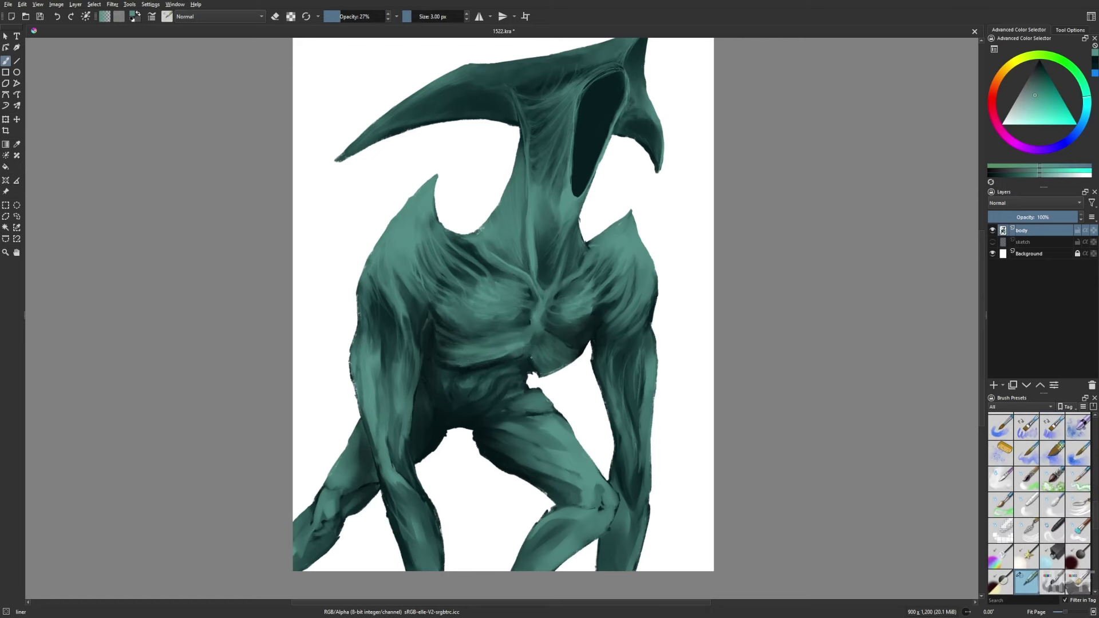
Mirror the view, extend the smaller shoulder spike's tip in muted teal with the 14.67 px Basic-5 Size brush, and flip back.
key(m)
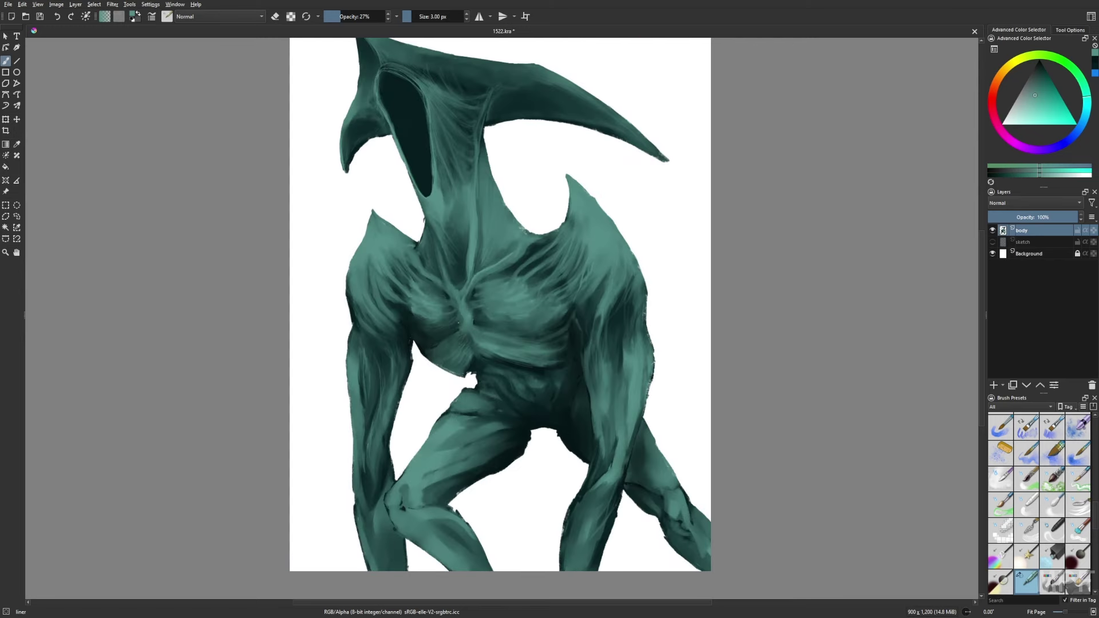
key(o)
key(o)
key(o)
key(o)
key(o)
right_click(418, 201)
click(444, 171)
right_click(434, 222)
click(458, 194)
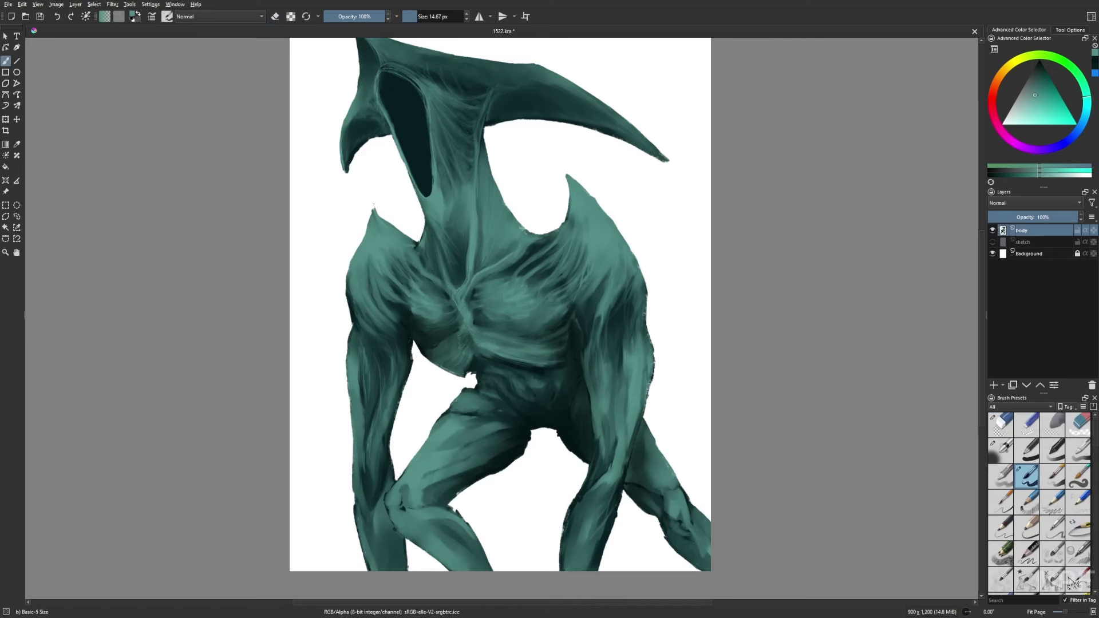
key(m)
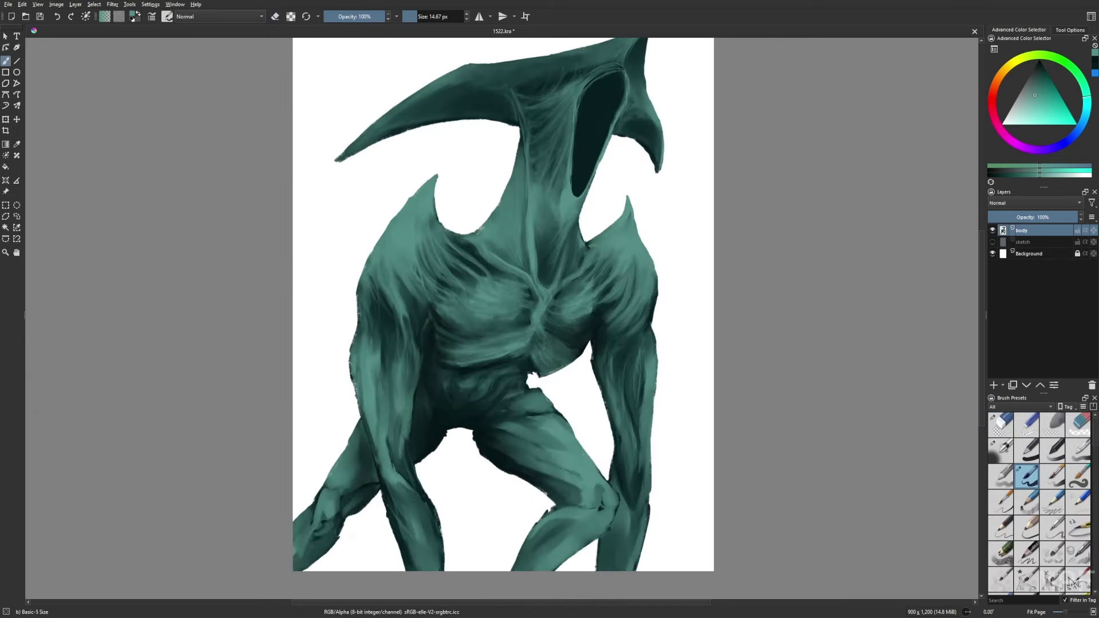
Deepen the smaller shoulder's outer edge in dark teal with the 18.77 px Gamer Knife Maybe brush at 26% opacity.
key(slash)
right_click(652, 280)
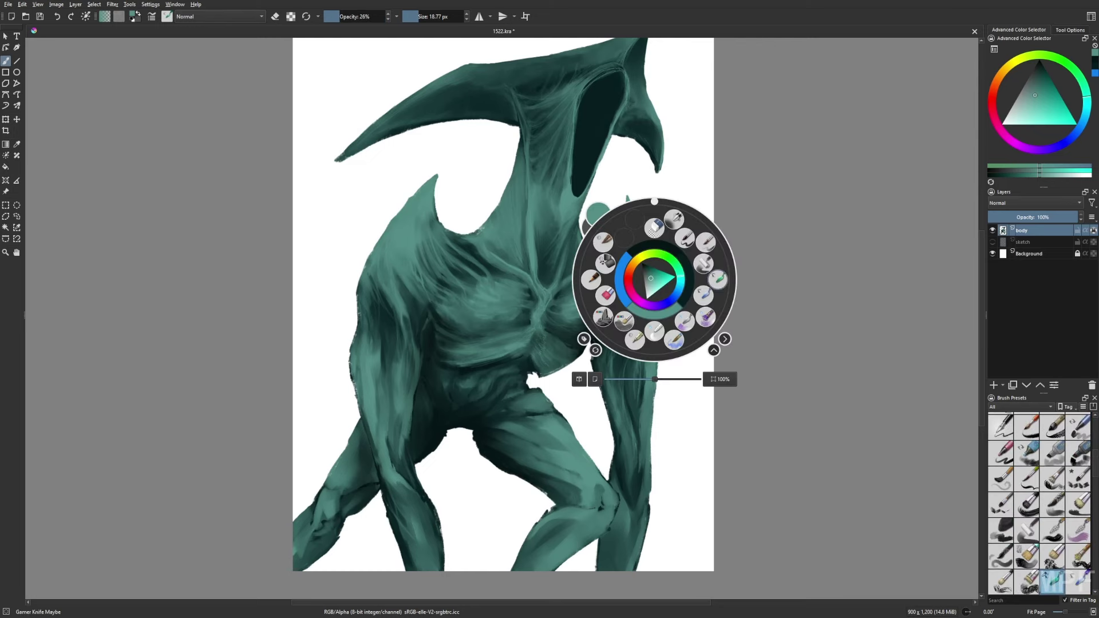
click(653, 258)
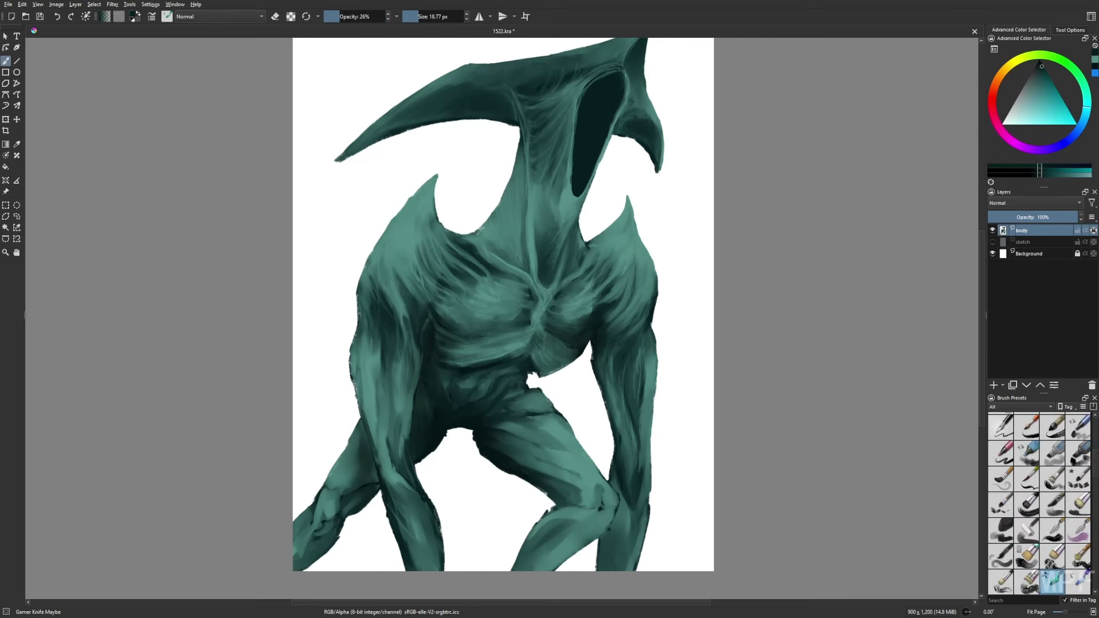
scroll(563, 232, up, 2)
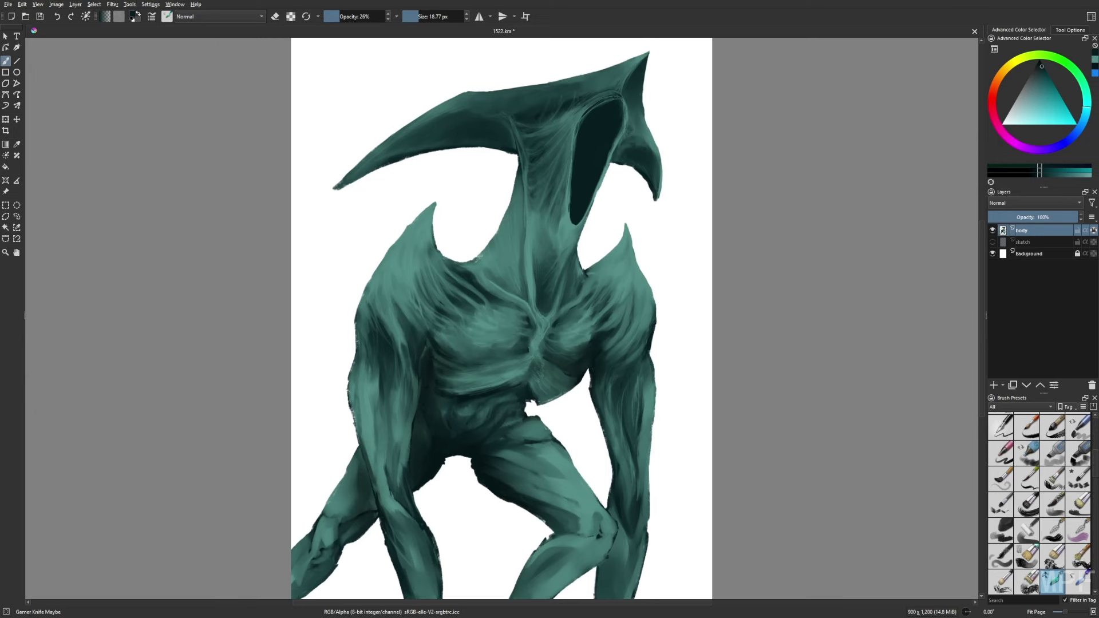
Pick muted teal from the neck, refine fine strands with the 3 px liner at 80% opacity, and check the mirrored view.
ctrl+click(563, 232)
key(slash)
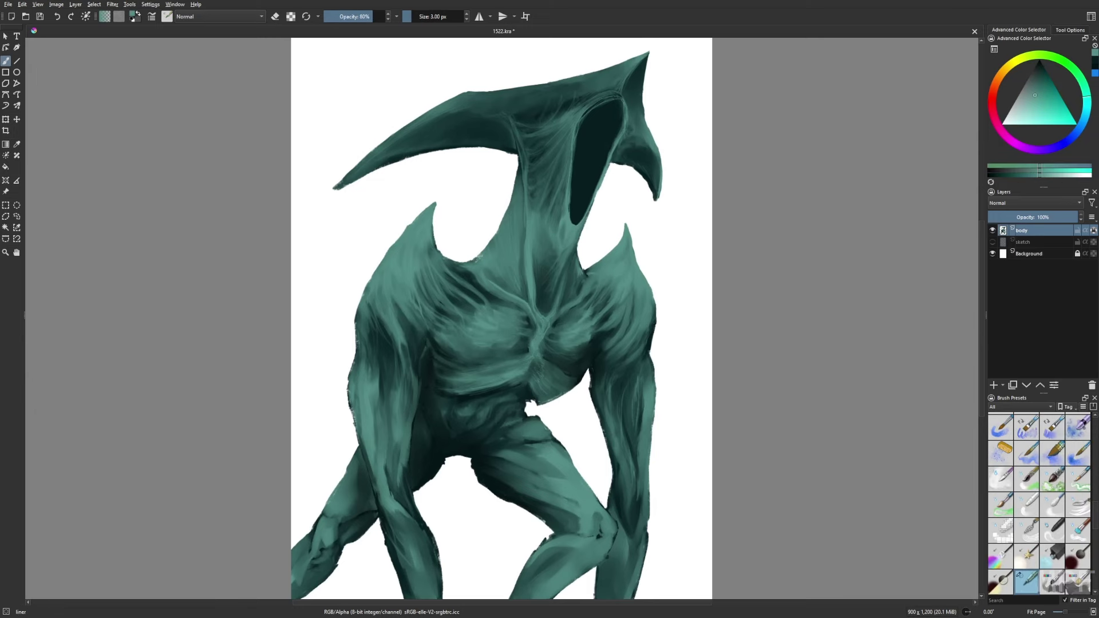
key(m)
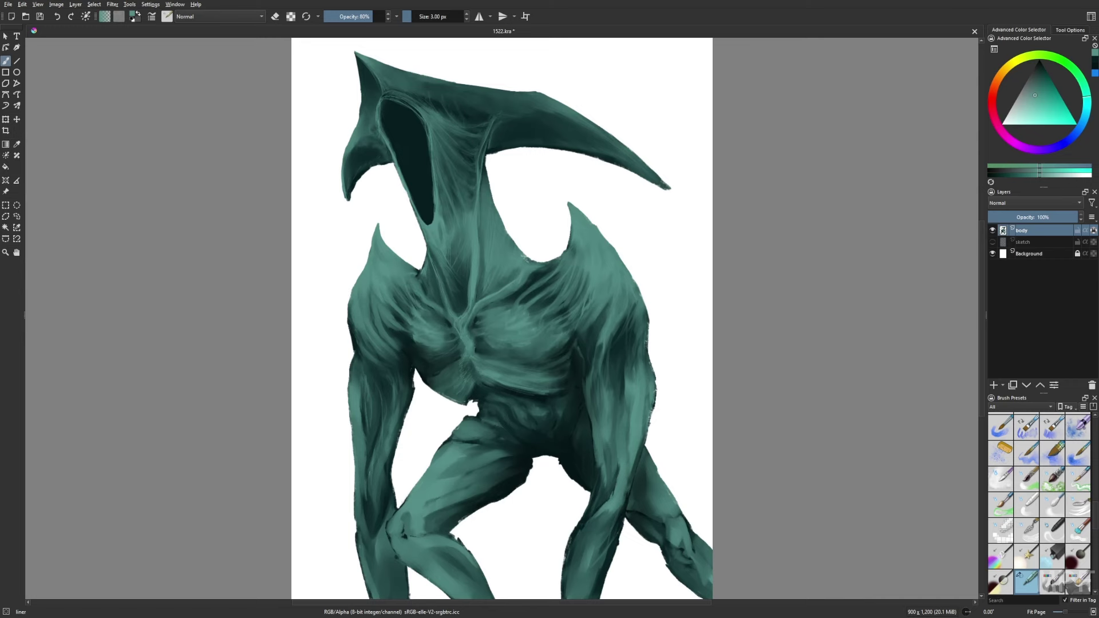
key(m)
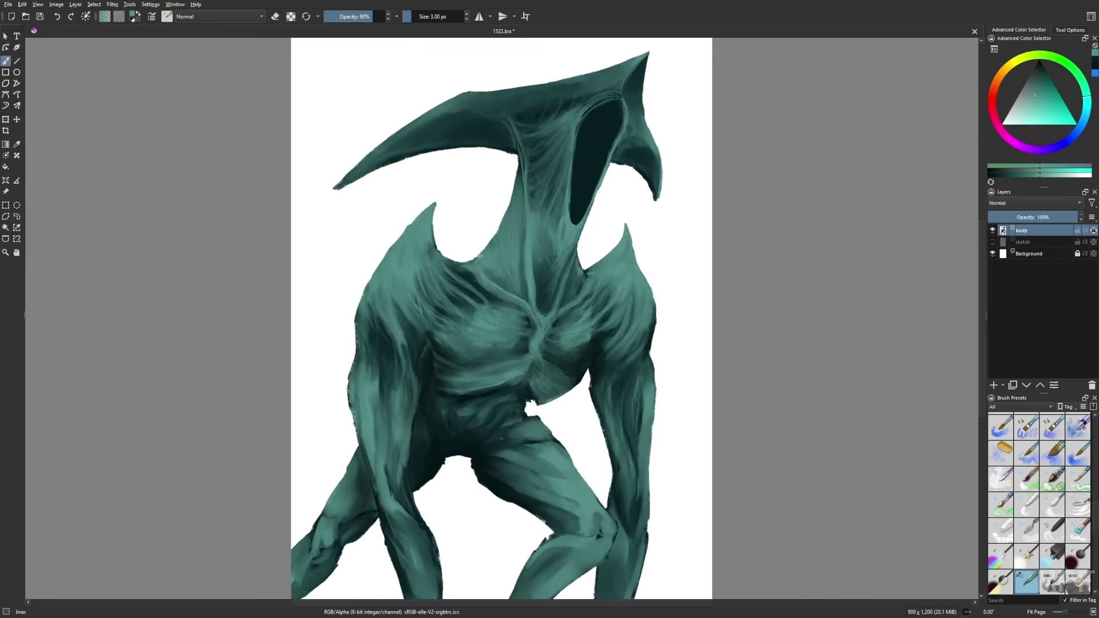
Shade the forearm below the smaller shoulder in dark and muted teal with Gamer Knife Maybe at 10 px and 58% opacity.
key(slash)
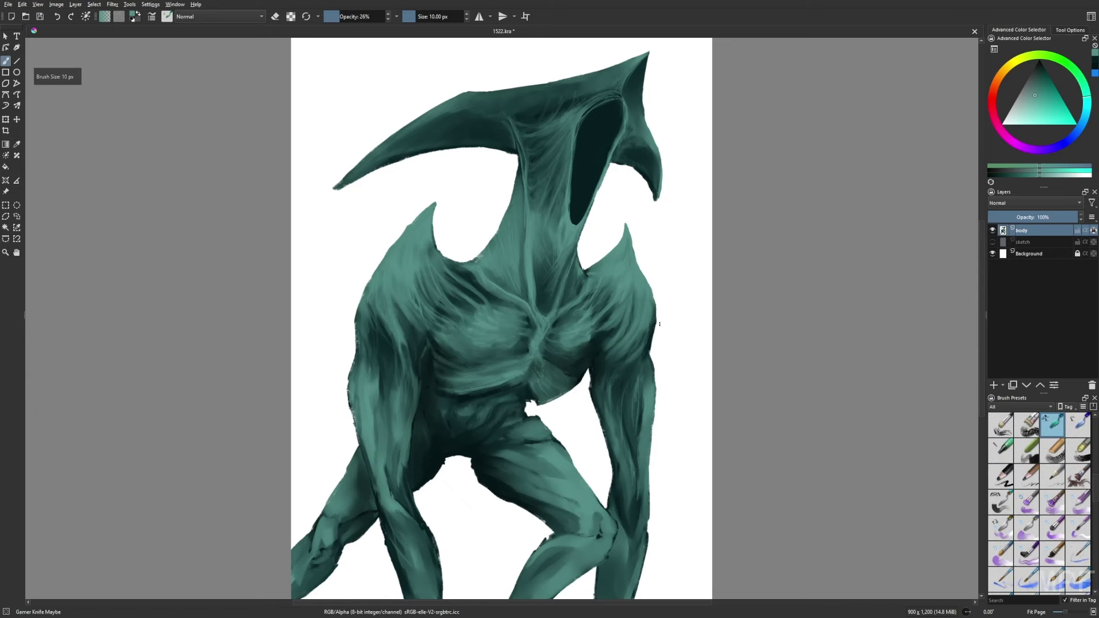
drag(340, 16, 360, 16)
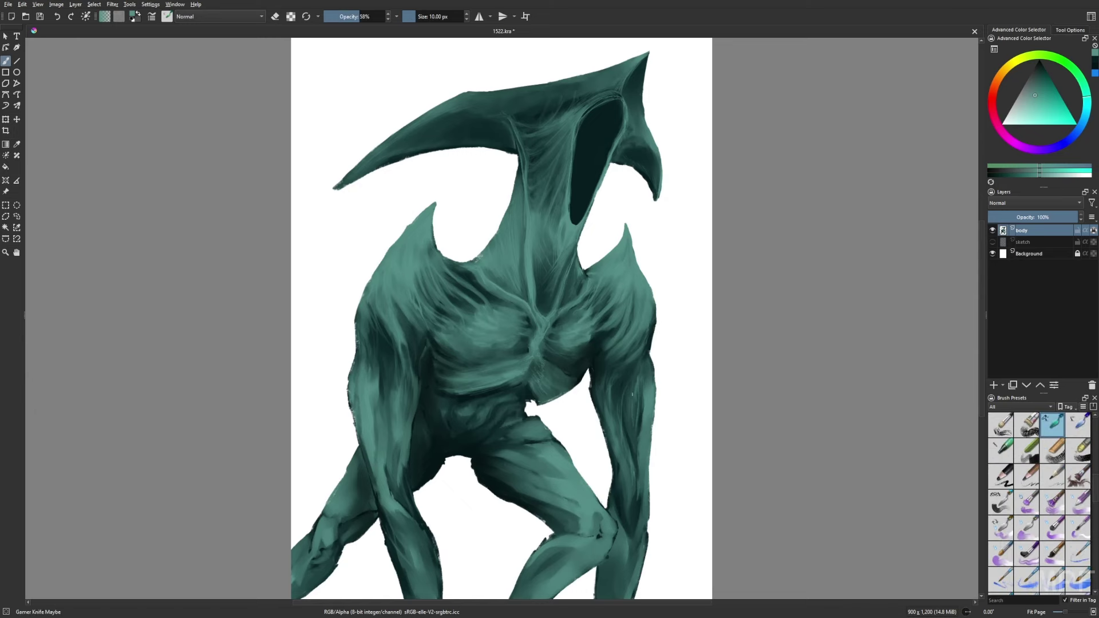
drag(623, 558, 595, 466)
right_click(594, 467)
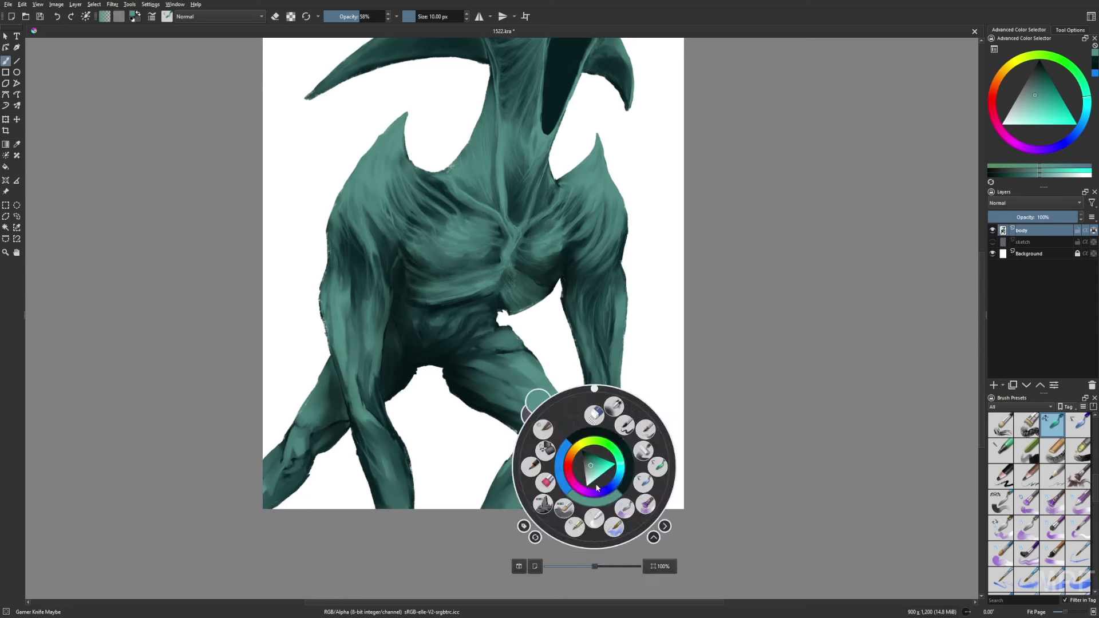
click(595, 484)
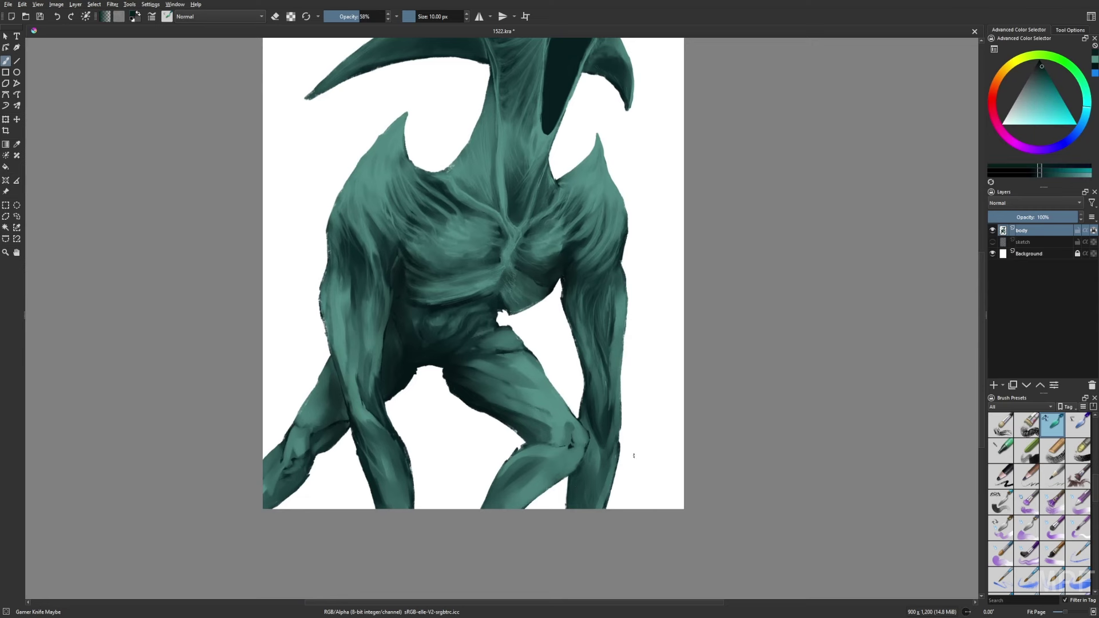
ctrl+click(592, 473)
drag(608, 426, 607, 476)
drag(587, 391, 588, 429)
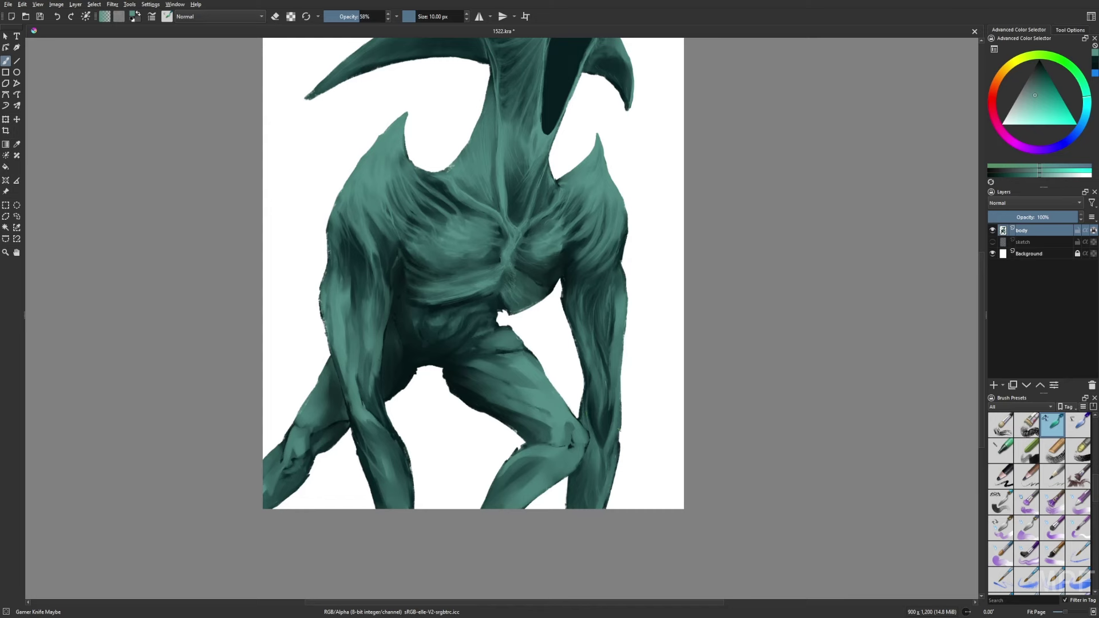
mouse_move(569, 366)
mouse_down()
mouse_move(596, 469)
mouse_move(610, 447)
mouse_move(601, 487)
mouse_up()
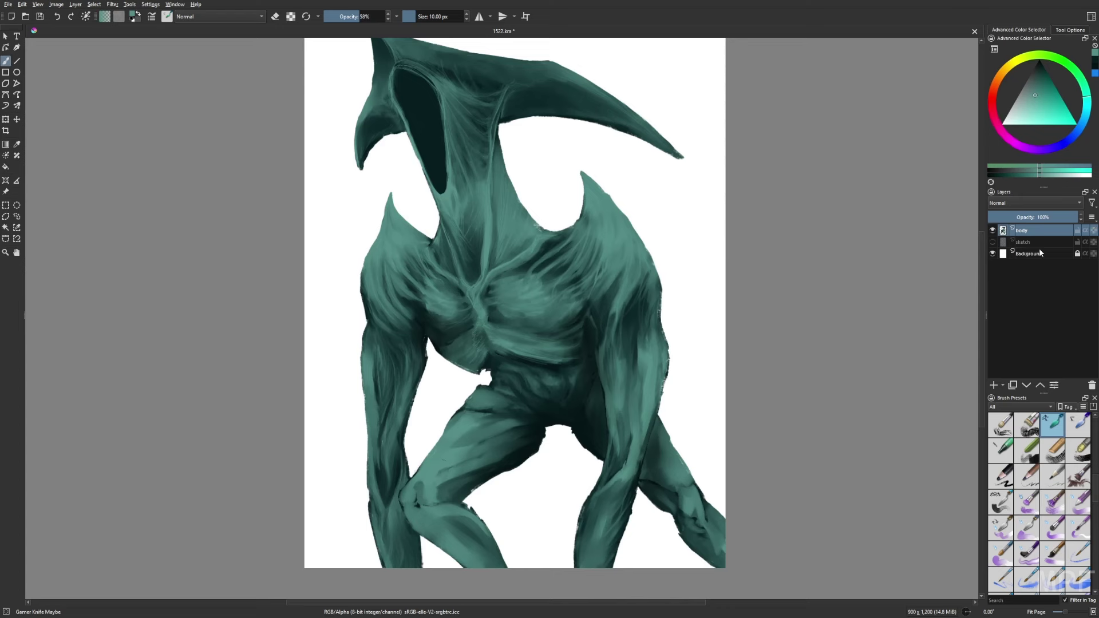
Render the front leg's knee and shin in dark and muted teal with the brush at 15 px and 47% opacity, mirroring the view.
drag(481, 412, 529, 418)
ctrl+click(448, 492)
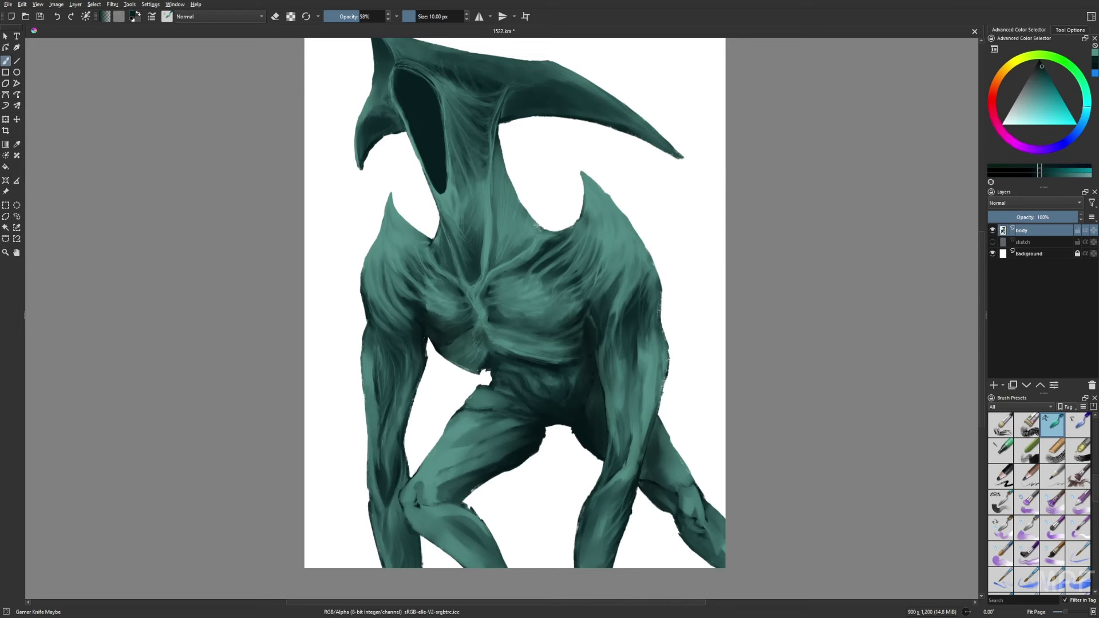
key(i)
key(bracketright)
drag(405, 511, 461, 560)
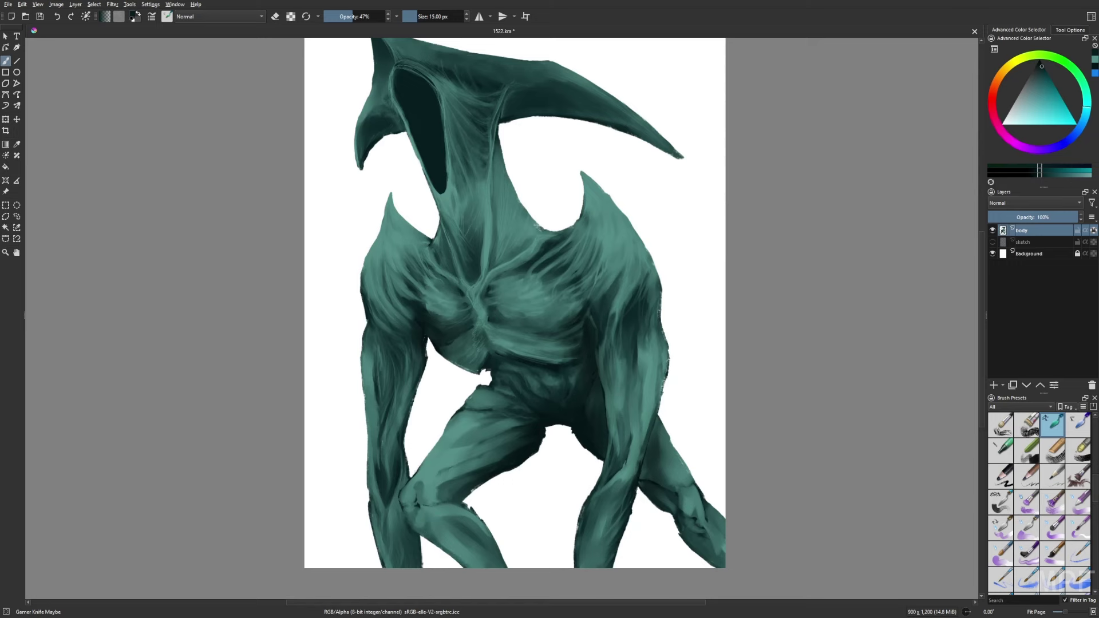
key(m)
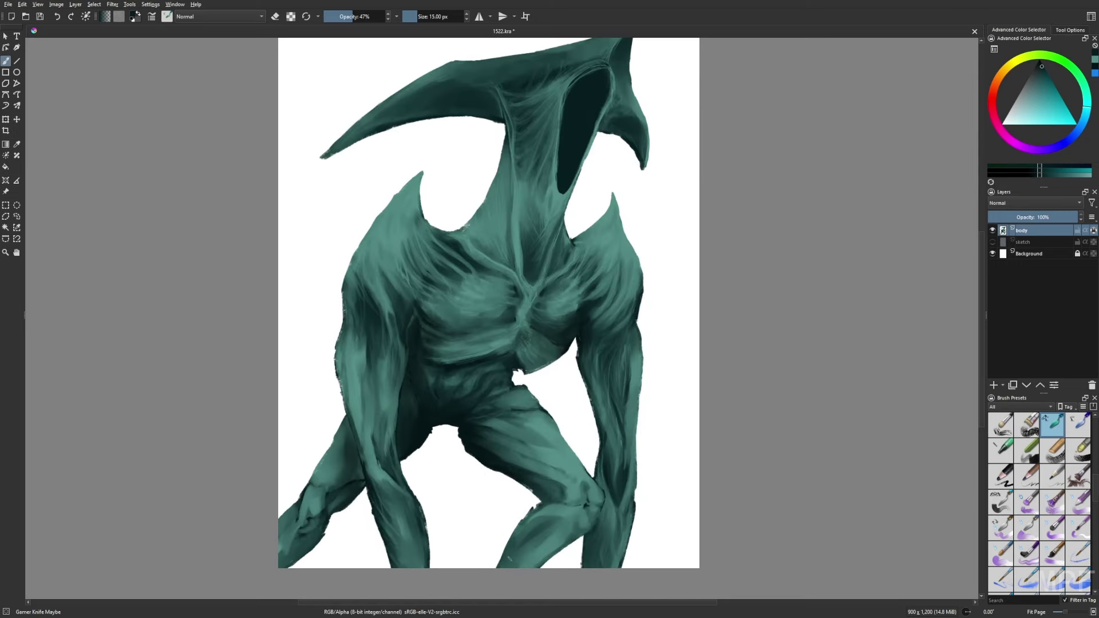
ctrl+click(536, 516)
mouse_move(540, 503)
mouse_down()
mouse_move(524, 521)
mouse_move(535, 552)
mouse_up()
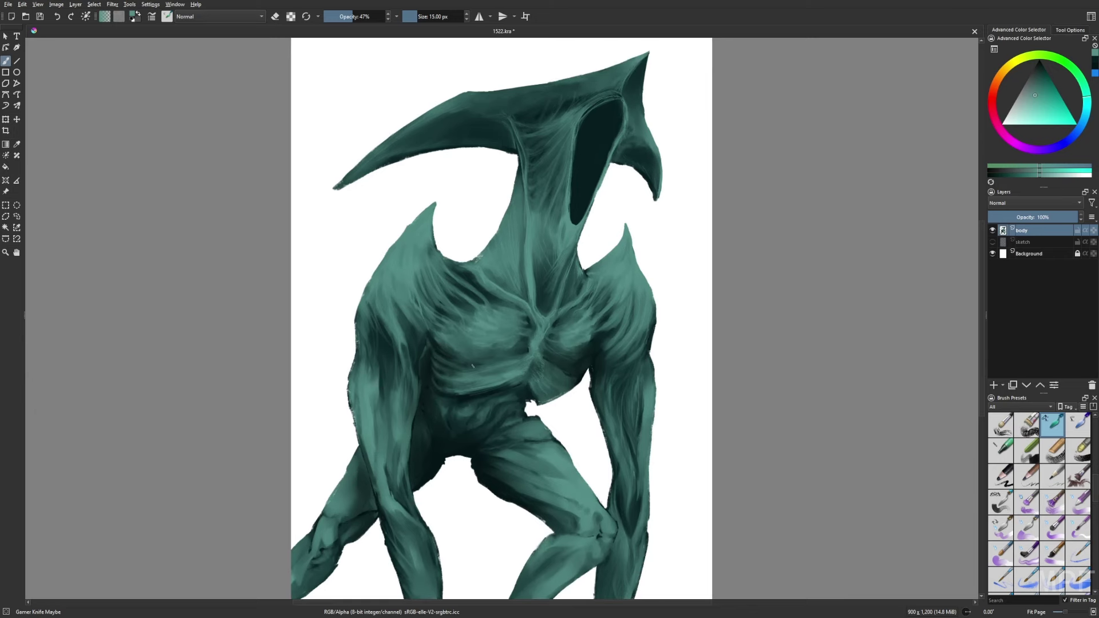
On a new layer named teeth, paint pale green teeth around the mouth opening with the 11 px original rock brush.
key(m)
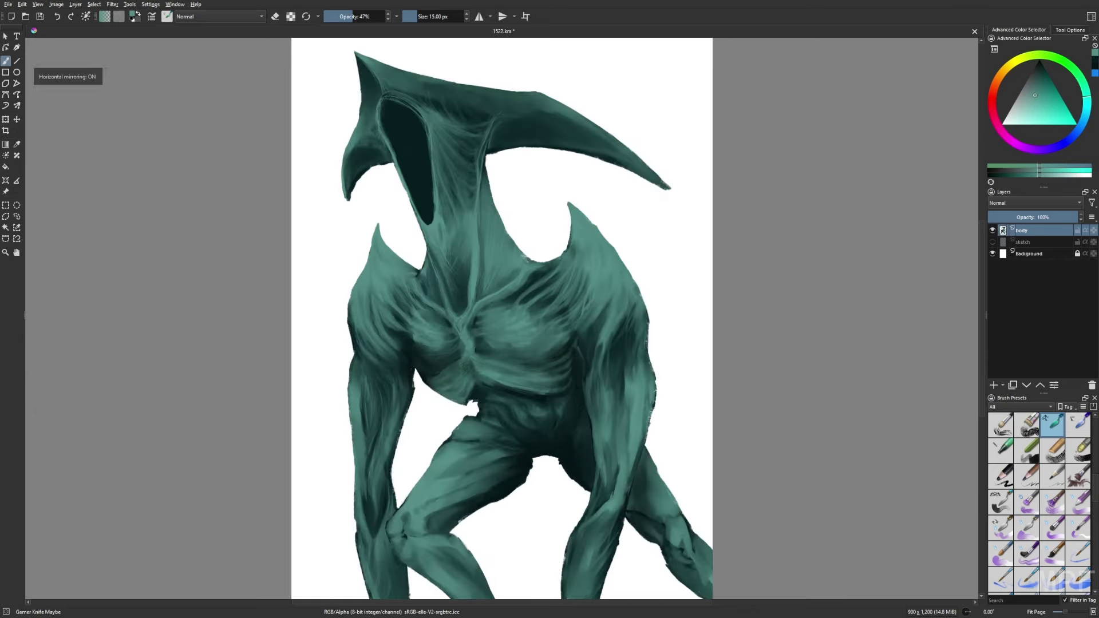
right_click(516, 301)
right_click(682, 273)
click(681, 273)
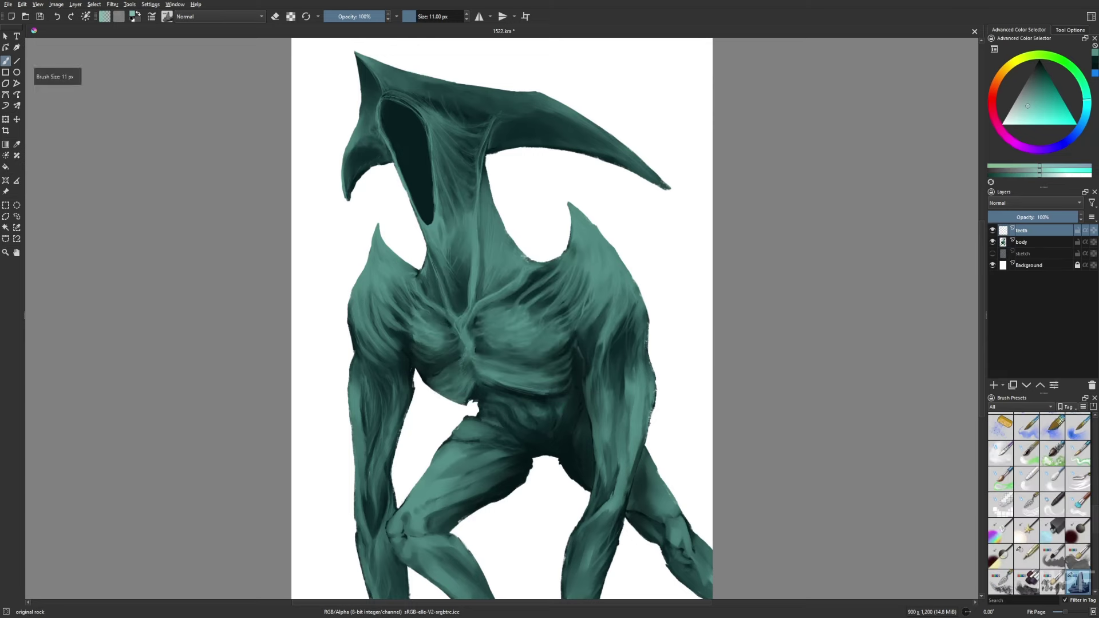
mouse_move(411, 202)
mouse_down()
mouse_move(421, 224)
mouse_move(433, 222)
mouse_up()
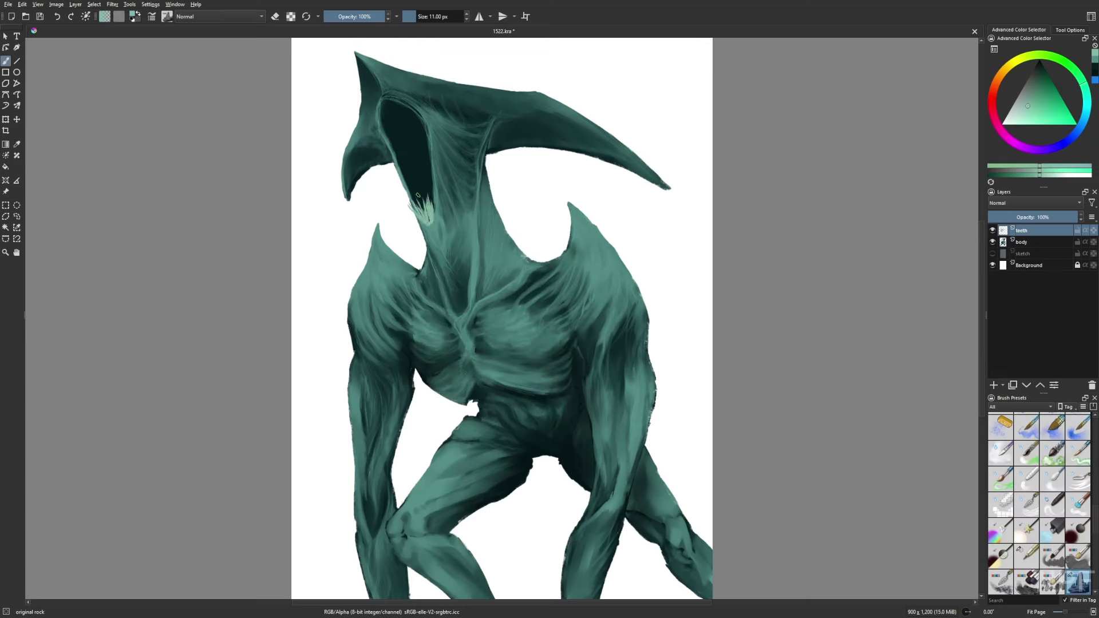
drag(382, 111, 382, 135)
mouse_move(379, 100)
mouse_down()
mouse_move(380, 112)
mouse_move(395, 100)
mouse_up()
drag(390, 98, 411, 110)
drag(409, 109, 420, 118)
key(m)
mouse_move(621, 125)
mouse_down()
mouse_move(633, 93)
mouse_move(595, 109)
mouse_up()
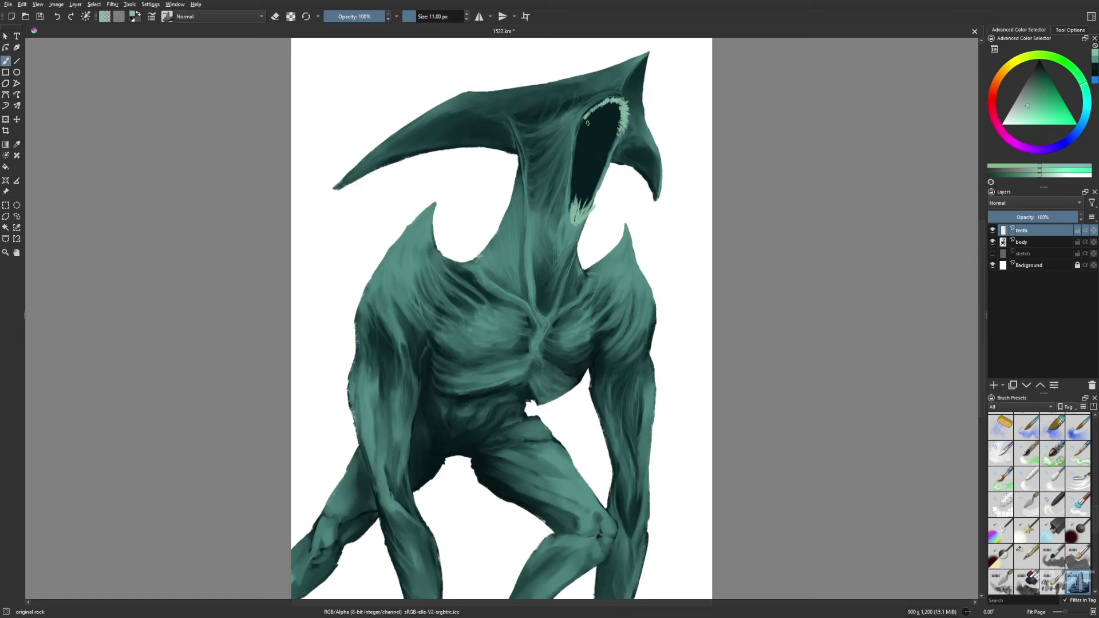
Sharpen and extend the teeth along the mouth's rim with the 3 px liner, alternating painting and erasing, and mirror the view.
key(slash)
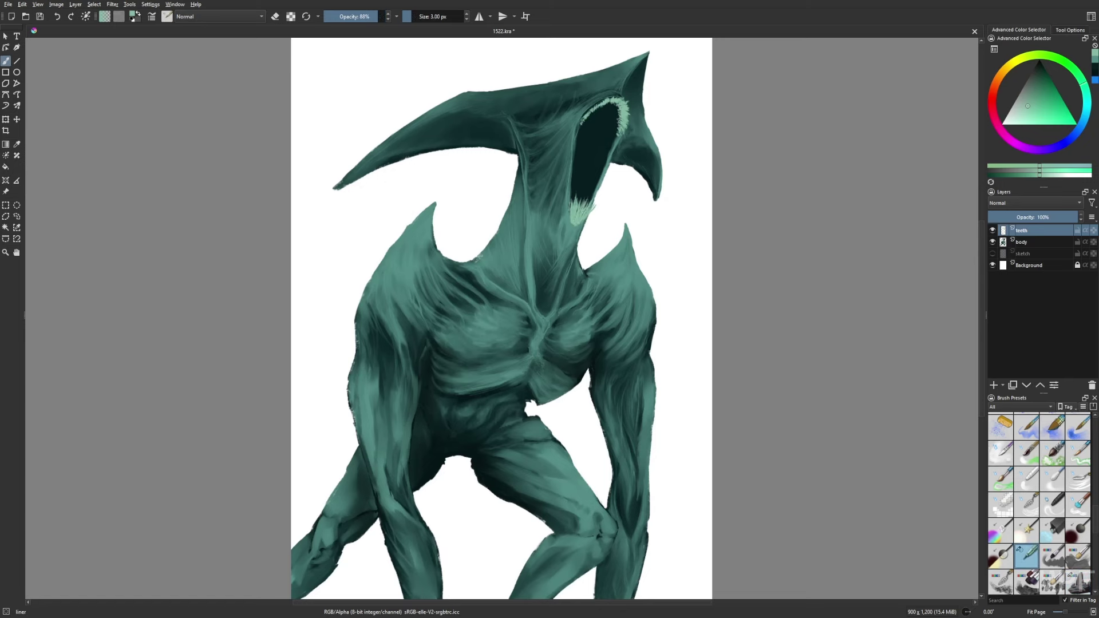
key(e)
key(e)
key(m)
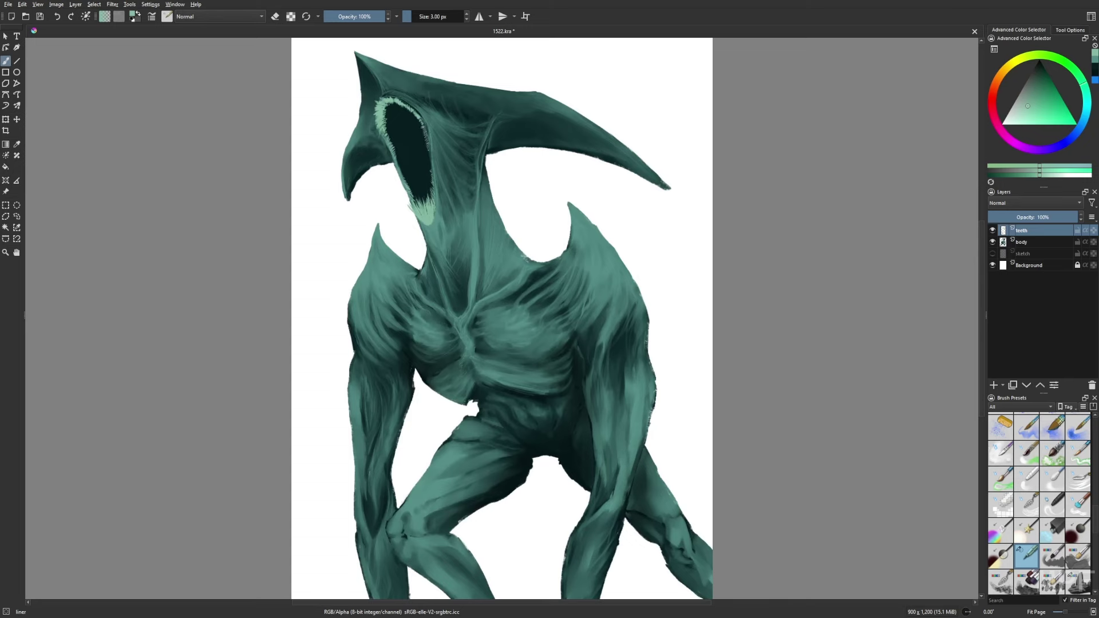
On the body layer, paint faint muted teal strands inside the mouth with Gamer Knife Maybe at 15 px and 25% opacity.
key(Page_Down)
right_click(781, 307)
click(738, 261)
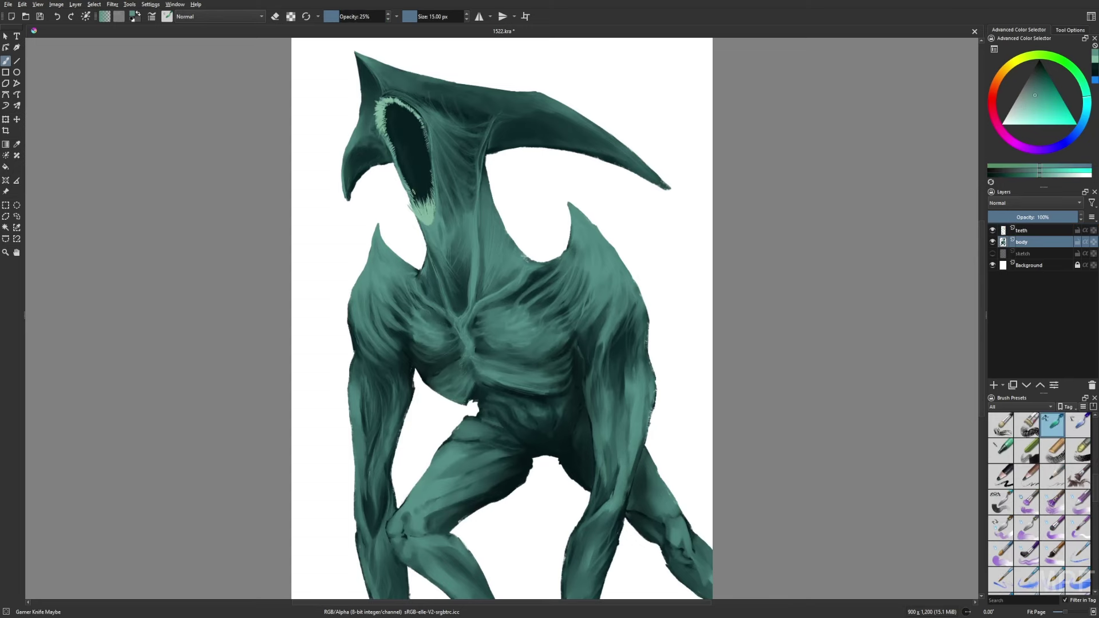
key(m)
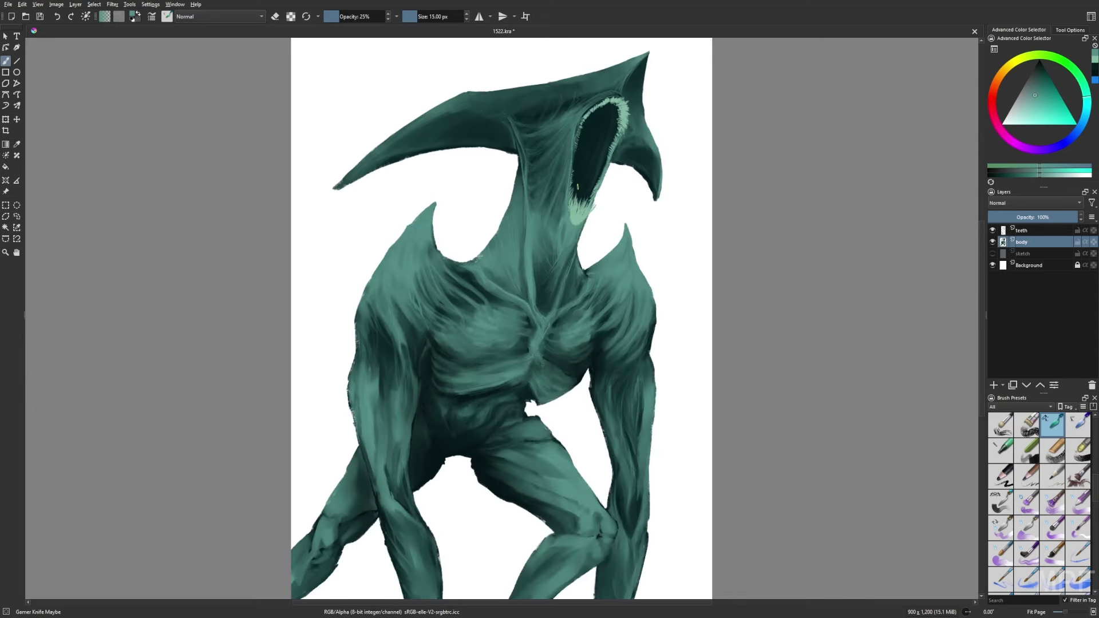
Detail the mouth interior and abdomen folds with the 3 px liner, switching to dark teal and raising opacity to 34%.
key(slash)
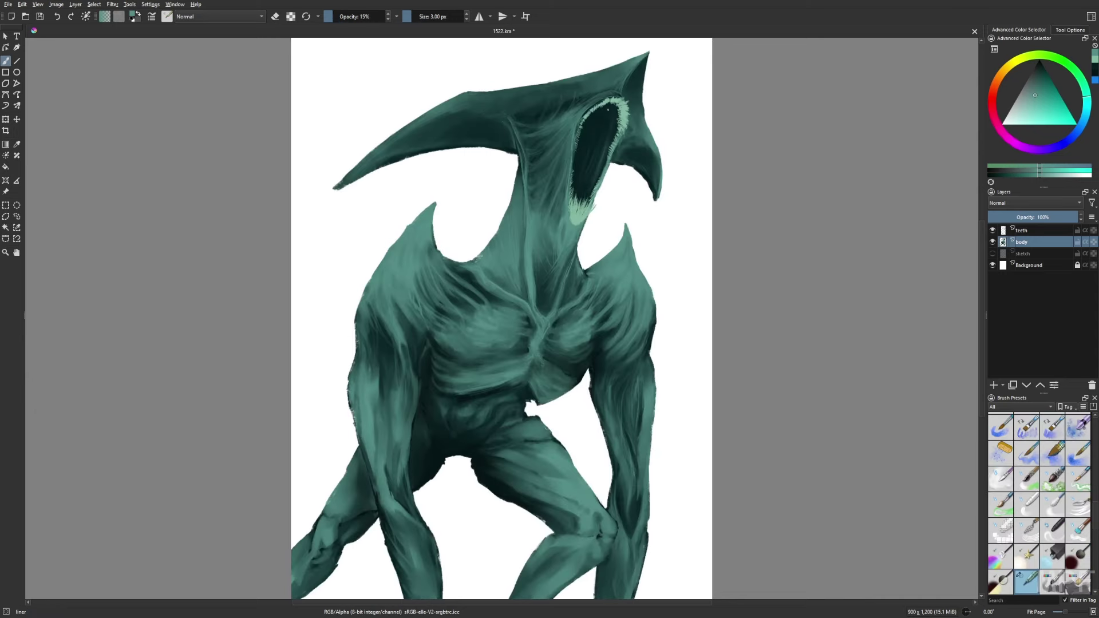
right_click(609, 361)
click(610, 344)
key(o)
key(o)
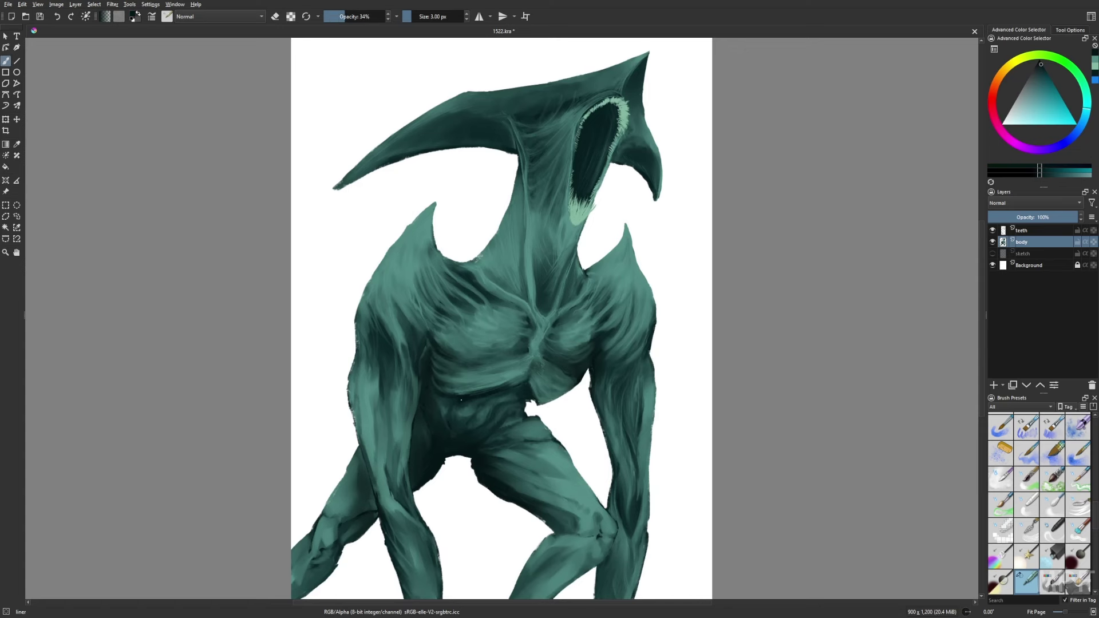
Model the abdomen muscles in muted teal with the 15 px Gamer Knife Maybe brush at 25% opacity.
key(slash)
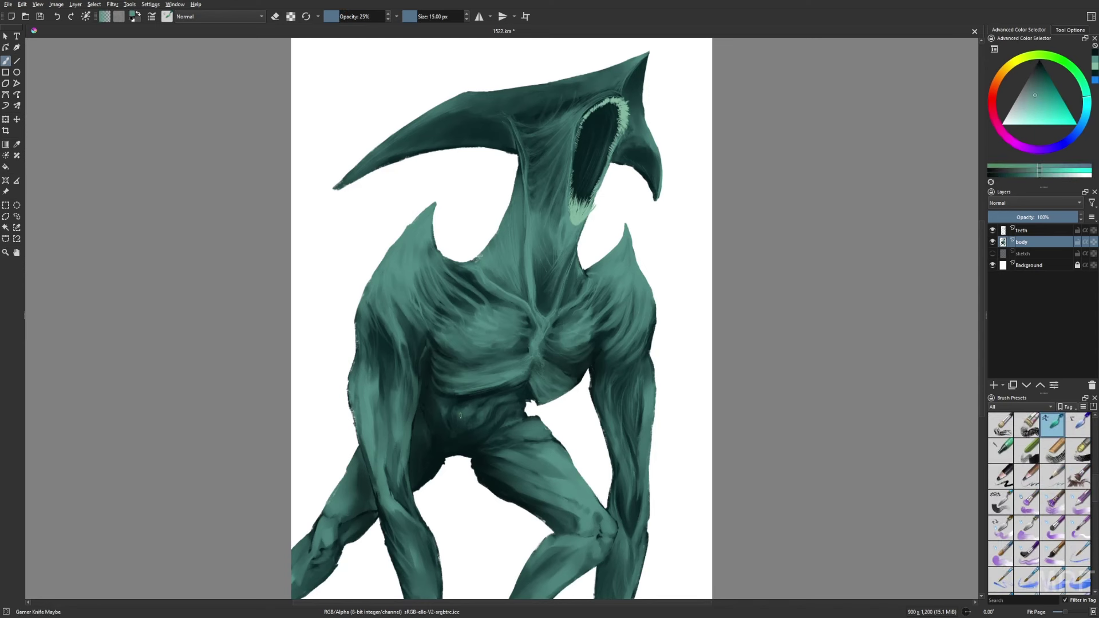
drag(460, 416, 481, 422)
scroll(542, 395, down, 1)
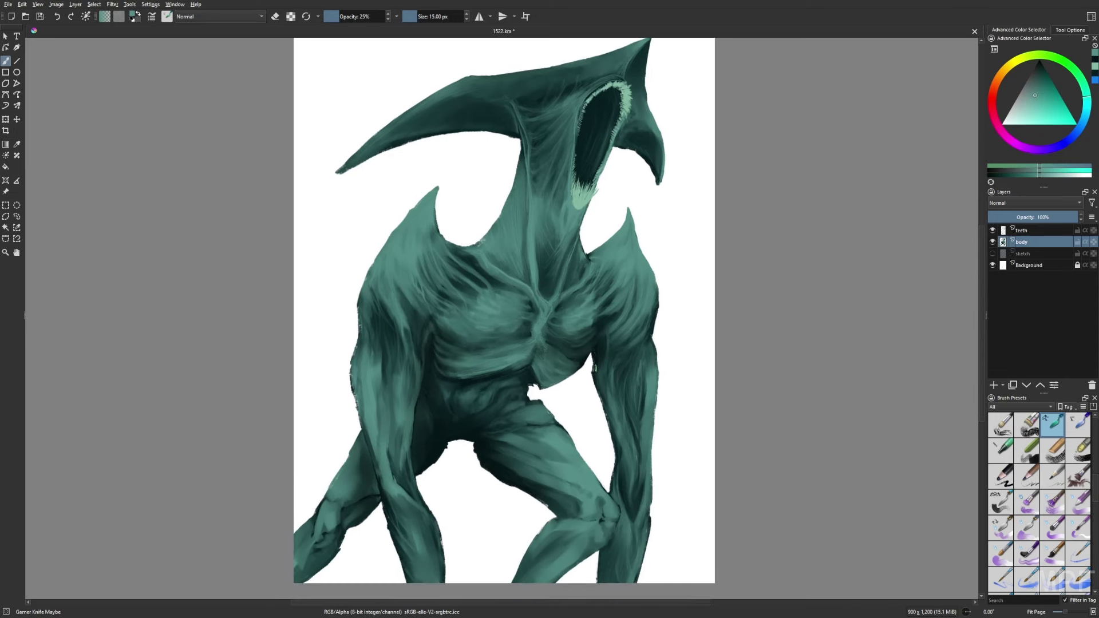
Enlarge the brush to about 23 px and glaze pale green highlights over the body and front leg, checking the mirrored view.
key(bracketright)
key(bracketright)
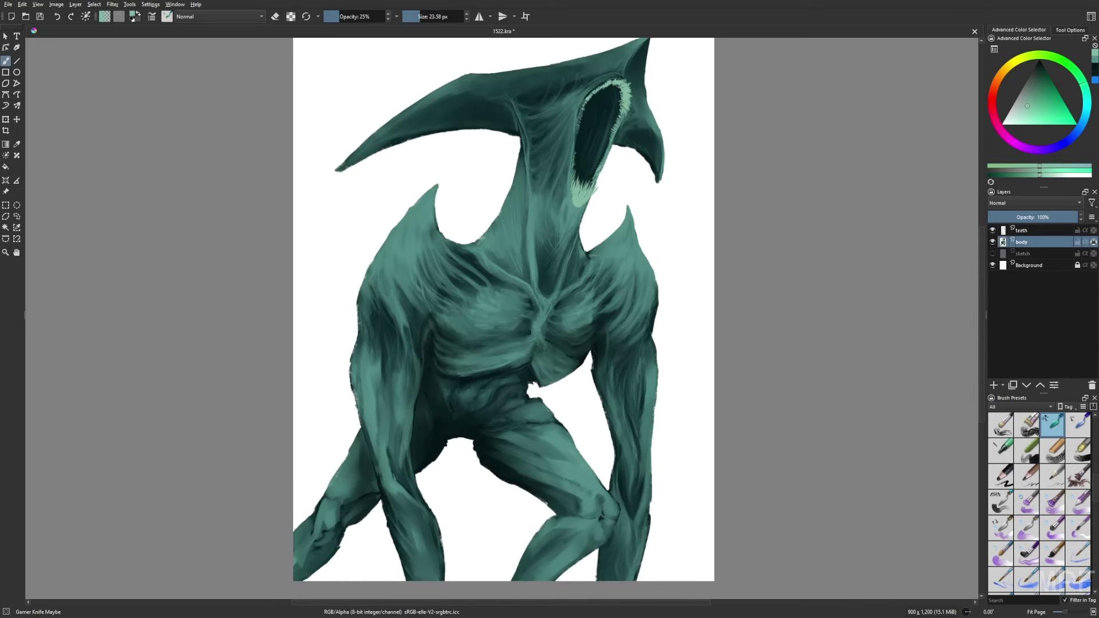
key(m)
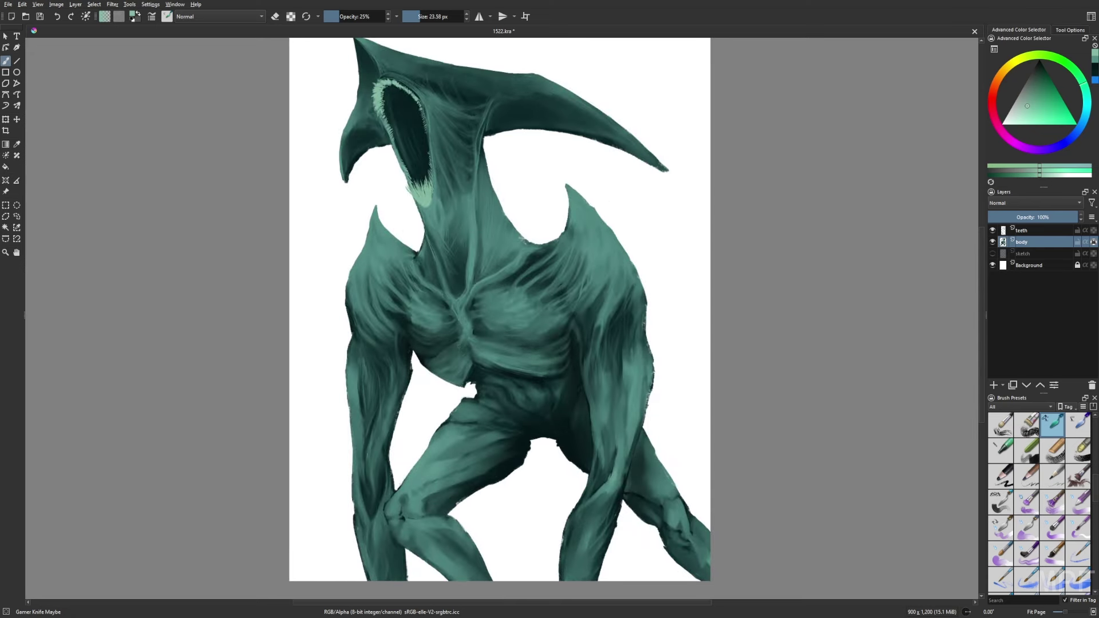
key(m)
mouse_move(599, 540)
mouse_down()
mouse_move(598, 524)
mouse_move(564, 525)
mouse_up()
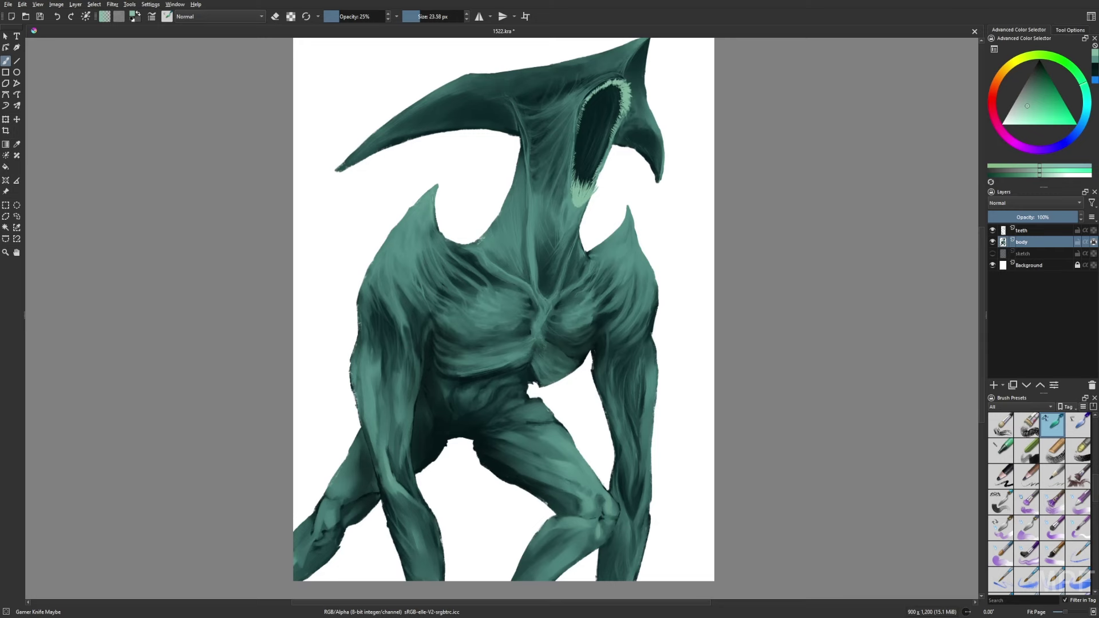
drag(588, 70, 569, 131)
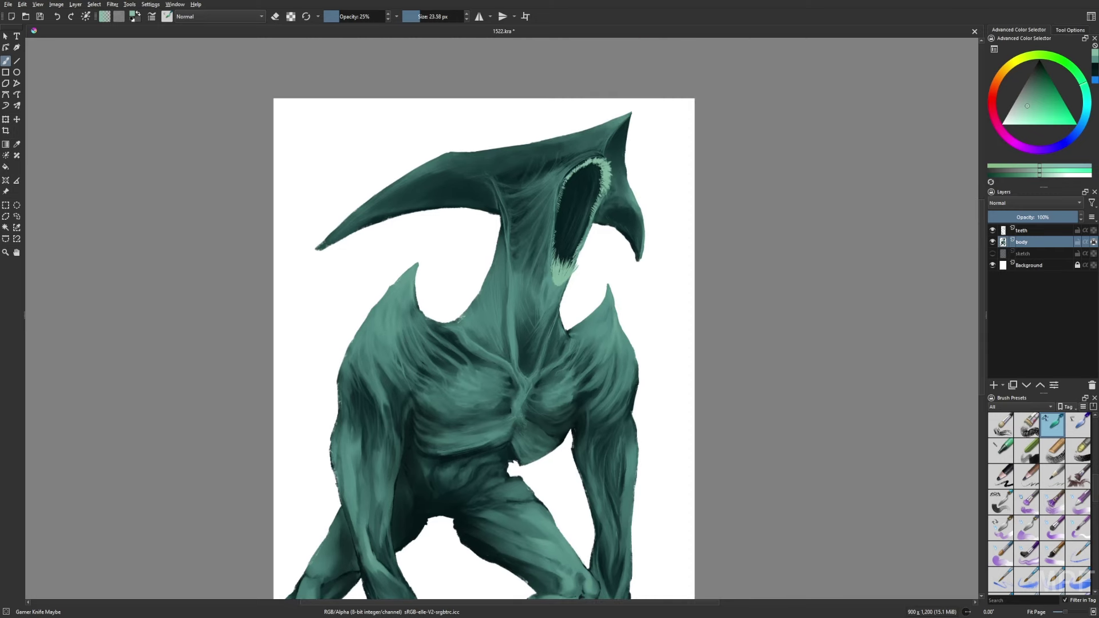
Add fine pale green highlights to the large horn and the head beside the mouth with the 3 px liner at 34% opacity.
key(slash)
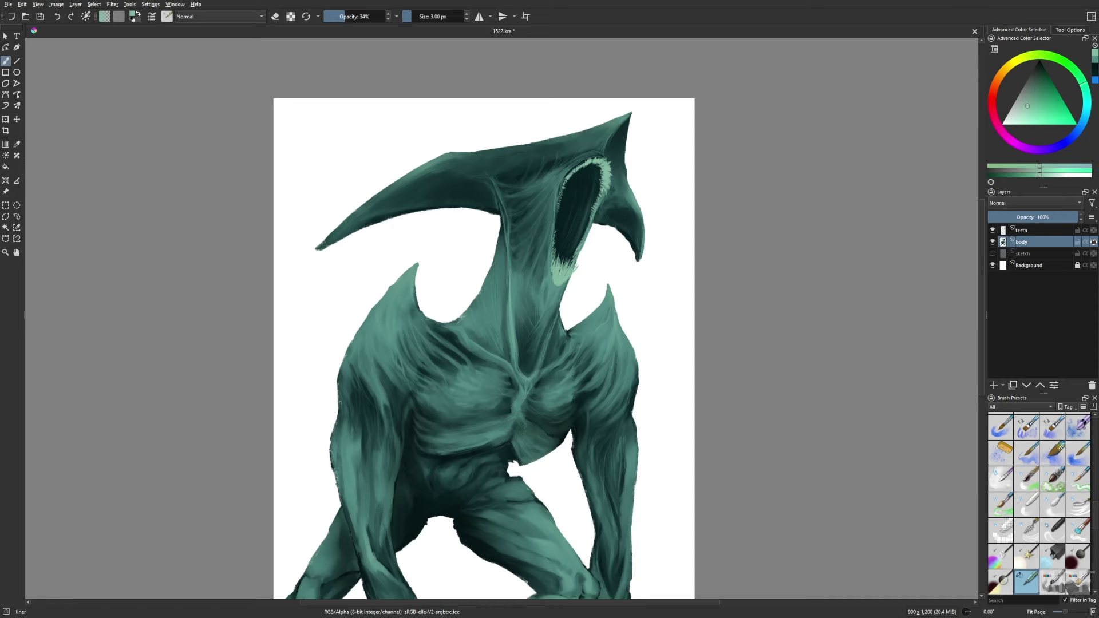
drag(435, 170, 444, 167)
drag(570, 183, 549, 164)
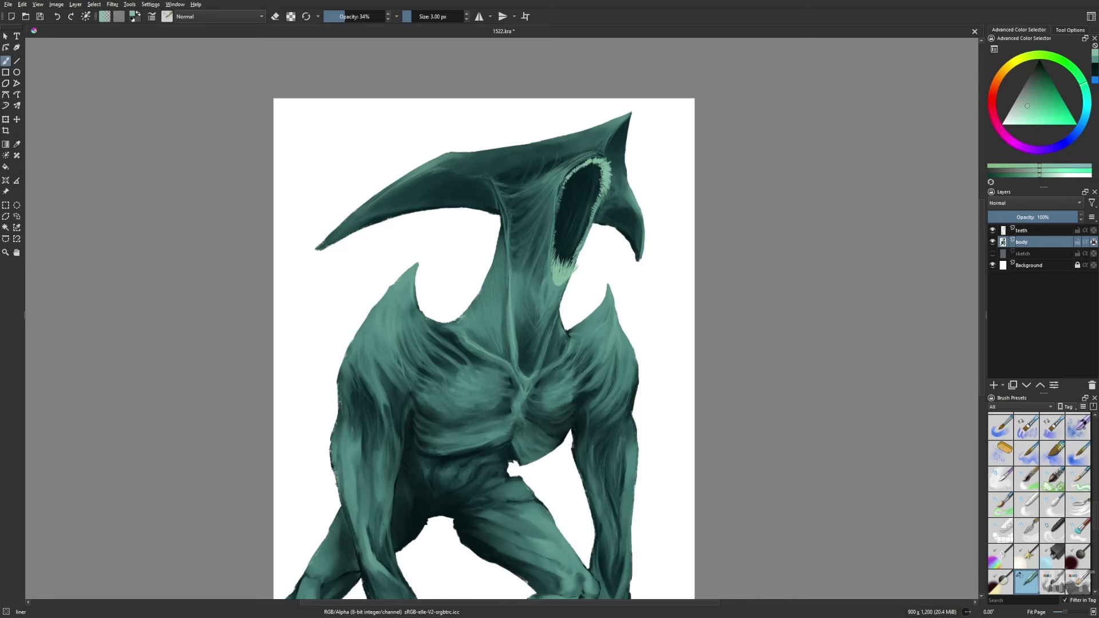
key(m)
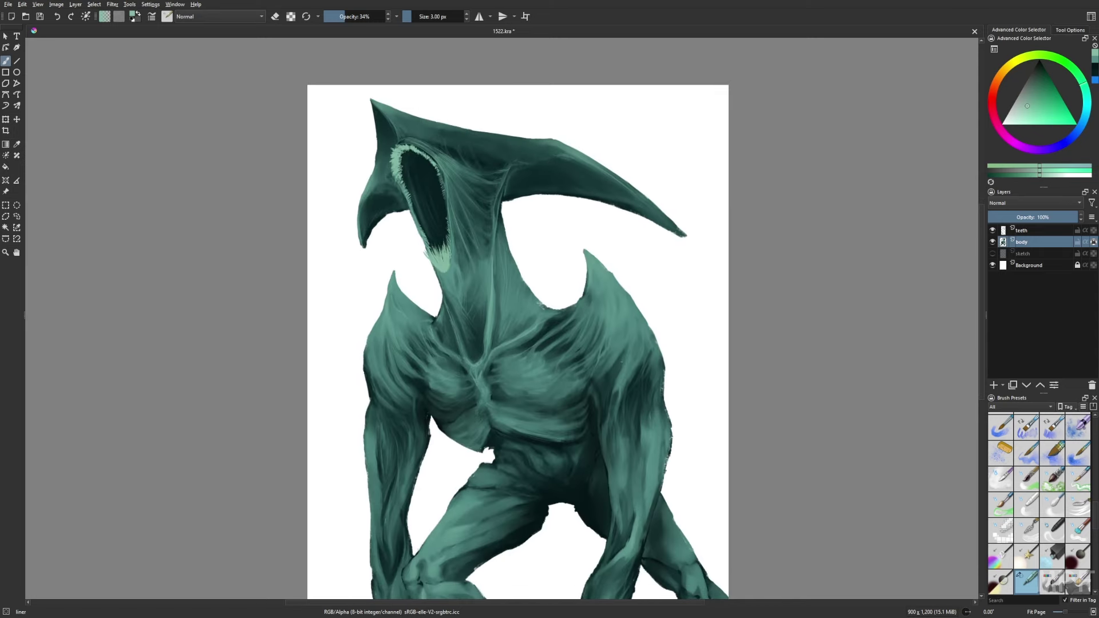
Repaint the rear leg and its edges with Gamer Knife Maybe at 62% opacity, alternating sampled muted teal and near-black teal.
drag(690, 408, 701, 362)
drag(738, 473, 742, 458)
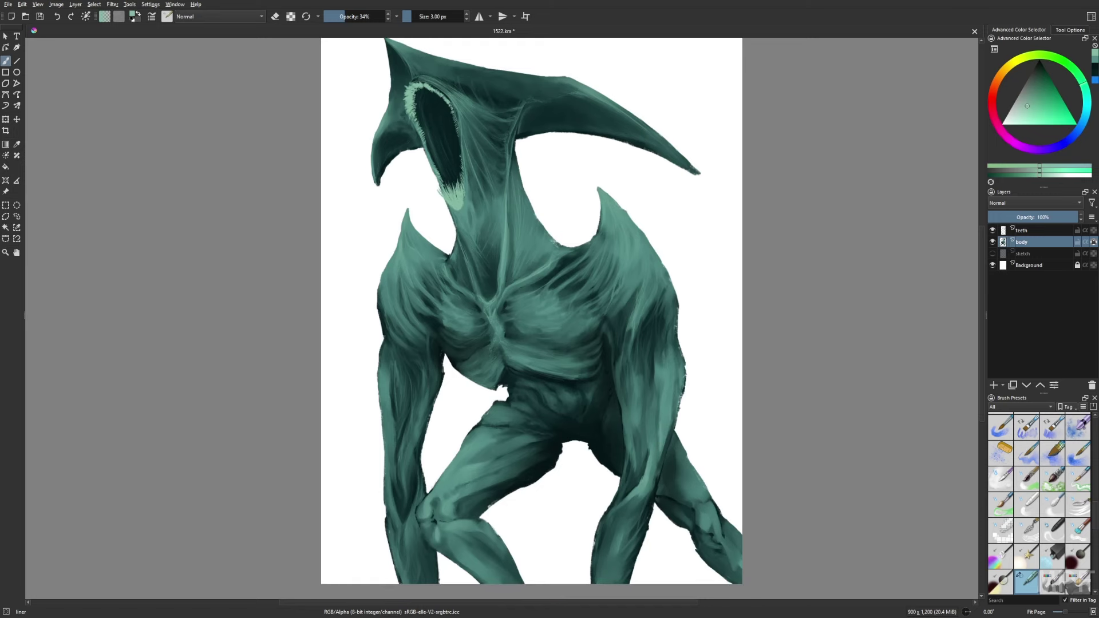
right_click(729, 484)
click(721, 518)
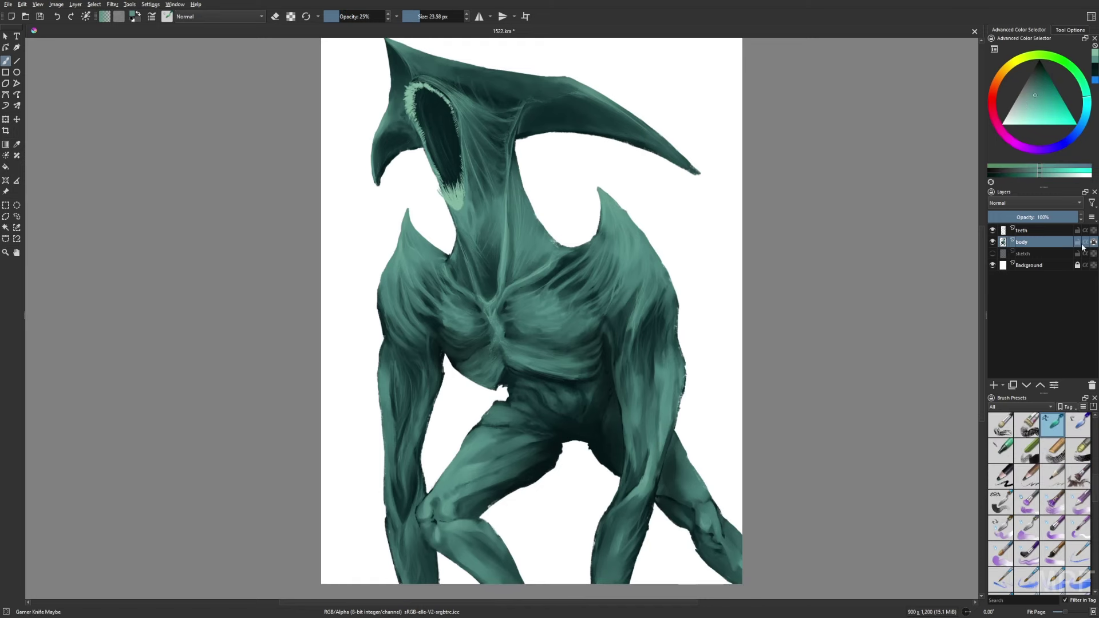
drag(694, 537, 692, 519)
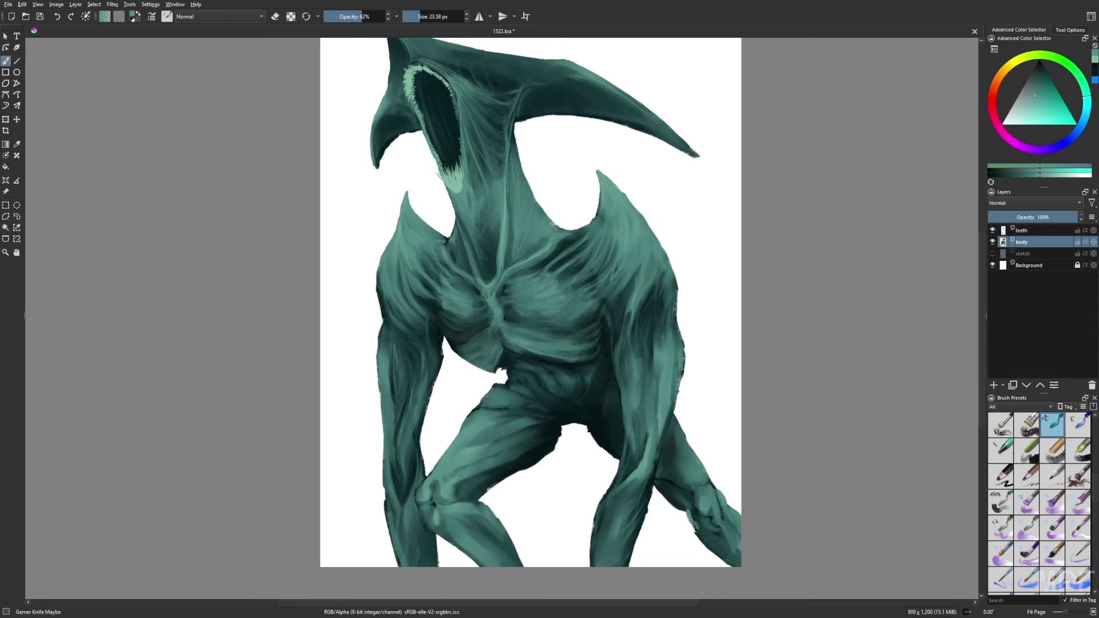
ctrl+click(679, 505)
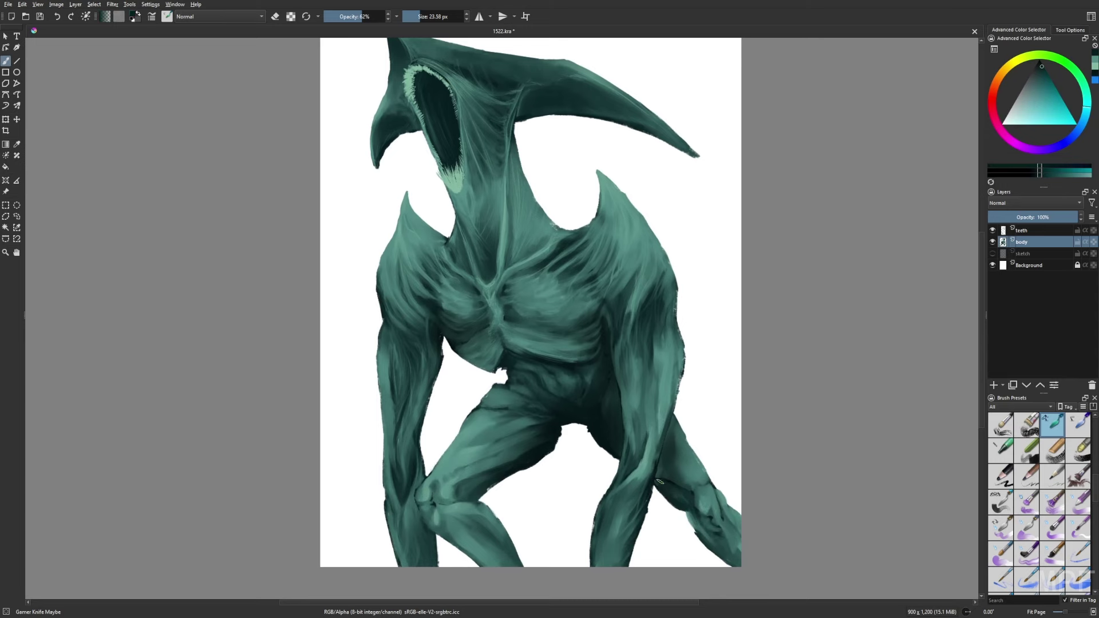
ctrl+click(685, 490)
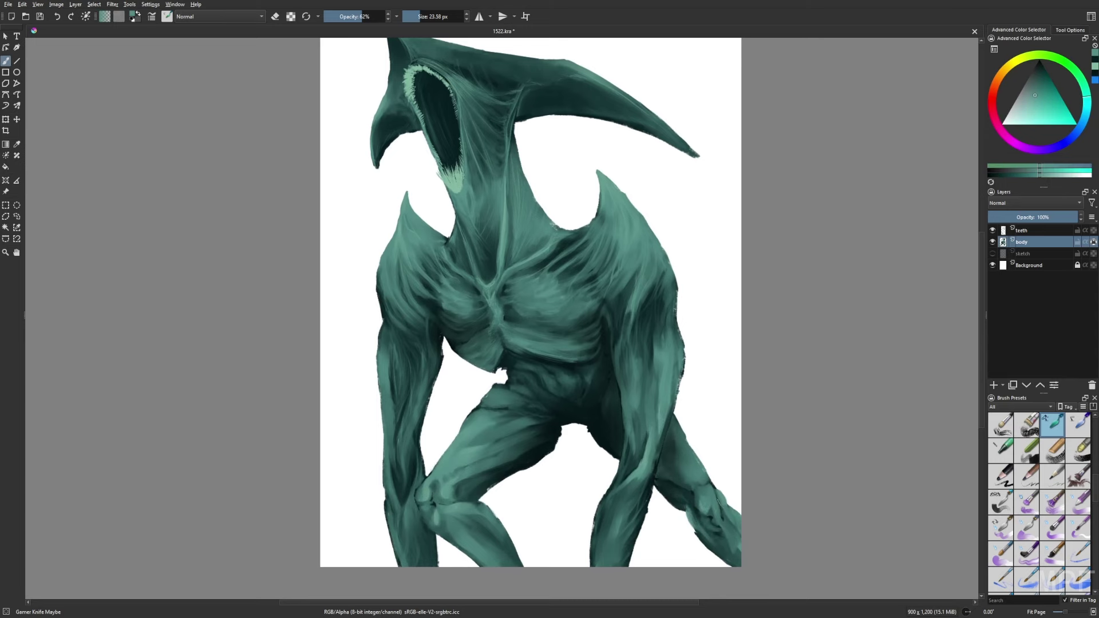
ctrl+click(687, 510)
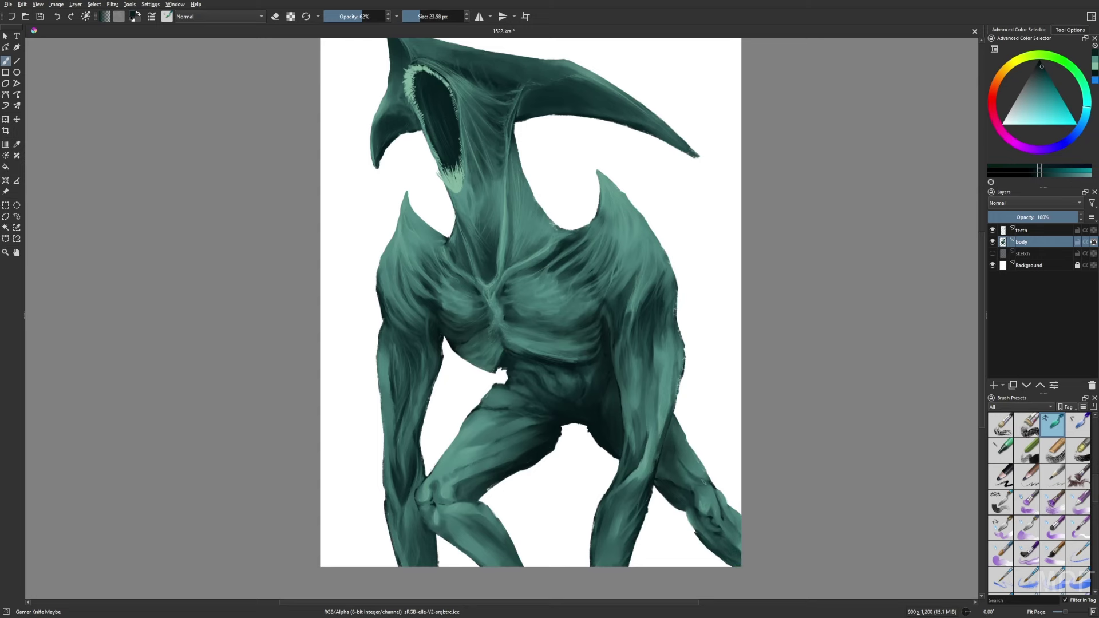
ctrl+click(683, 475)
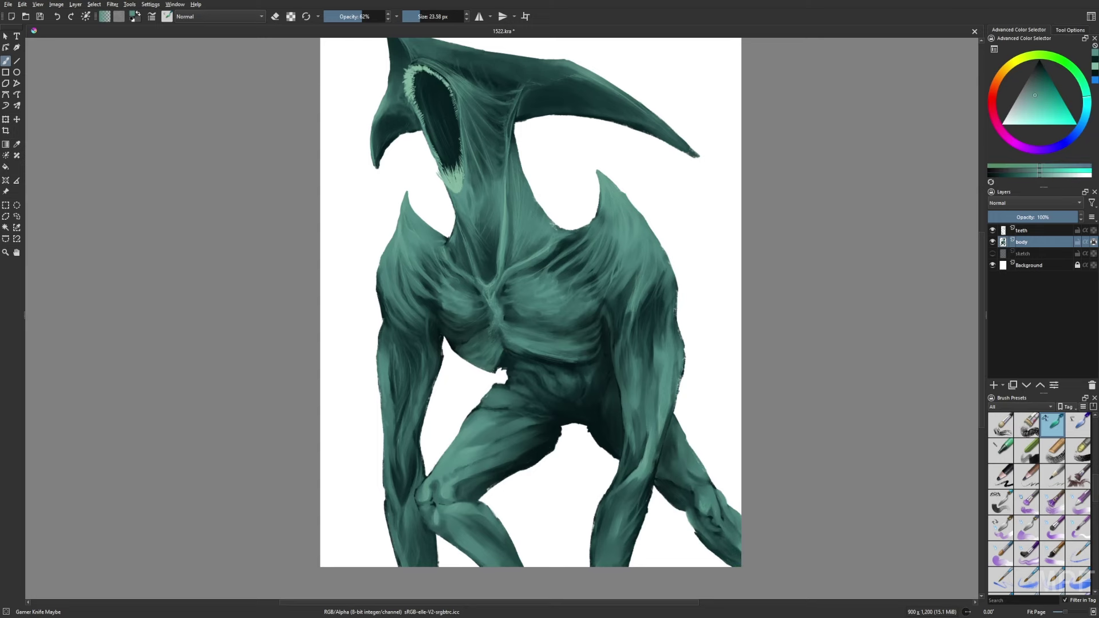
Group the teeth and body layers as "creature" and add dark teal detail to the teeth with the 3 px liner at 57% opacity.
key(slash)
scroll(532, 303, down, 1)
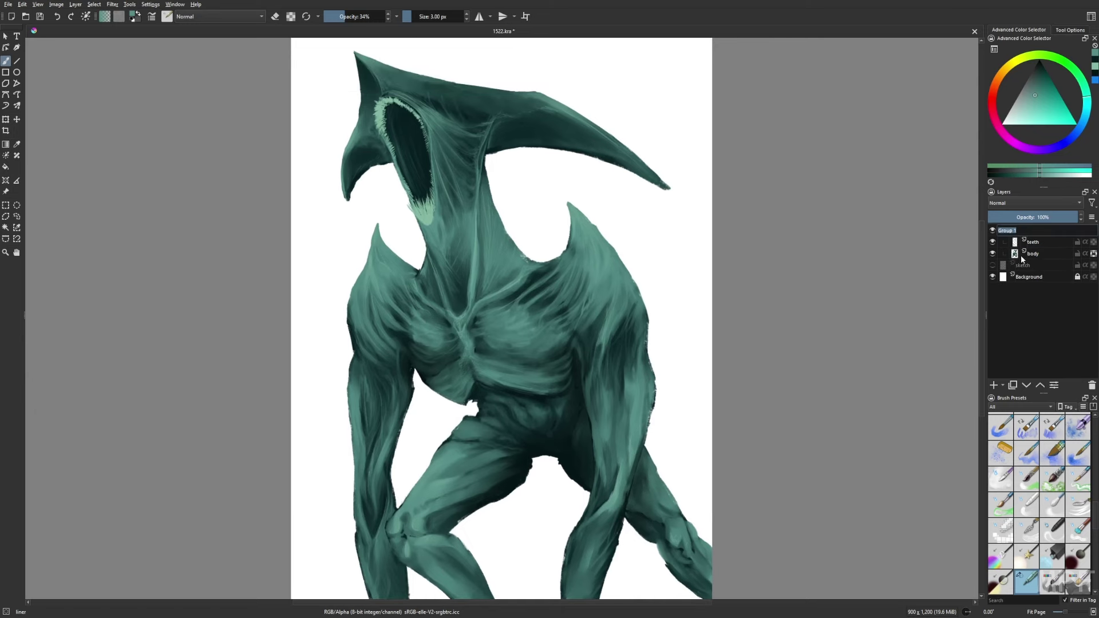
click(1086, 244)
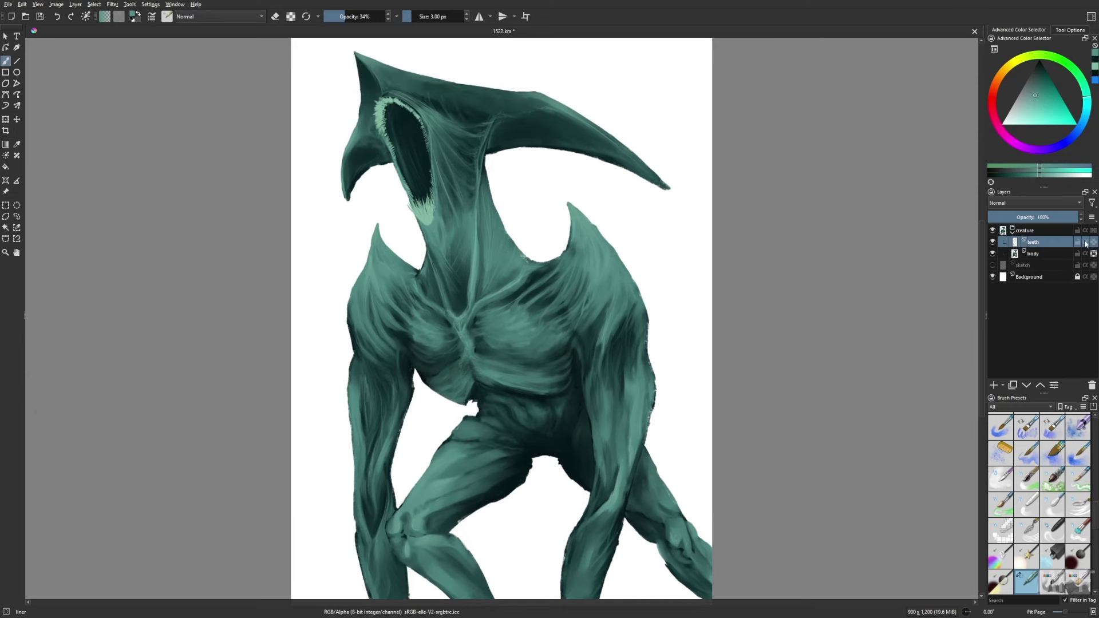
right_click(380, 115)
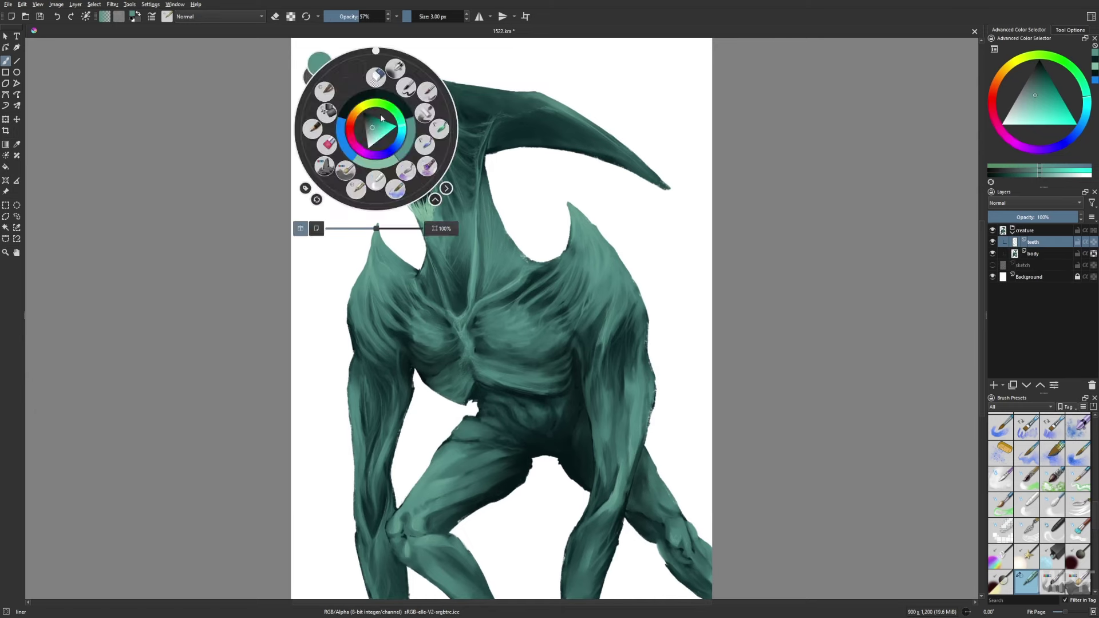
click(378, 108)
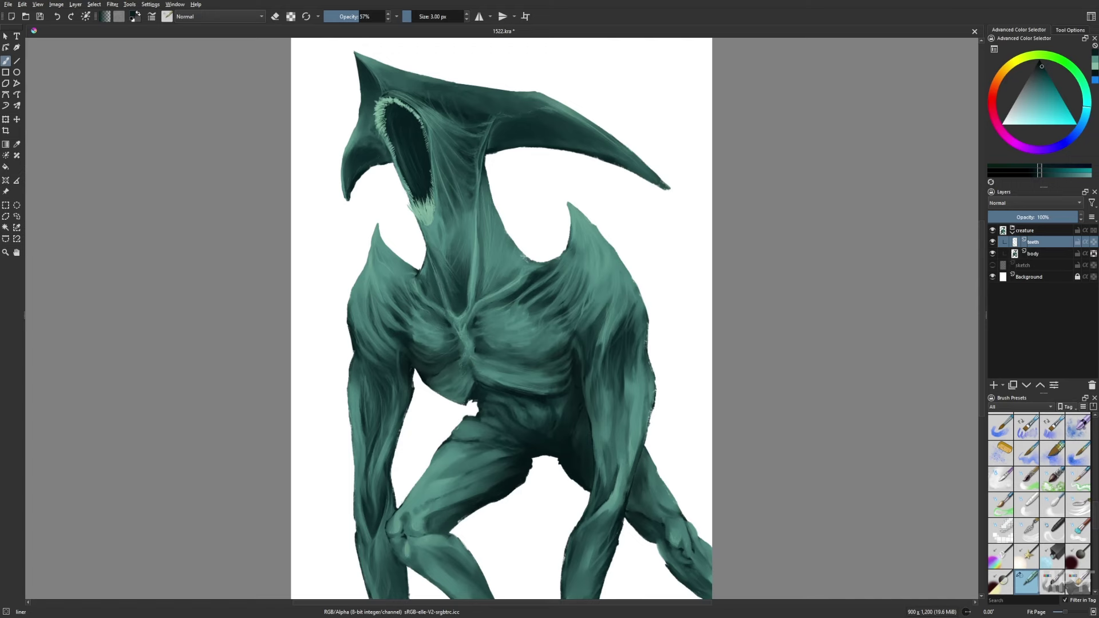
Refine the neck on the body layer in sampled teal with the 13 px Gamer Knife Maybe brush at 62% opacity.
key(Page_Down)
right_click(456, 319)
click(456, 248)
key(m)
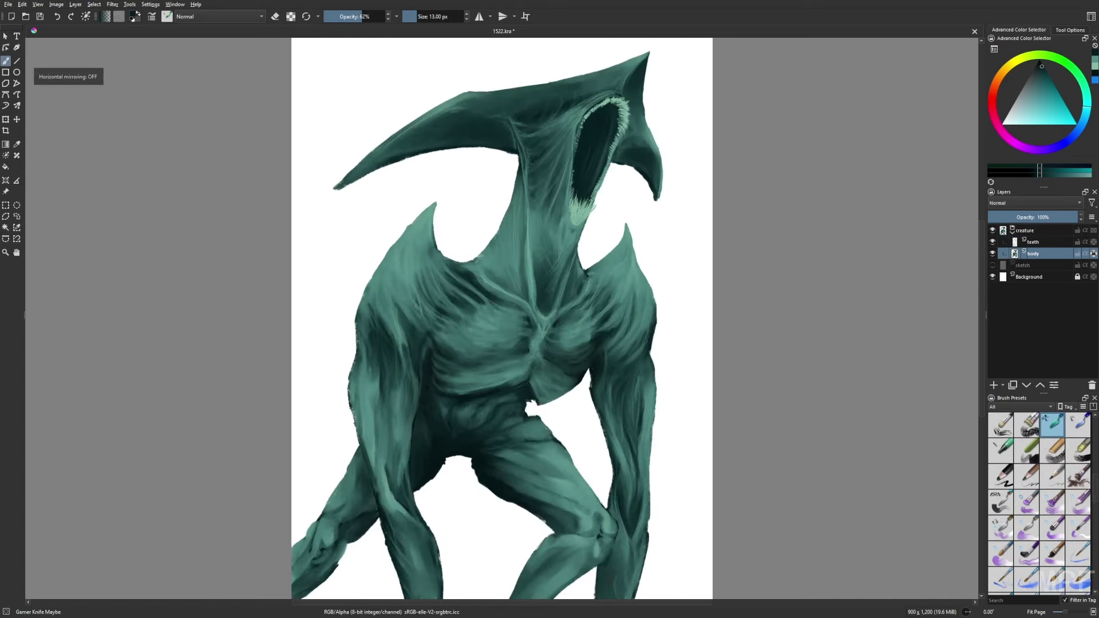
ctrl+click(565, 246)
Draw thin pale green highlights along the neck, shoulders, chest and arms with the 3 px liner at 57% opacity, checking the mirrored view.
right_click(565, 246)
click(530, 220)
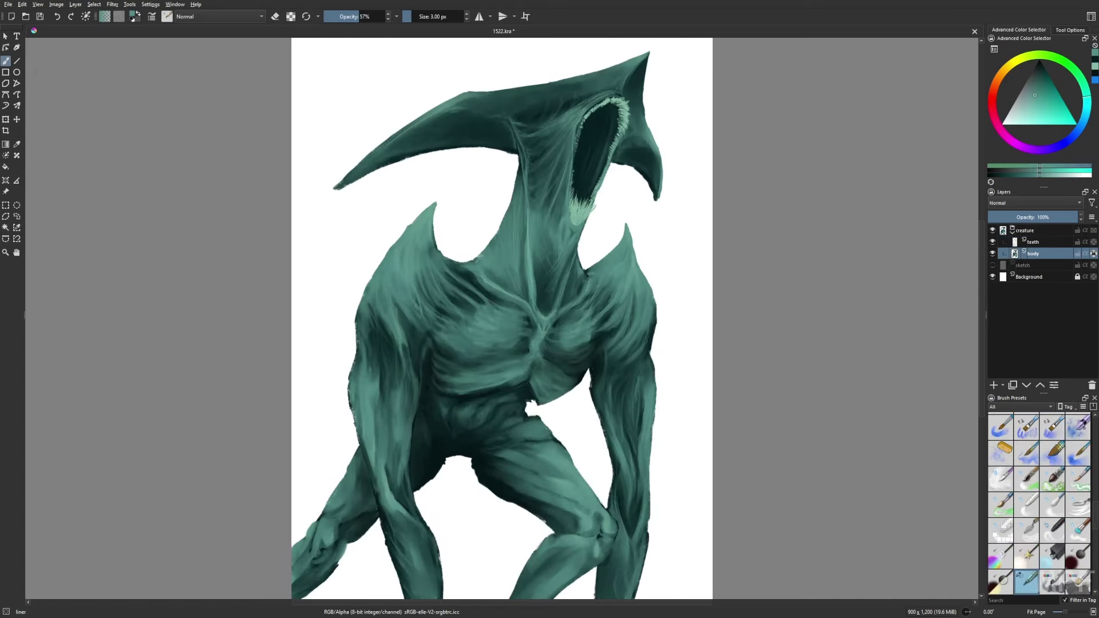
ctrl+click(583, 231)
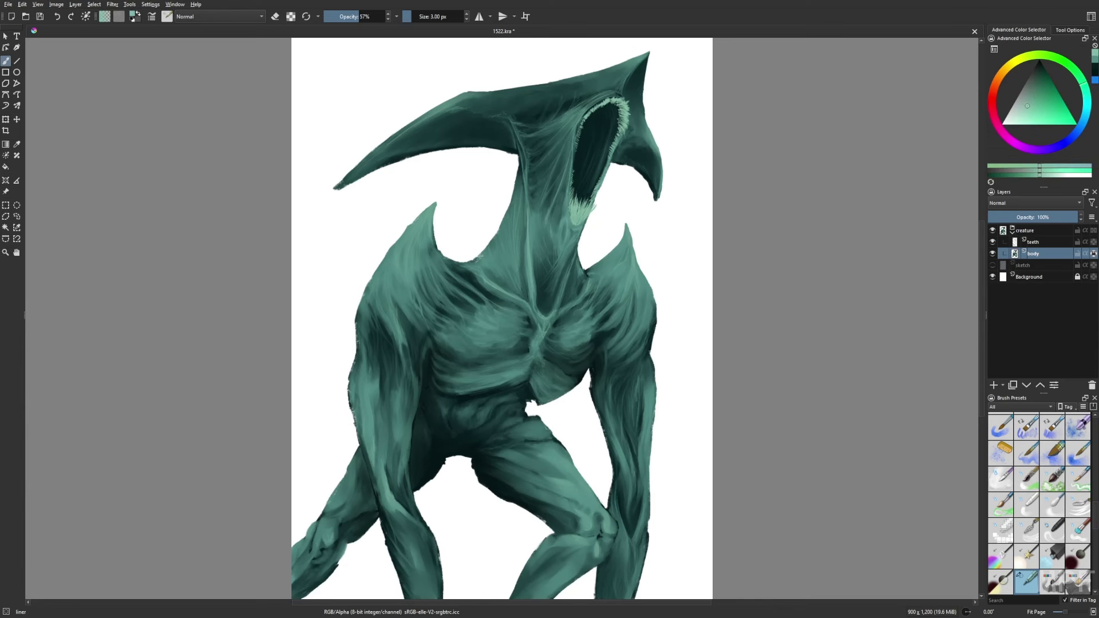
key(l)
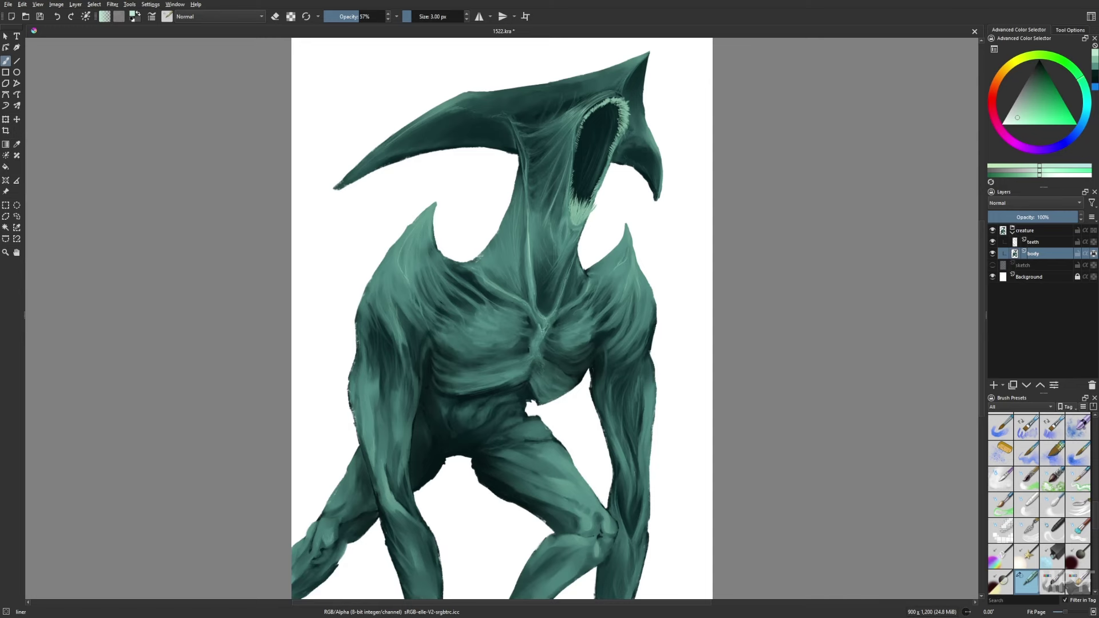
key(m)
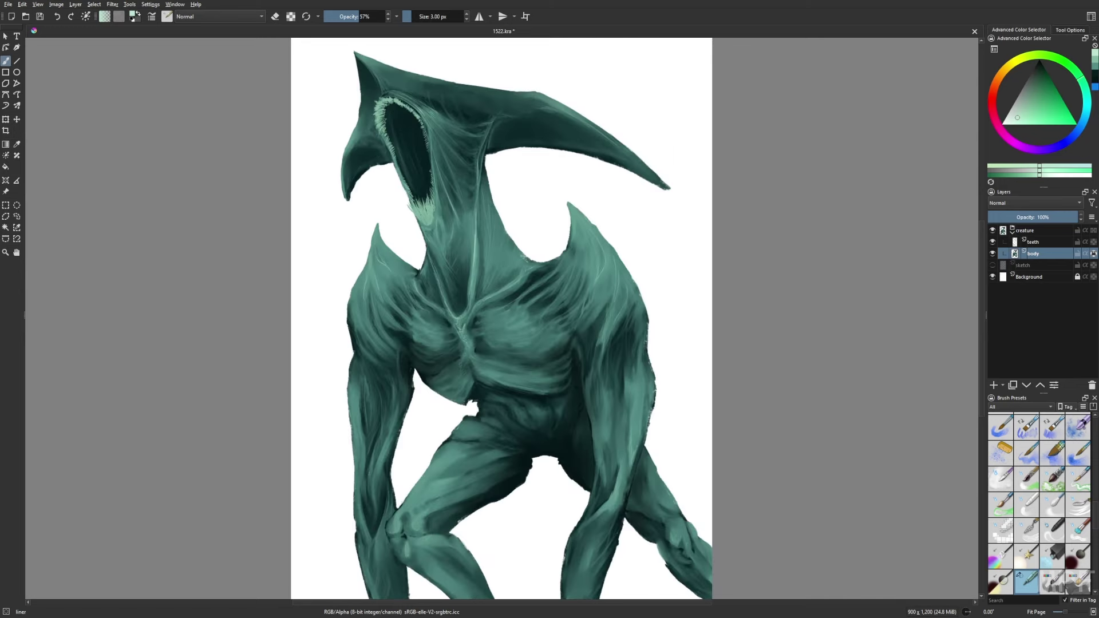
scroll(504, 319, down, 1)
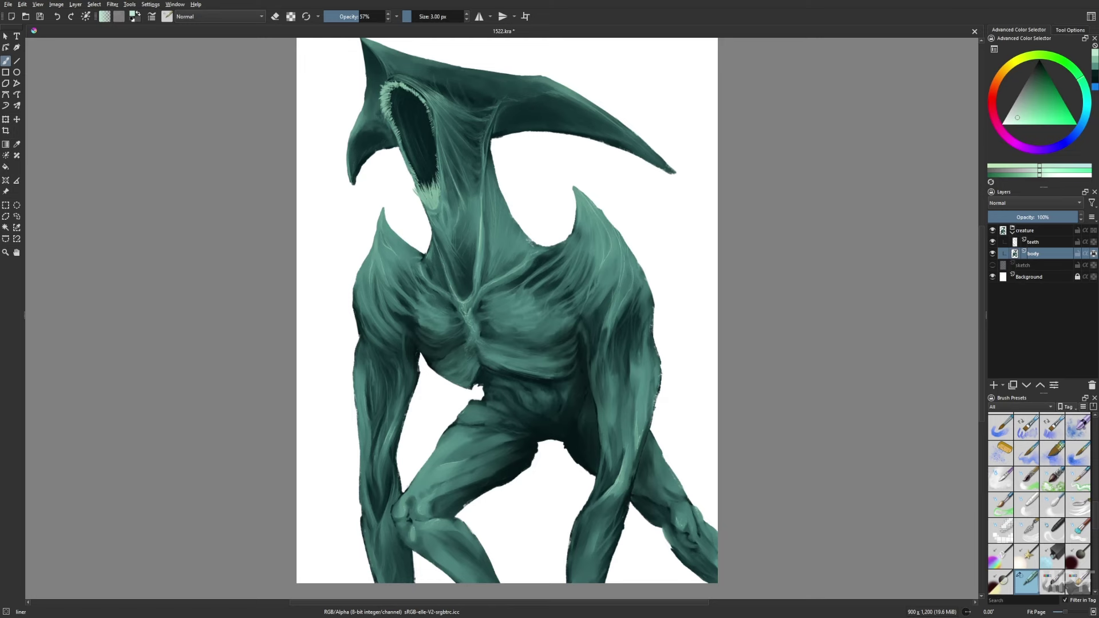
scroll(504, 319, up, 1)
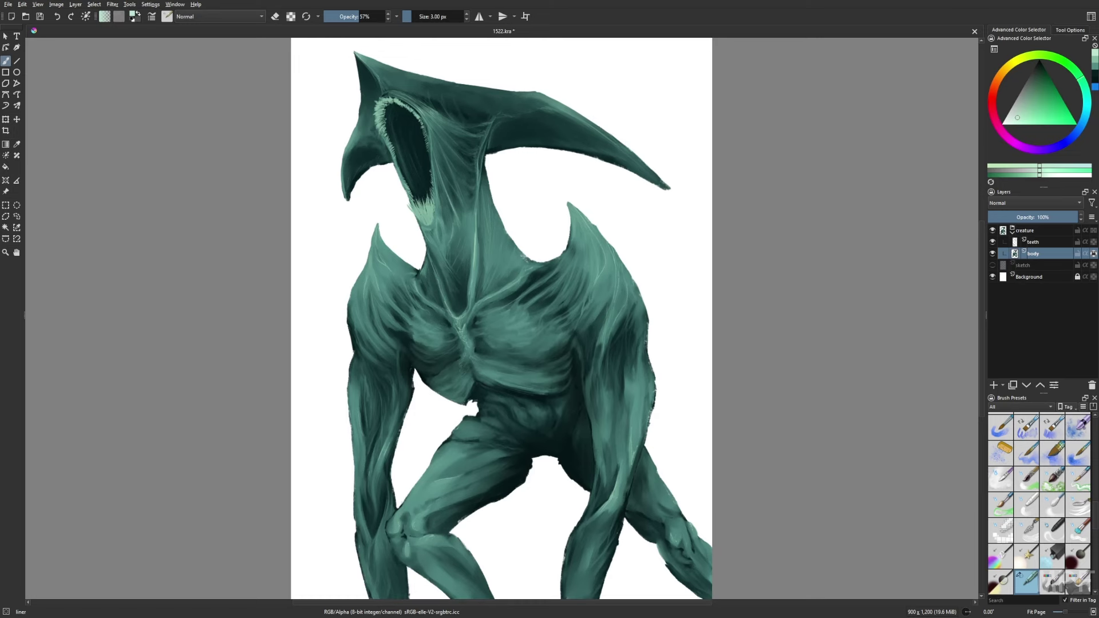
key(m)
key(ctrl+z)
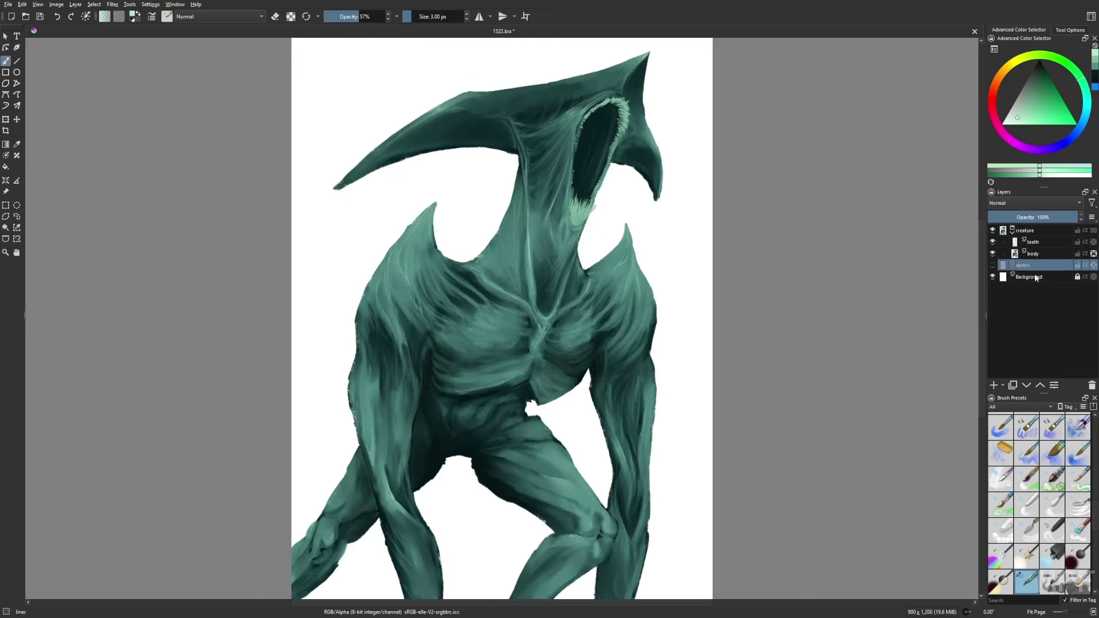
Add a "back" layer above Background, fill it dark blue, and lay vertical gradients lightening the upper part to pale teal.
click(1086, 112)
click(1042, 74)
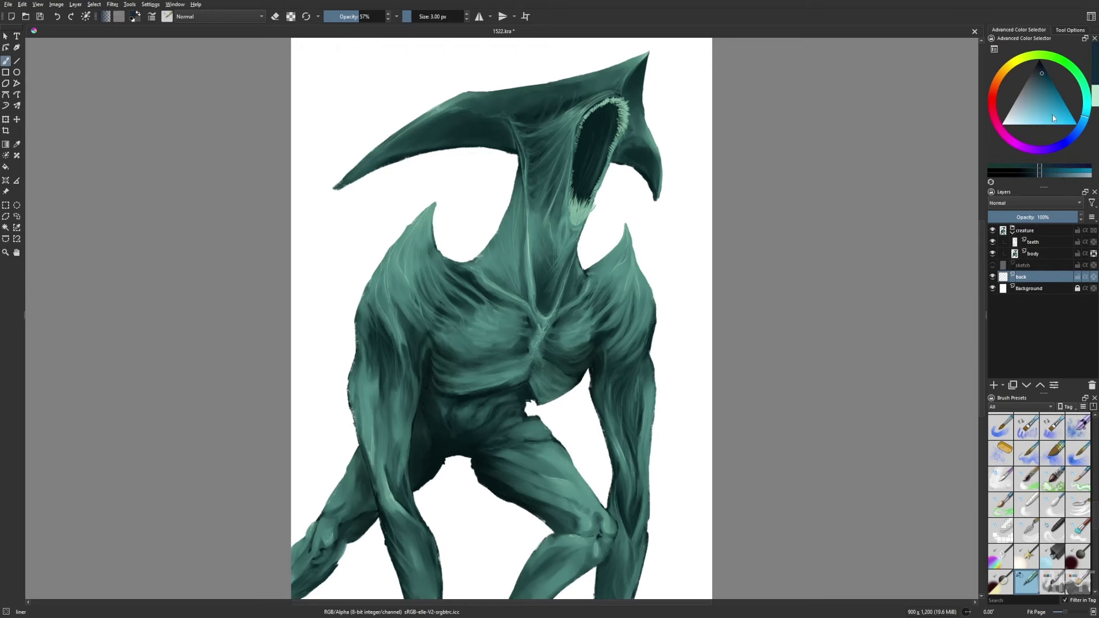
key(f)
click(501, 302)
click(1022, 105)
key(g)
drag(504, 46, 594, 454)
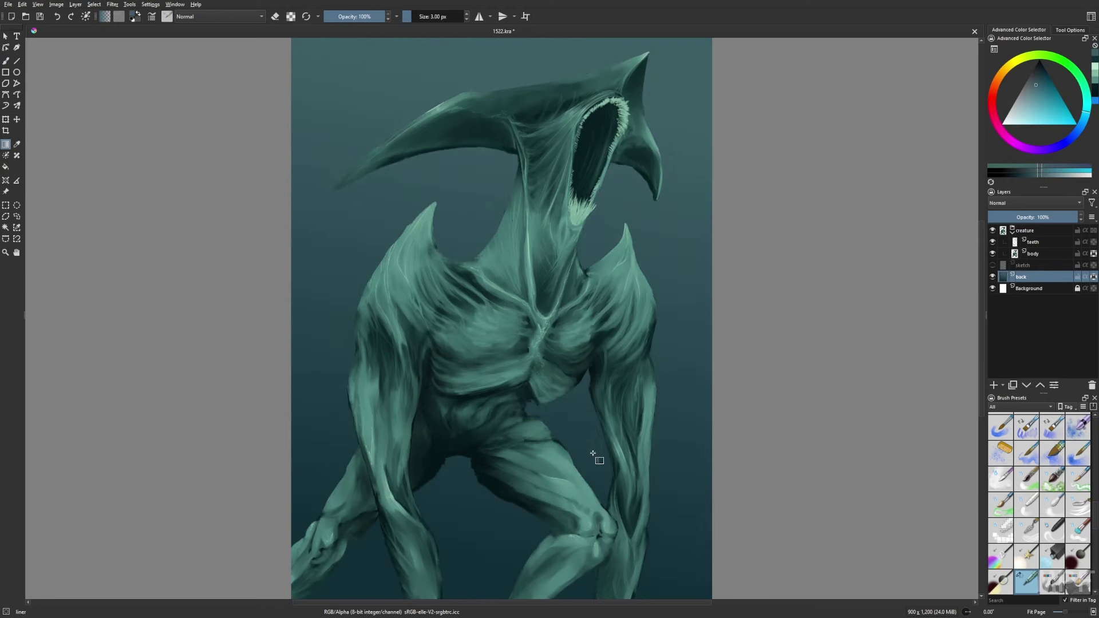
click(1090, 103)
Paint dark blue clouds behind the creature with Gamer Knife Maybe, enlarging it to about 103 px and raising opacity to 29%.
key(b)
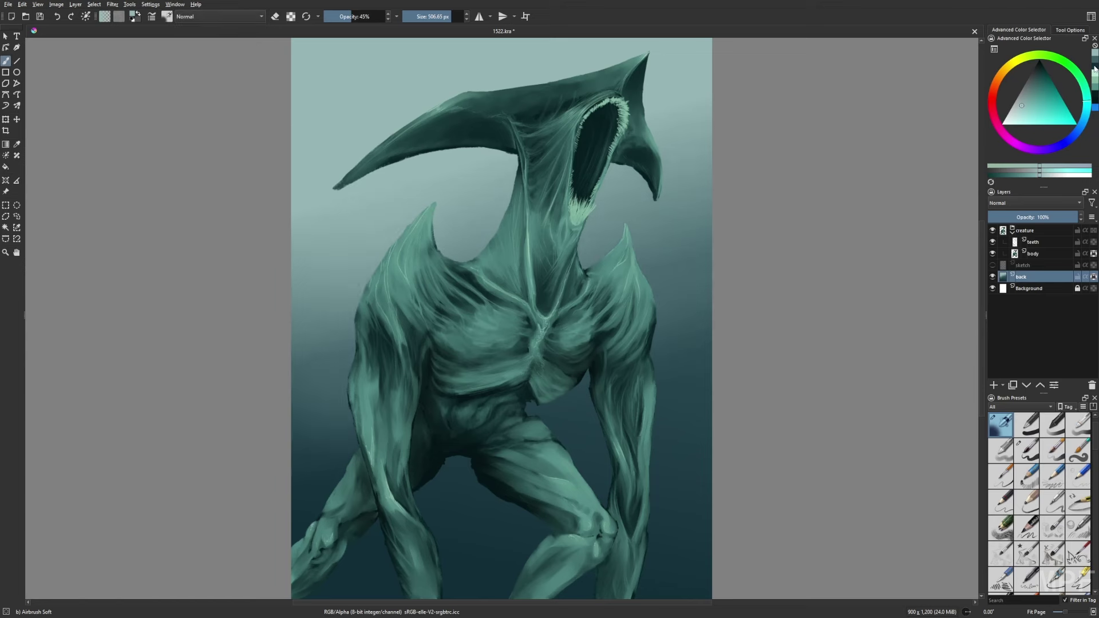
click(1042, 72)
scroll(1039, 503, down, 5)
click(1053, 581)
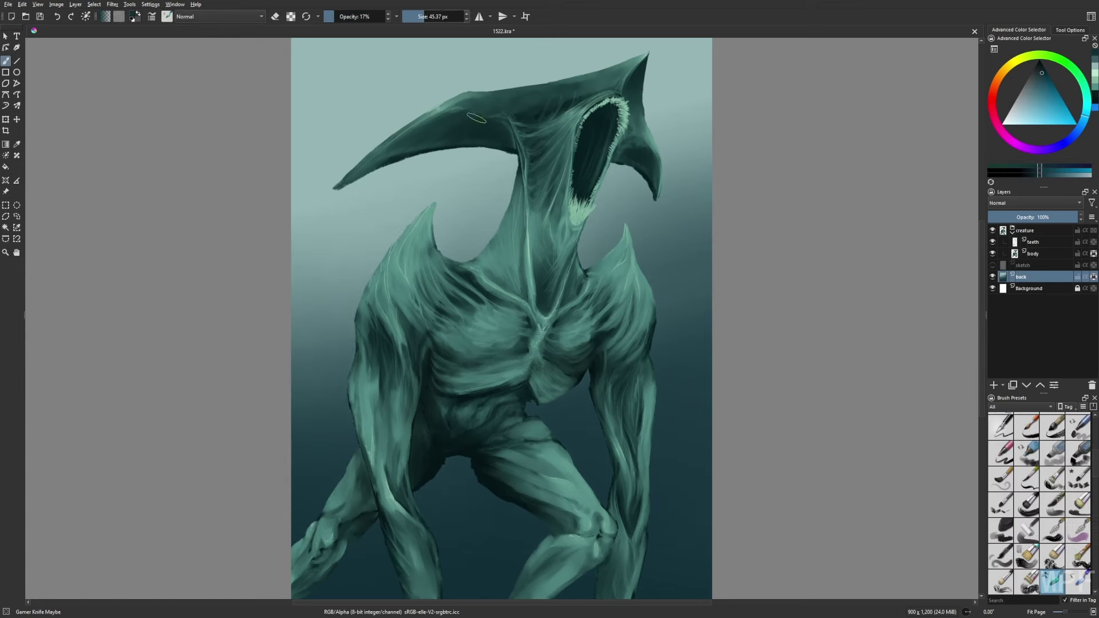
drag(693, 376, 670, 379)
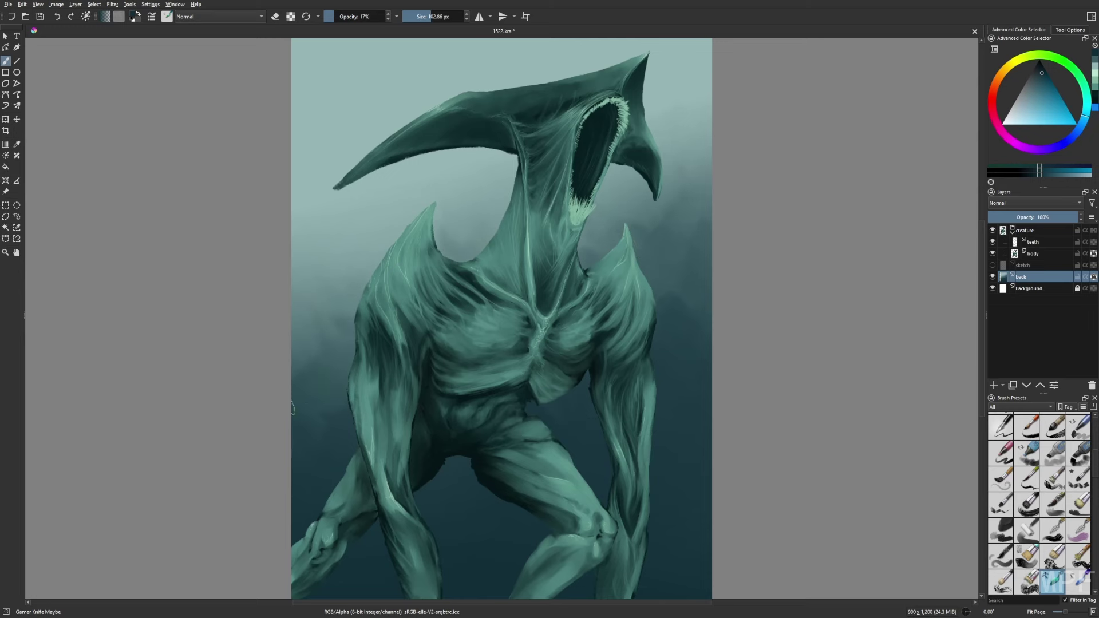
key(m)
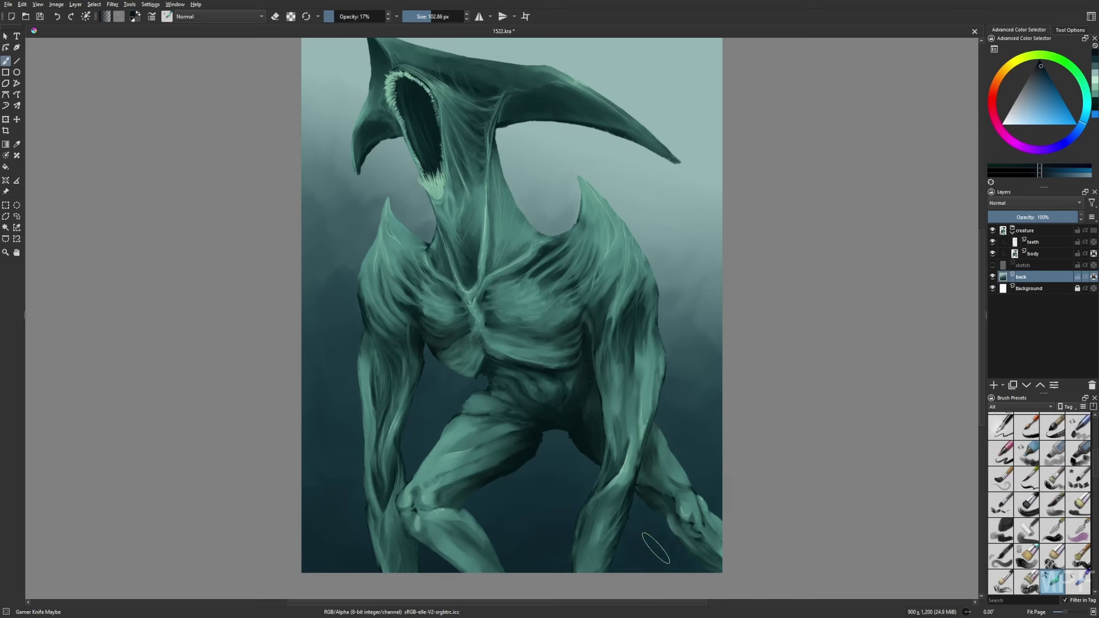
key(m)
click(344, 16)
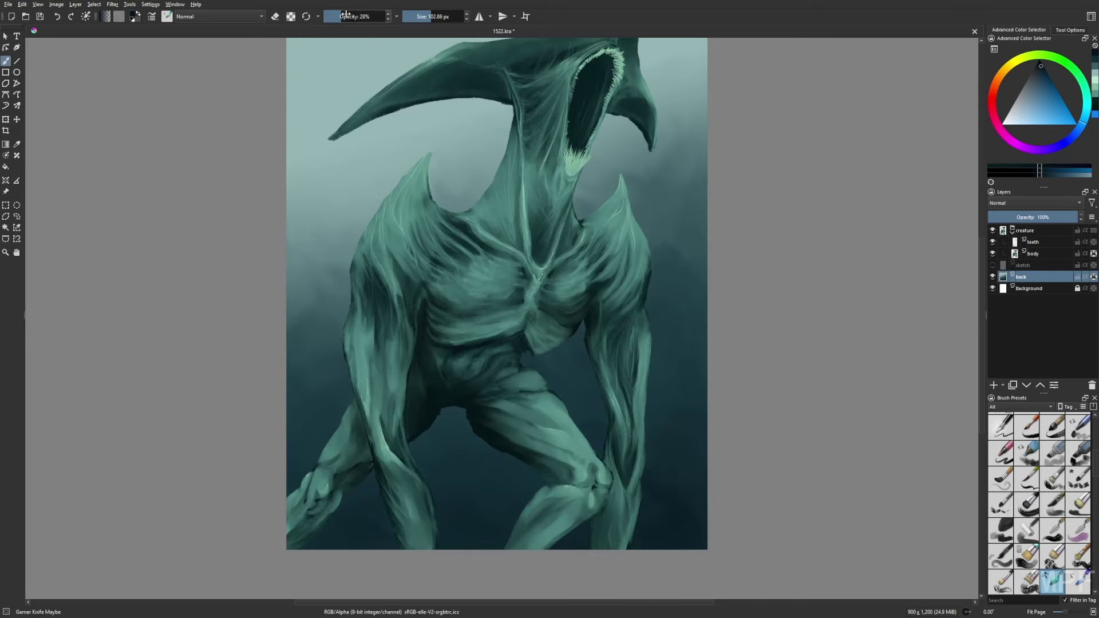
drag(346, 15, 347, 16)
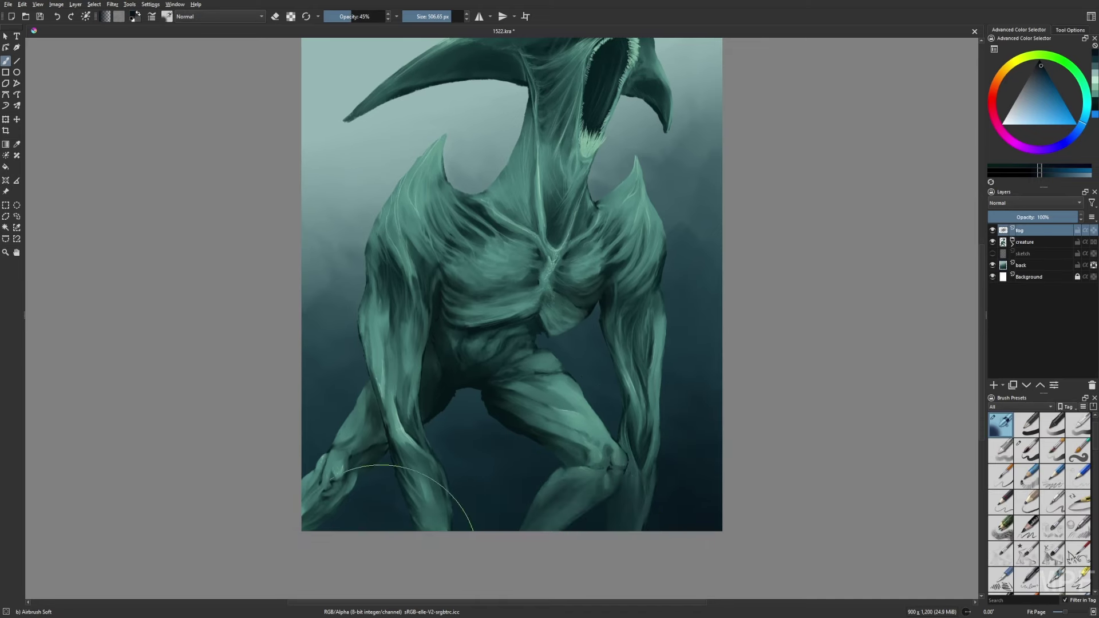
Cover the lower legs and hands with dark blue on a new top layer named "fog", using Airbrush Soft and the 103 px Gamer Knife Maybe.
drag(382, 582, 596, 572)
key(/)
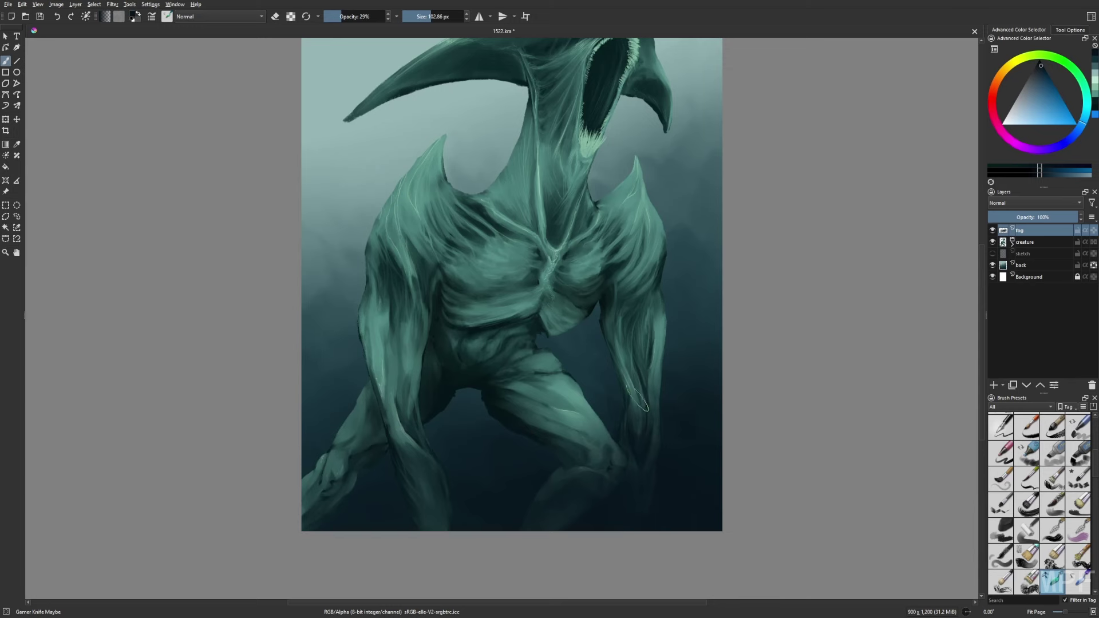
mouse_move(405, 515)
mouse_down()
mouse_move(346, 428)
mouse_move(339, 500)
mouse_move(449, 508)
mouse_up()
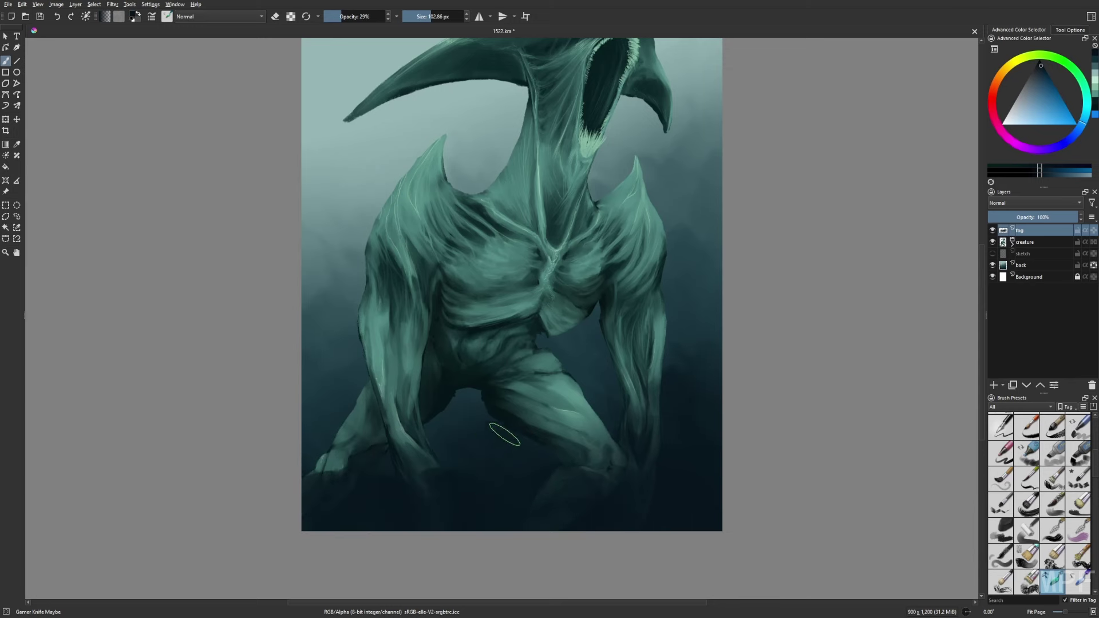
mouse_move(505, 434)
mouse_down()
mouse_move(478, 366)
mouse_move(450, 390)
mouse_move(449, 447)
mouse_up()
Mirror the view and fog over the rear leg, shrinking the brush to about 29 px for the edges by the arm.
key(m)
mouse_move(664, 504)
mouse_down()
mouse_move(648, 430)
mouse_move(667, 341)
mouse_up()
key([)
key([)
key([)
key([)
key([)
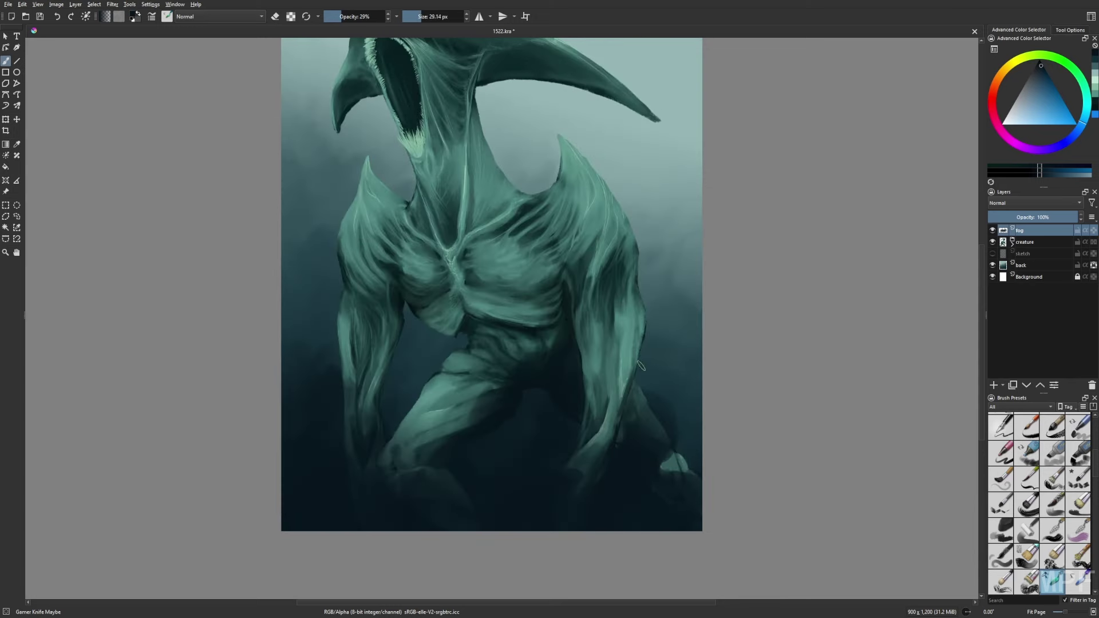
Enlarge the brush to about 94 px and darken the fog around the rear thigh and between the legs.
key(m)
key(])
key(])
key(])
key(])
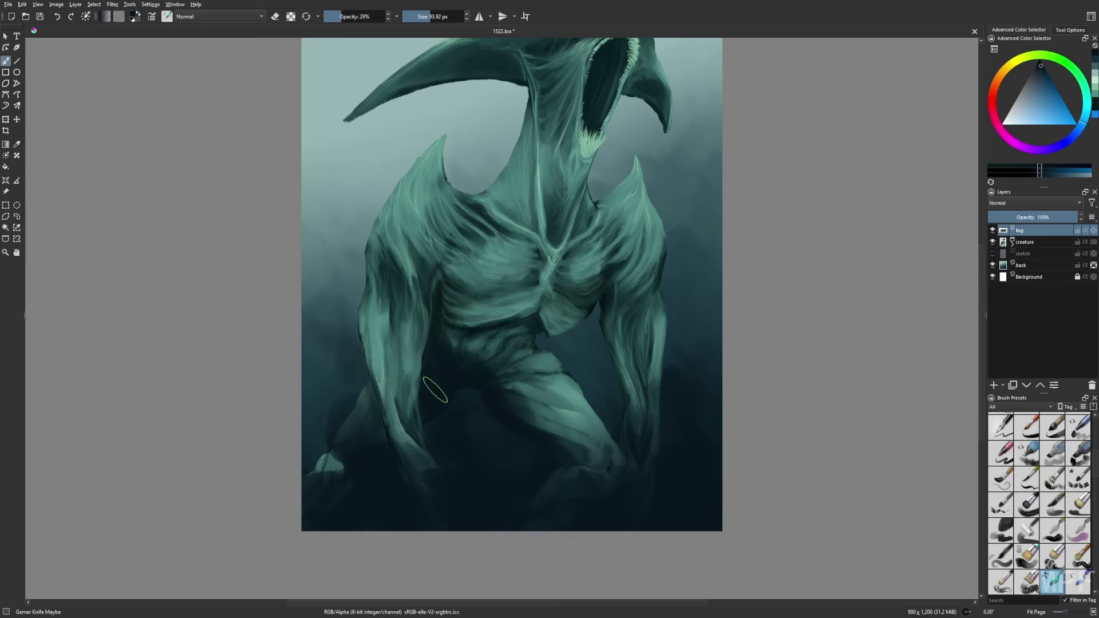
Fade the bright patch on the rear knee into the fog with Airbrush Soft at about 128 px and 45% opacity.
key(2)
key(/)
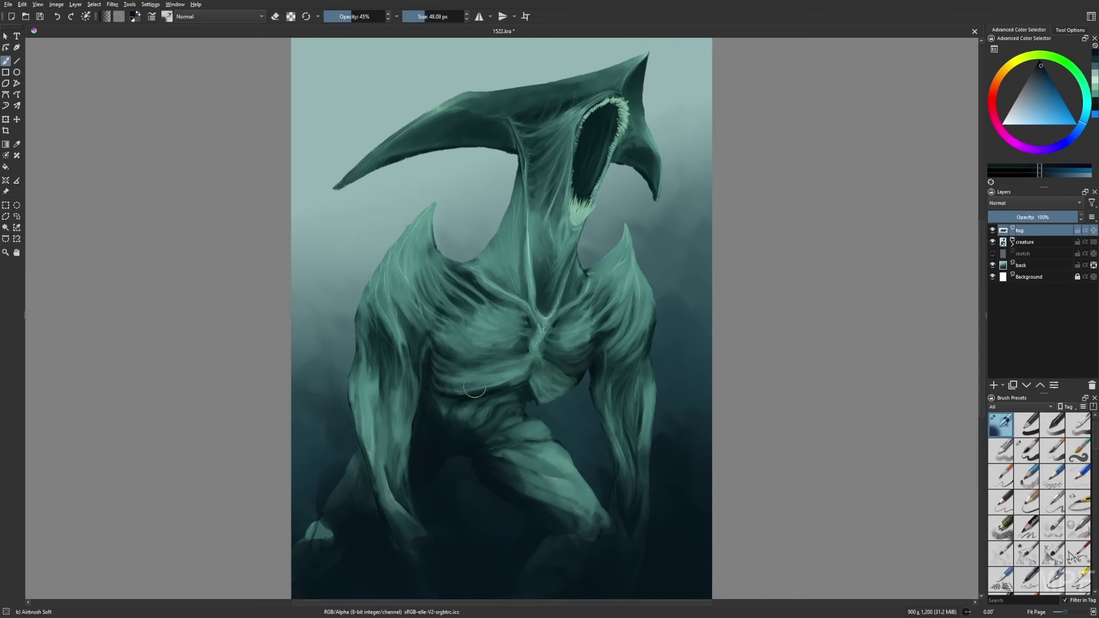
key(])
key(])
key(])
click(315, 532)
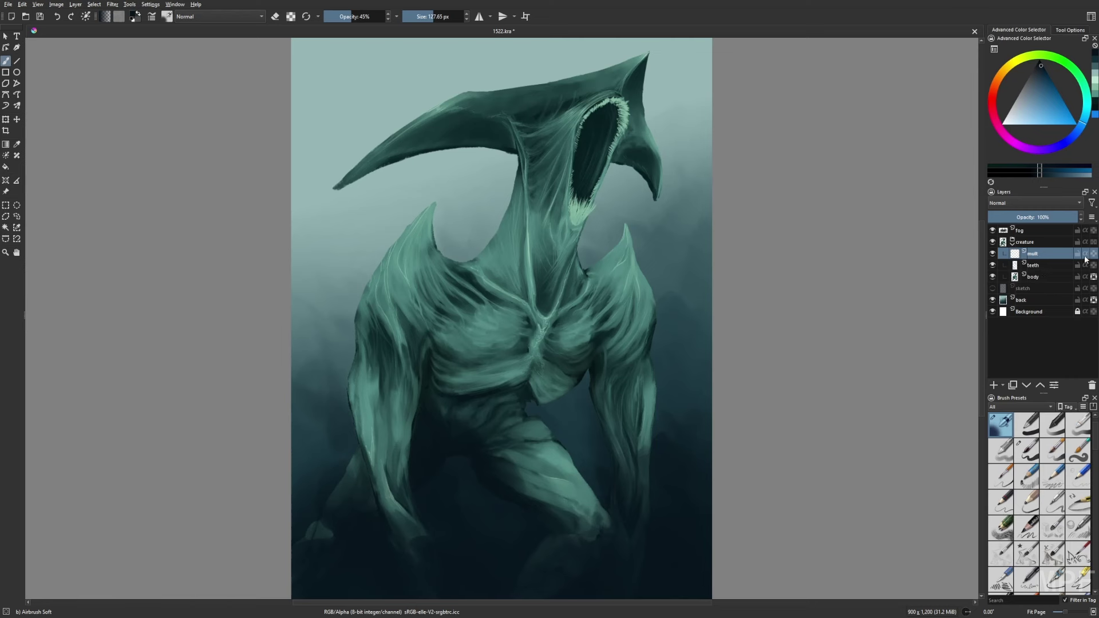
Shade the far arm on the "mult" layer with Gamer Knife Maybe, shrinking the brush to about 24 px.
right_click(689, 399)
click(632, 376)
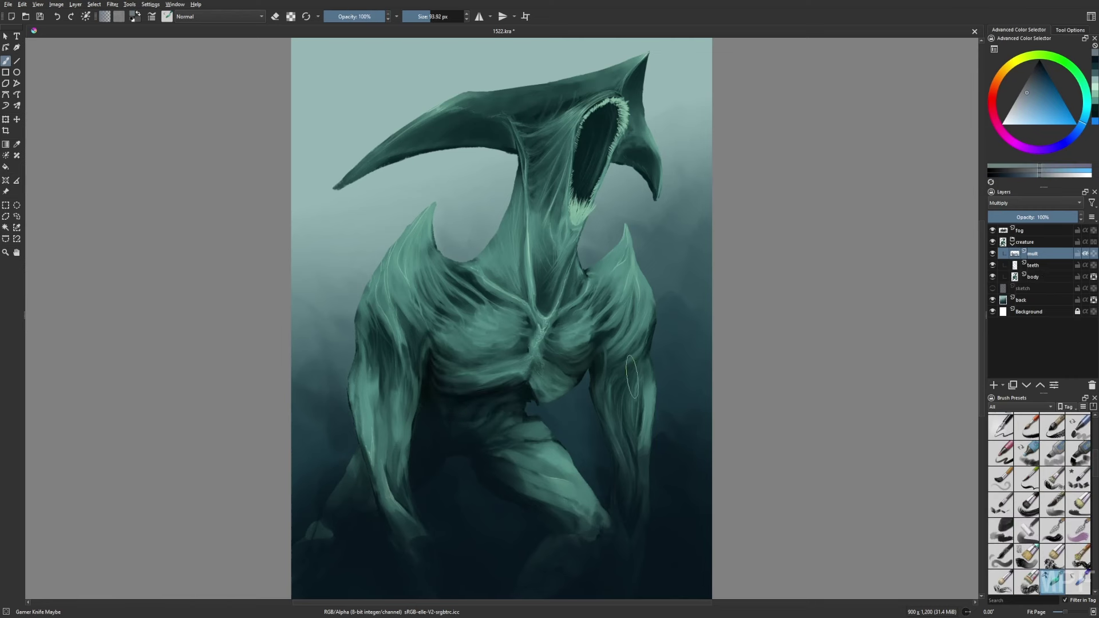
mouse_move(632, 376)
mouse_down()
mouse_move(599, 457)
mouse_move(622, 396)
mouse_move(618, 438)
mouse_up()
key([)
key([)
key([)
key([)
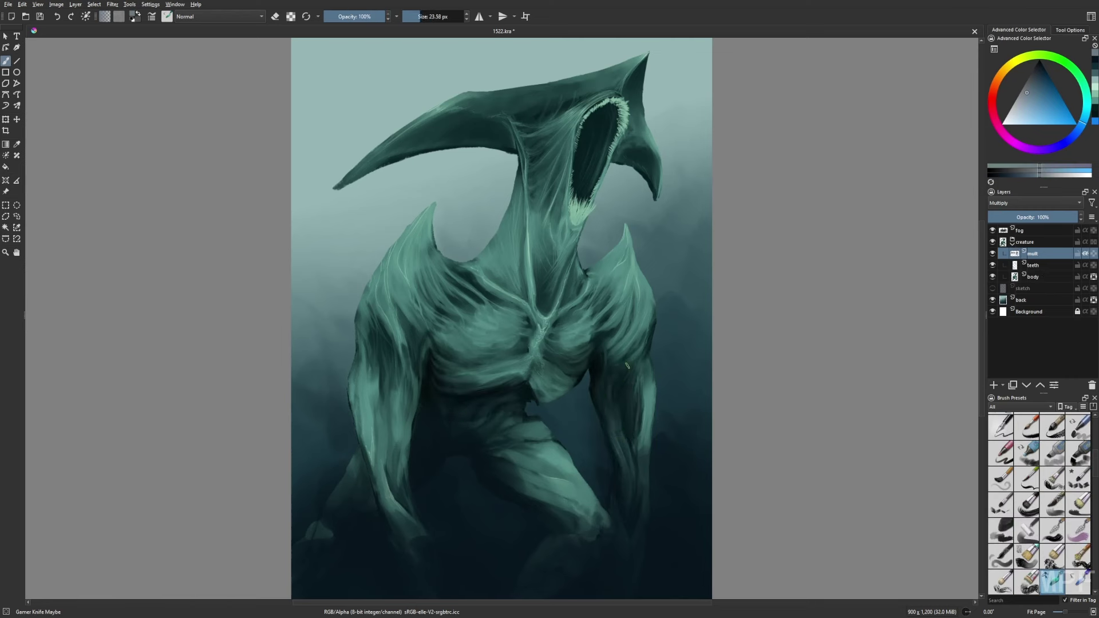
drag(422, 16, 418, 16)
Darken the horn's underside and the neck below the teeth with Gamer Knife Maybe at about 43 px, checking the mirrored view.
key(e)
key(m)
key(e)
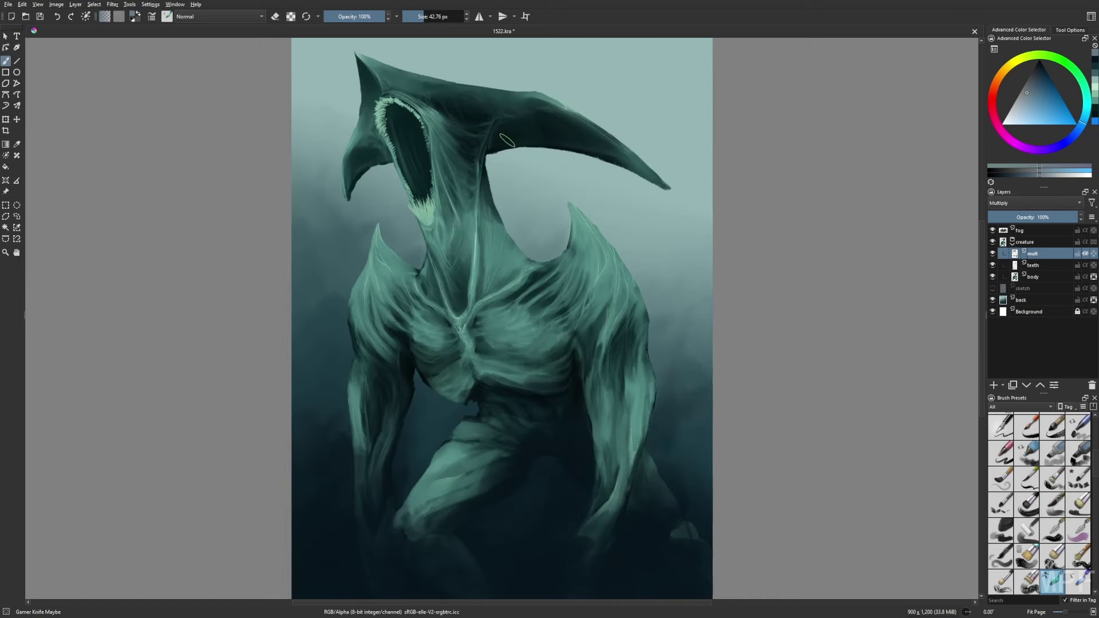
key(m)
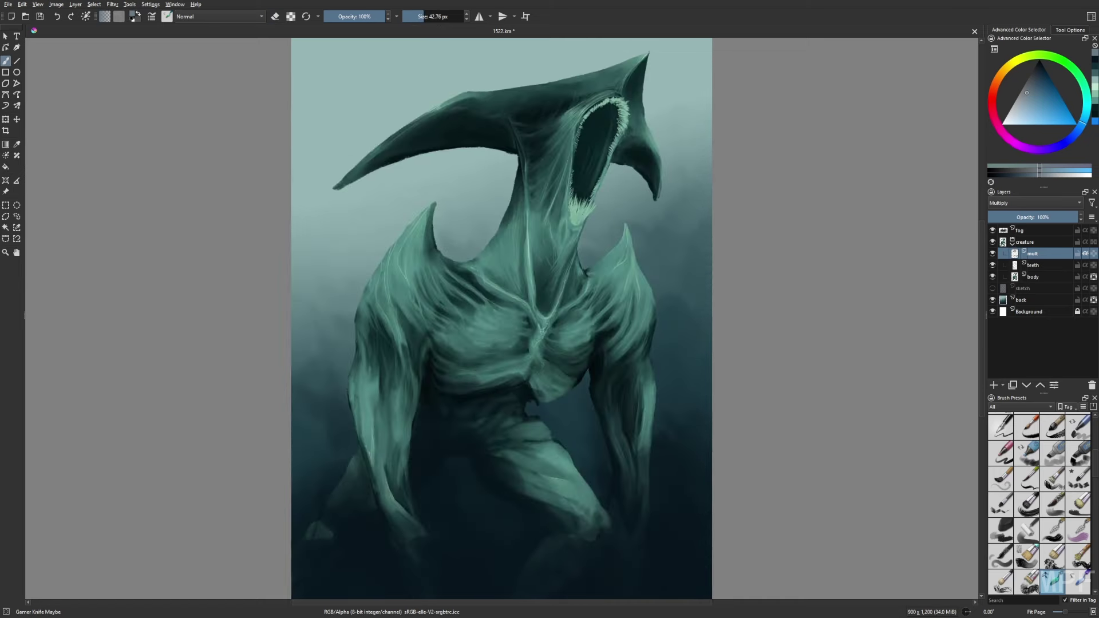
drag(679, 222, 682, 214)
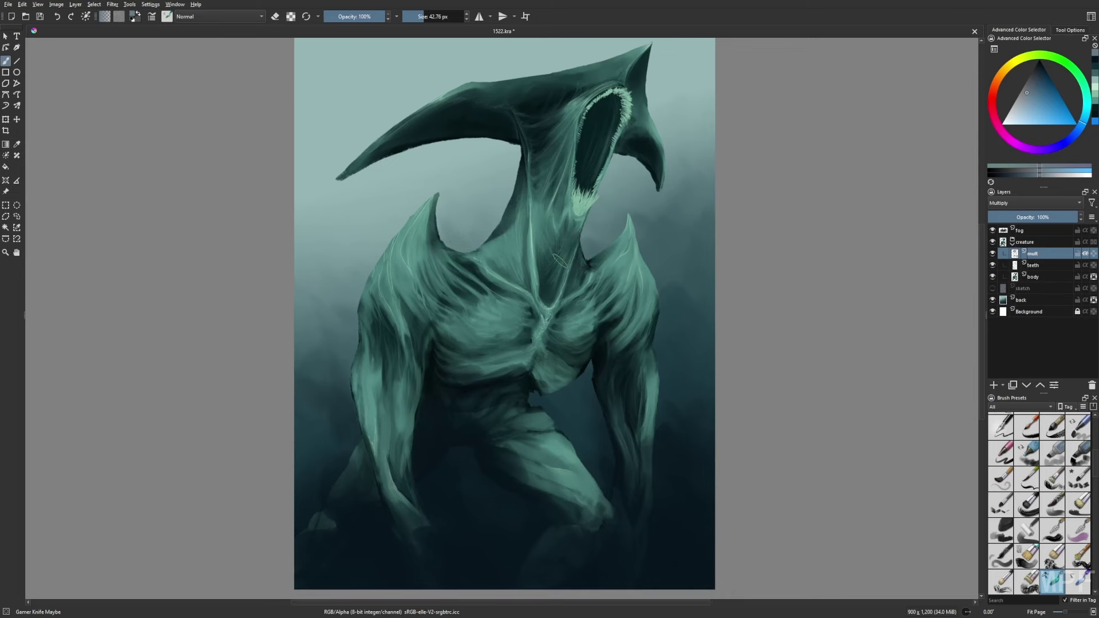
key(m)
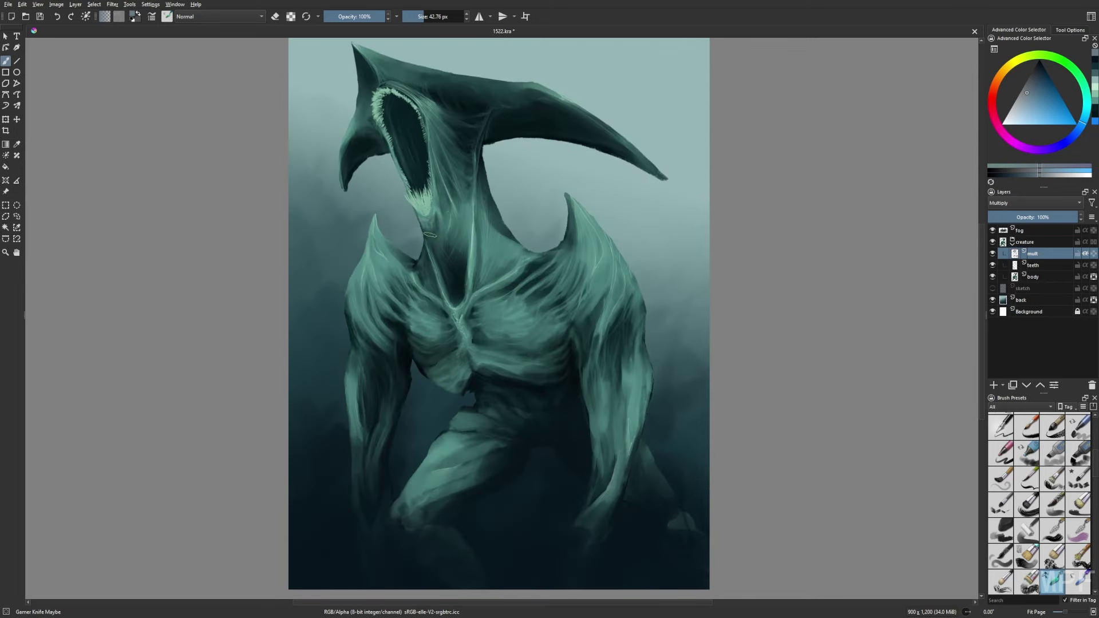
drag(431, 235, 428, 207)
key(e)
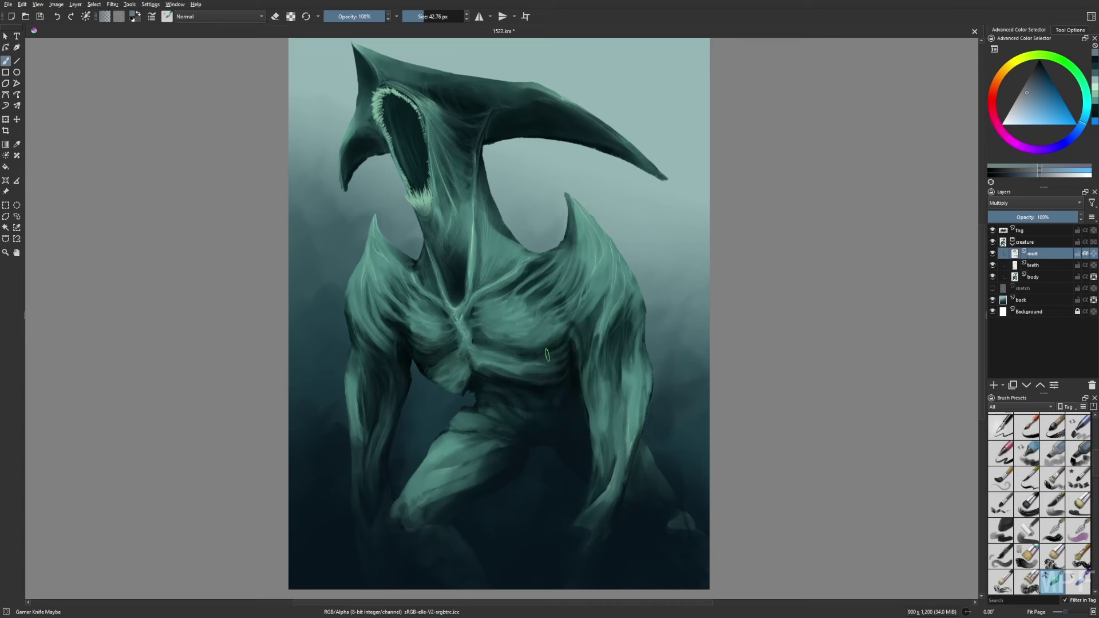
Refine the lower chest shading and darken the near shoulder and upper arm in the mirrored view.
drag(488, 344, 562, 358)
mouse_move(554, 317)
mouse_down()
mouse_move(578, 382)
mouse_move(593, 391)
mouse_move(621, 376)
mouse_up()
key(e)
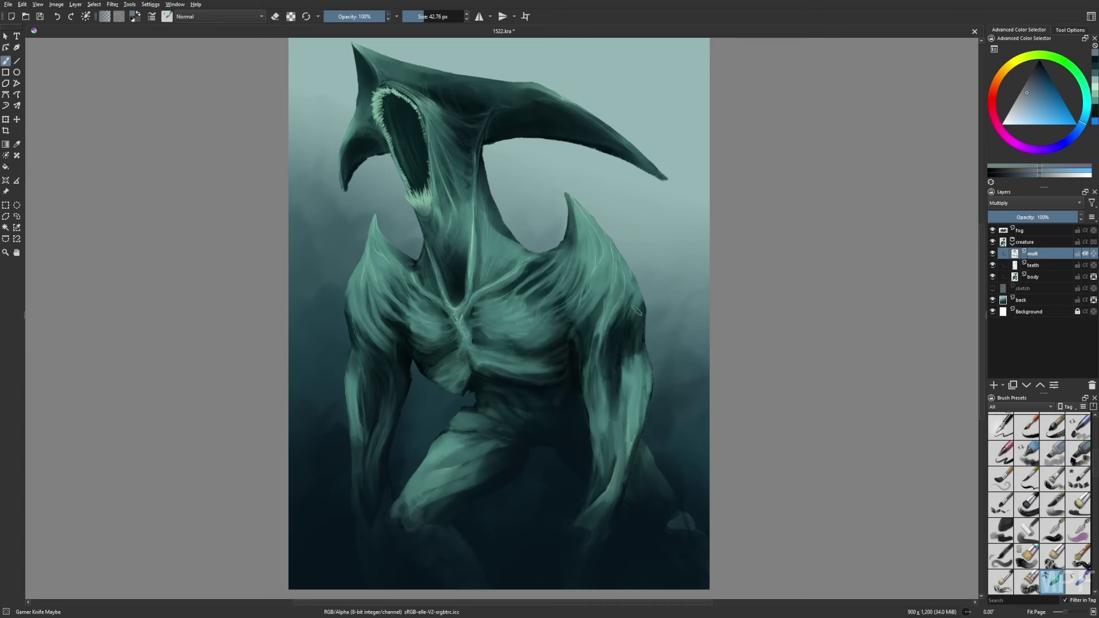
Flip the view back and darken the abdomen and the rear leg behind the near forearm.
key(m)
key(e)
drag(426, 464, 395, 509)
drag(367, 442, 360, 488)
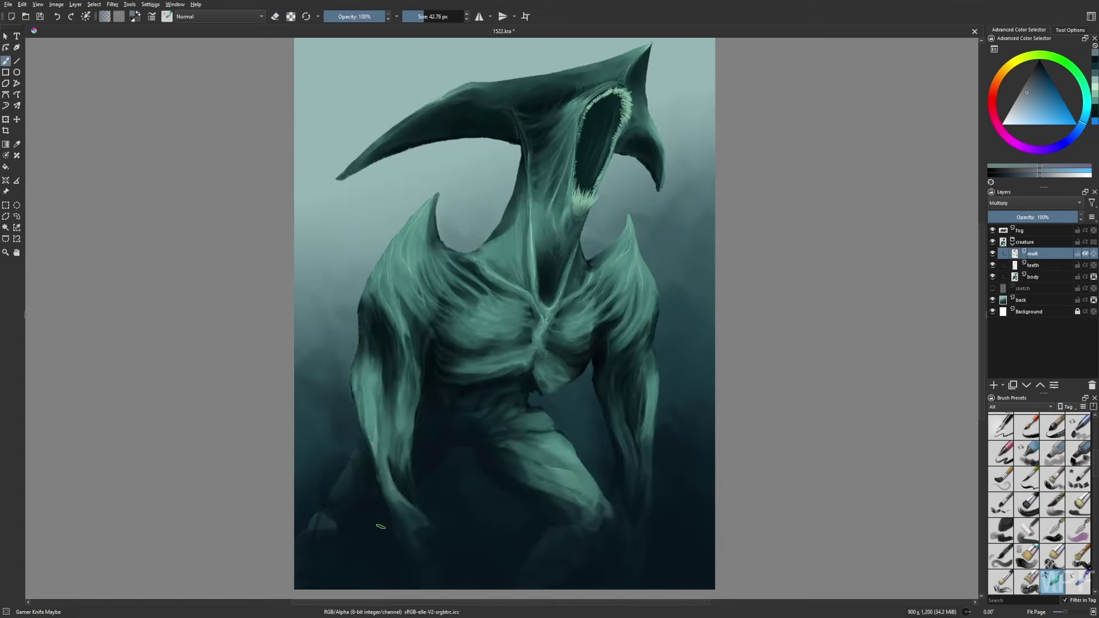
key(m)
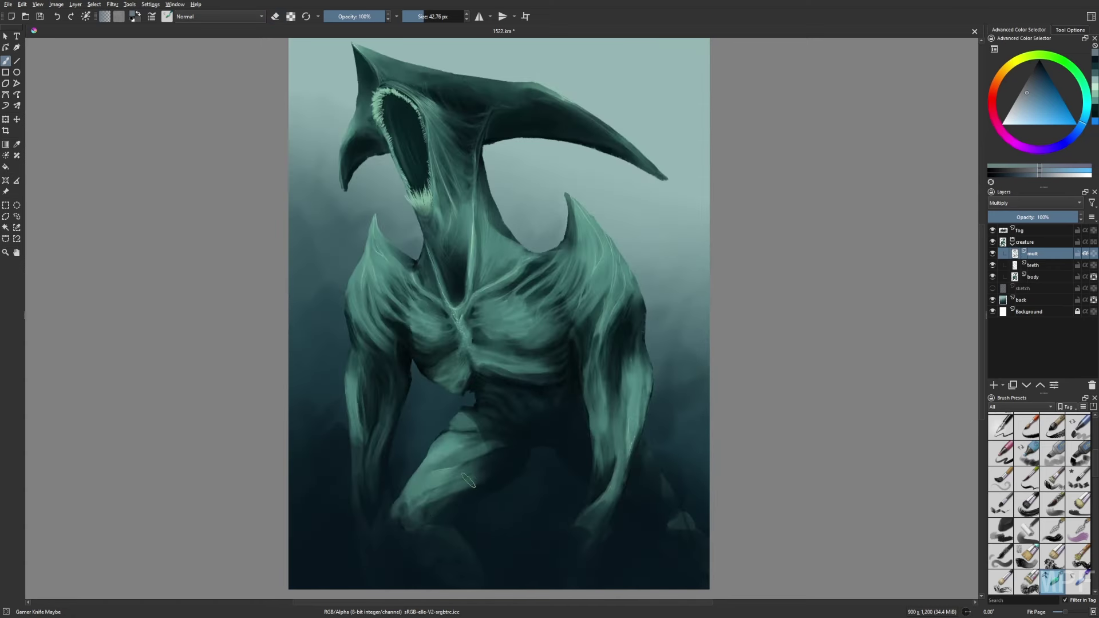
Darken the front thigh's inner edge and the shin below the knee, refining the shading with brush and eraser.
key(m)
scroll(606, 486, down, 1)
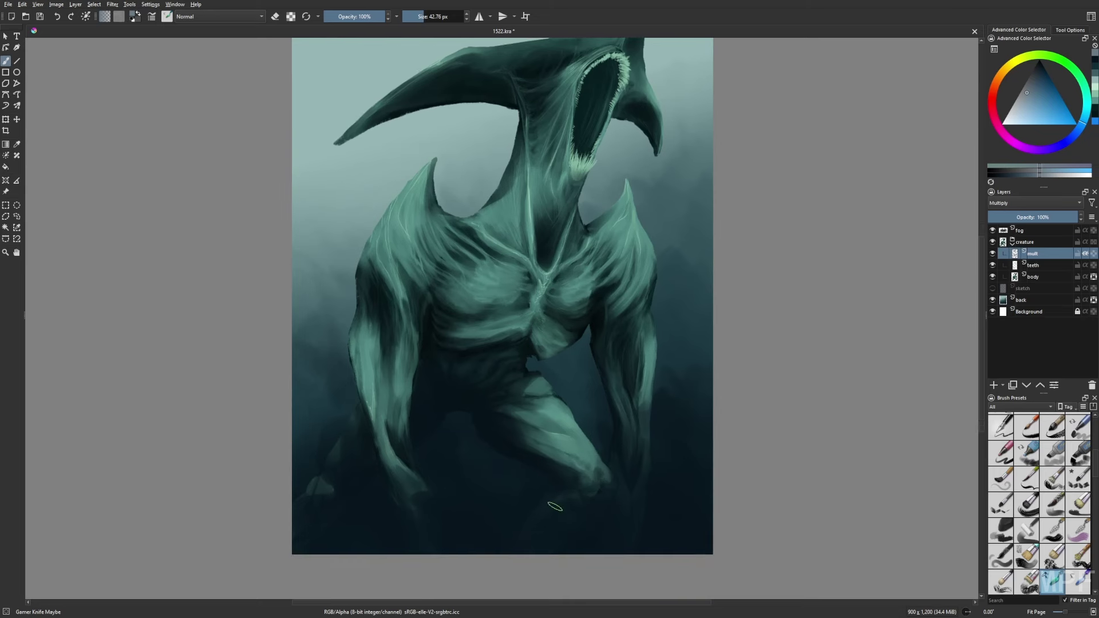
scroll(550, 389, up, 1)
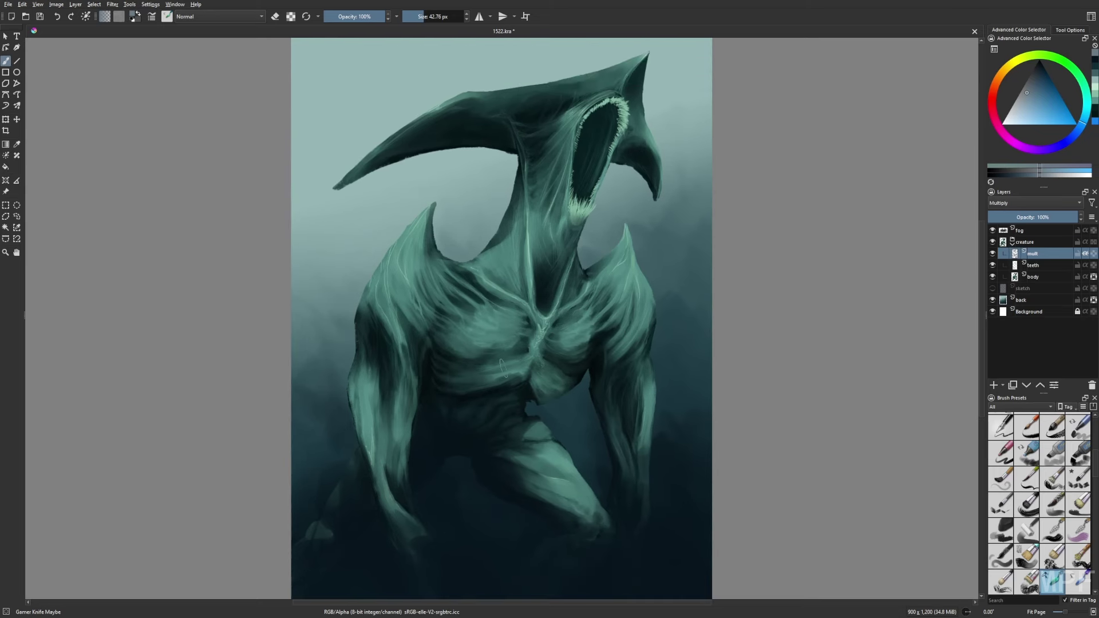
key(e)
key(e)
key(e)
key(e)
Add a Color Dodge layer named "overlay" above "mult" and tint the horns orange with Airbrush Soft at 45% opacity, about 54 px.
key(Insert)
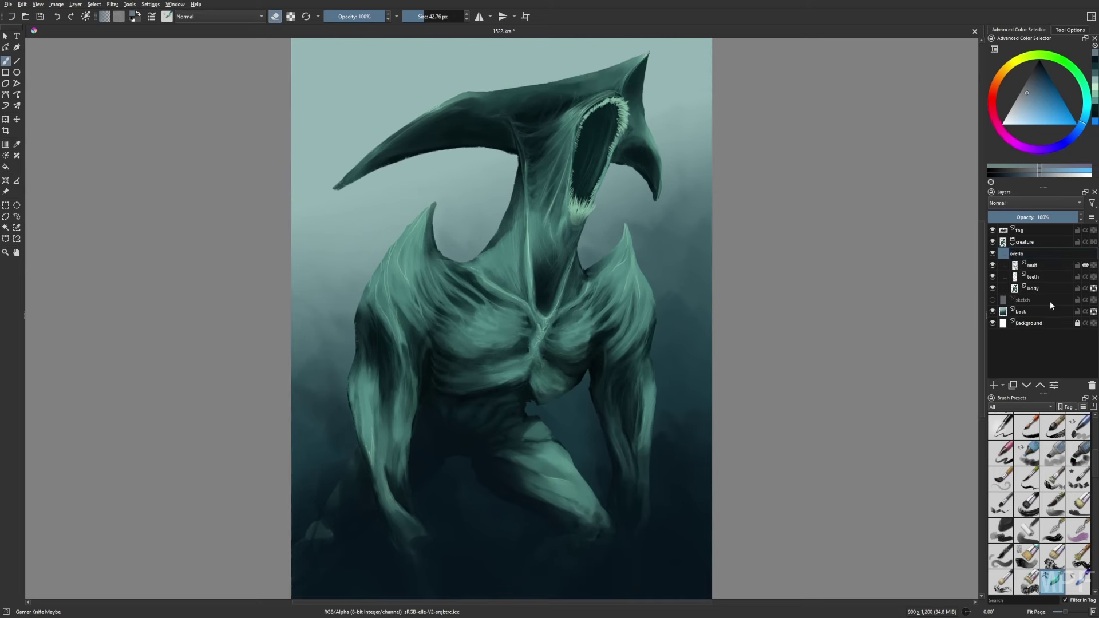
click(1008, 76)
scroll(1034, 203, down, 2)
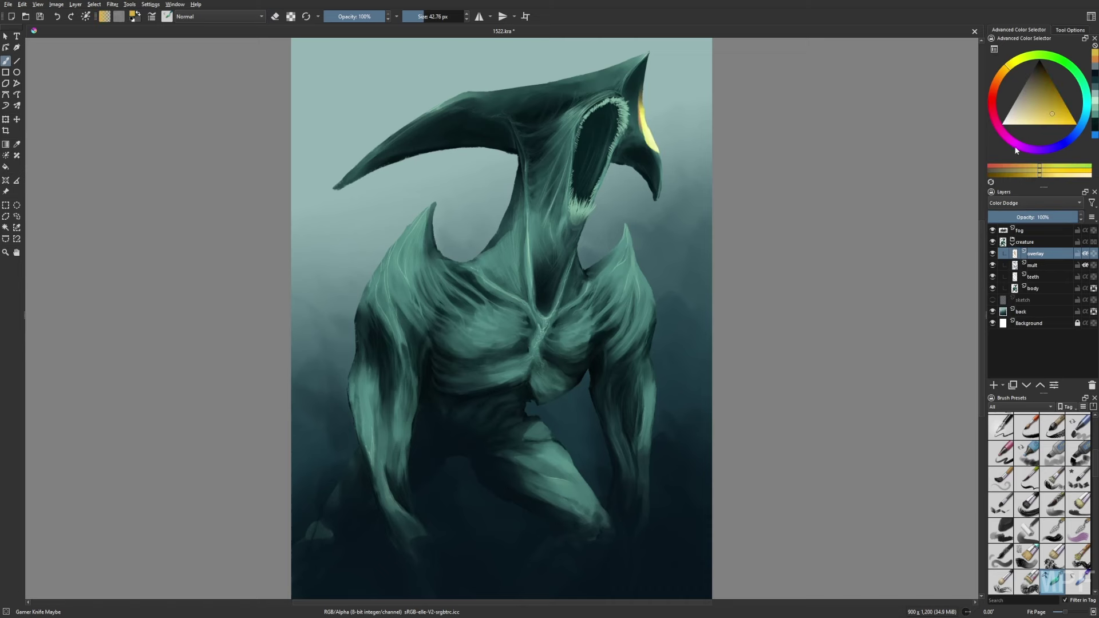
right_click(668, 141)
click(629, 92)
drag(462, 95, 346, 178)
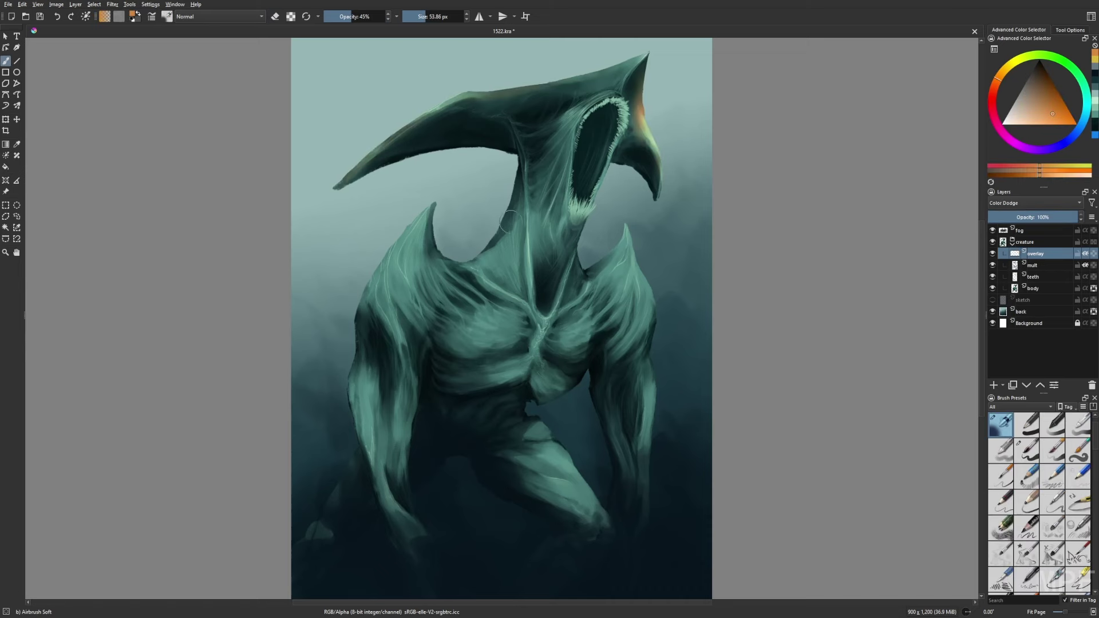
Mirror the view and add warm light to the far shoulder with Gamer Knife Maybe at about 20 px and reduced opacity.
key(/)
key(m)
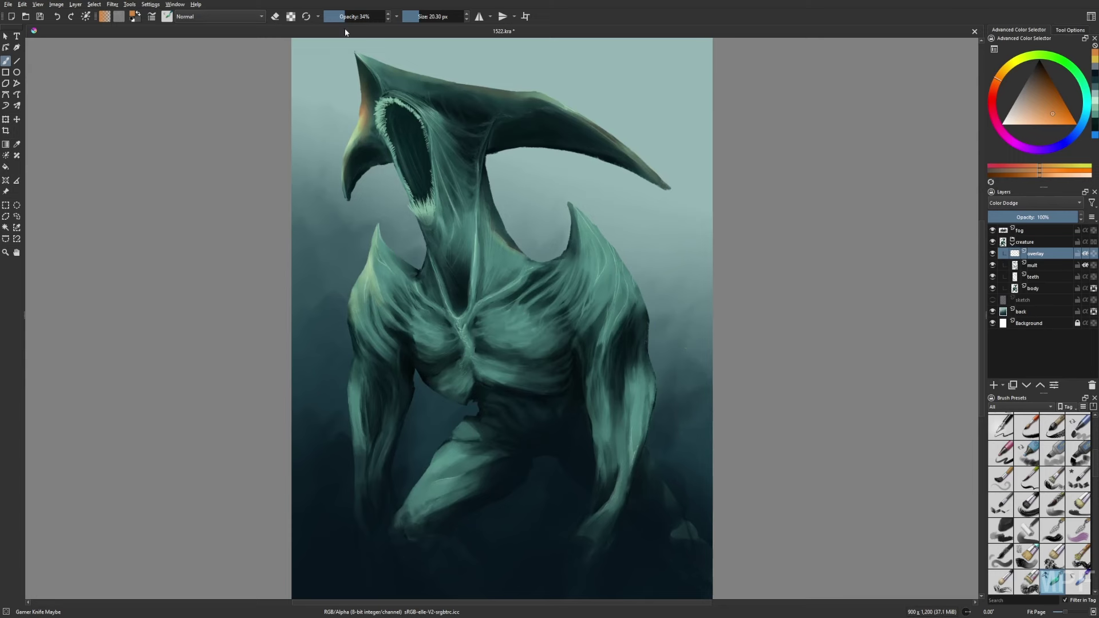
drag(366, 259, 440, 276)
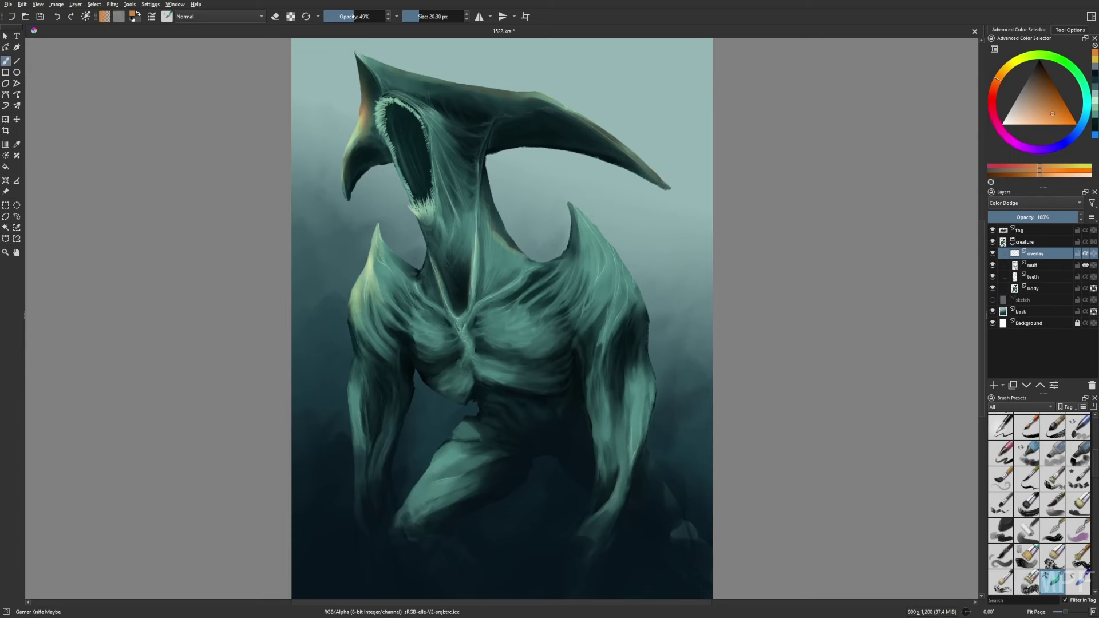
Brighten the head's pointed tip and the base of the neck with Airbrush Soft at 45% opacity, about 54 px.
right_click(493, 315)
click(470, 269)
key(m)
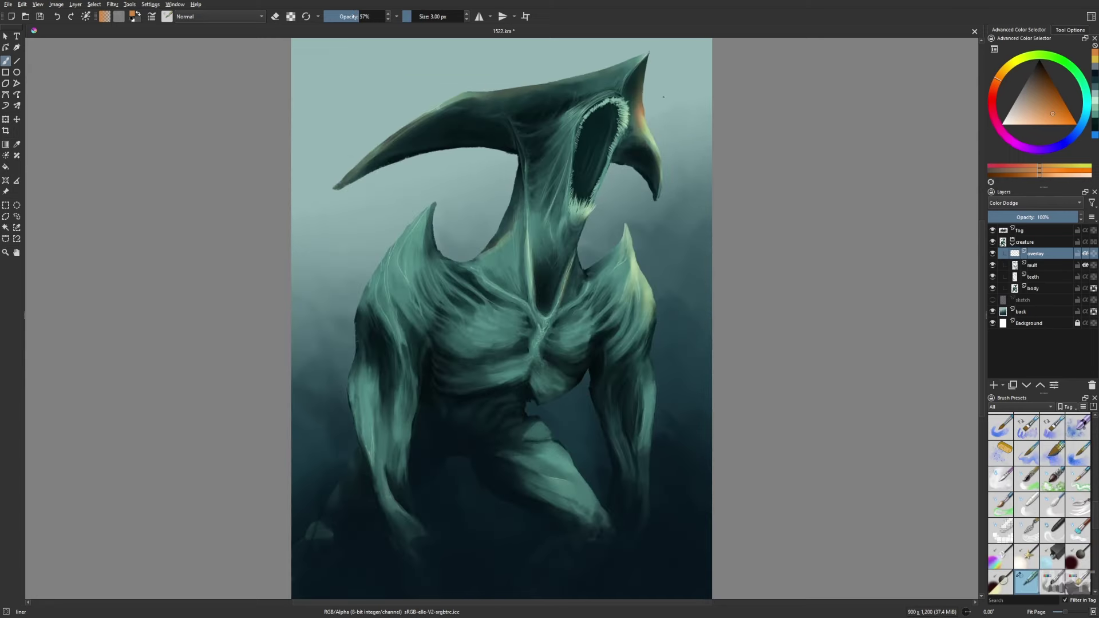
key(slash)
key(e)
key(m)
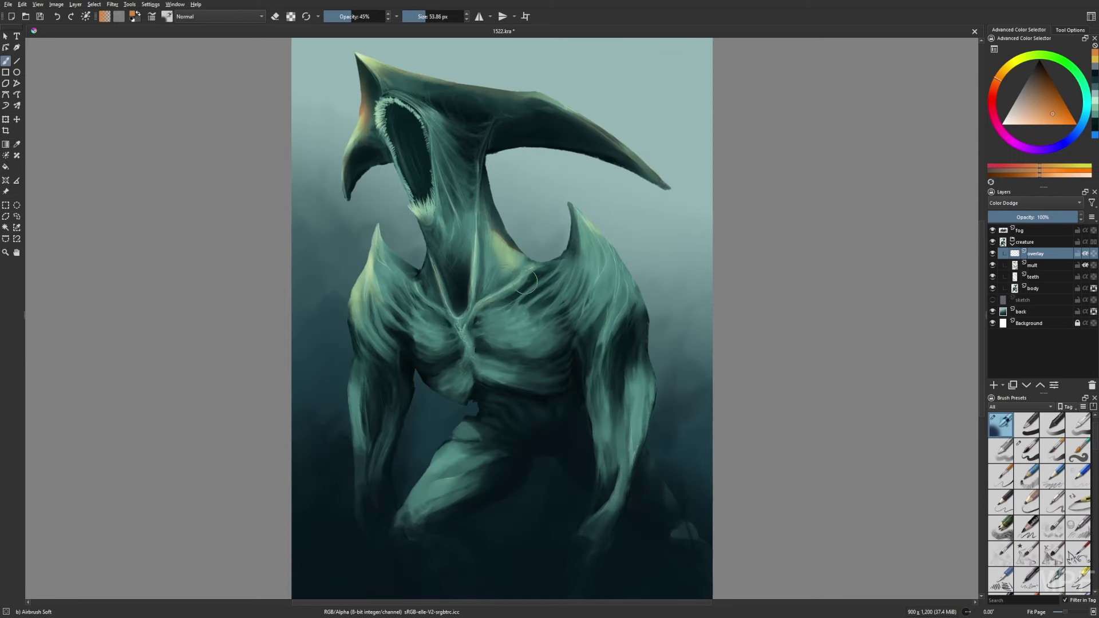
Glaze warm light over the near shoulder and its spike with Gamer Knife Maybe at 27% opacity, about 31 px.
key(i)
key(i)
key(bracketright)
key(bracketright)
key(bracketright)
key(bracketright)
key(m)
key(e)
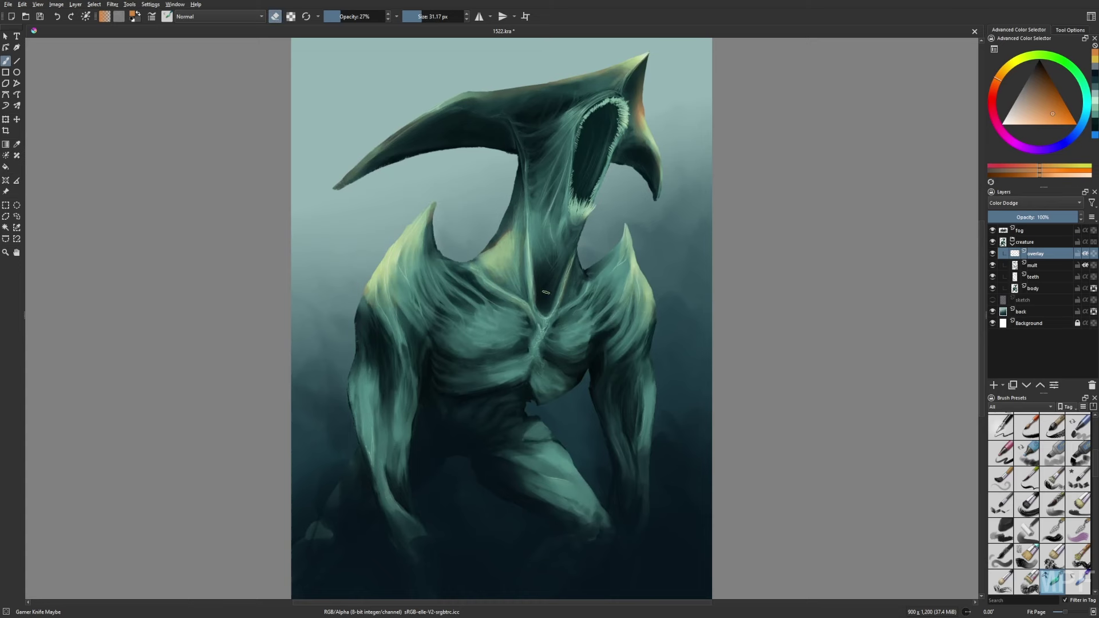
Add thin warm highlights to the near forearm with Gamer Knife Maybe at 70% opacity, about 13 px.
key(o)
key(o)
key(o)
key(o)
key(bracketleft)
key(bracketleft)
key(bracketleft)
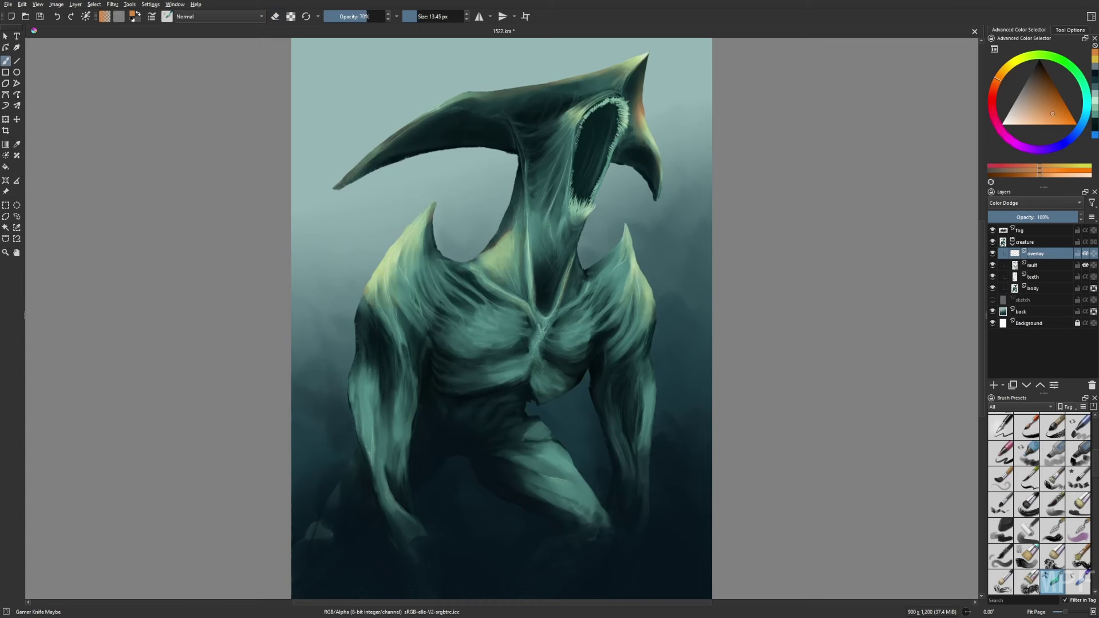
scroll(503, 319, down, 1)
key(minus)
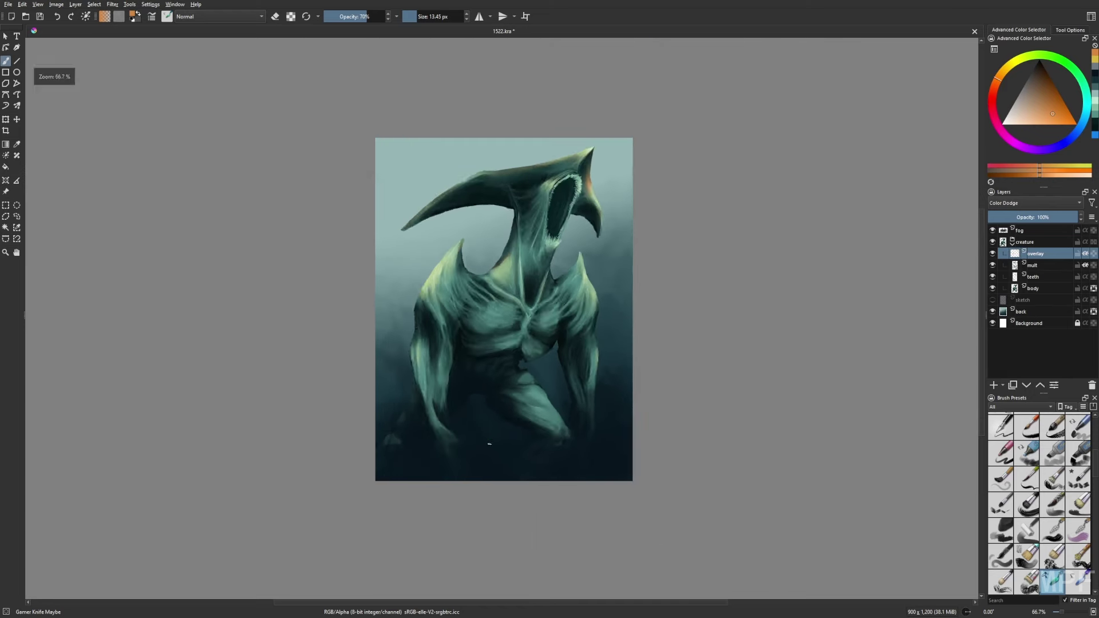
Erase the orange glow from the small horn with Airbrush Soft and lower the brush opacity to 19%.
key(slash)
key(e)
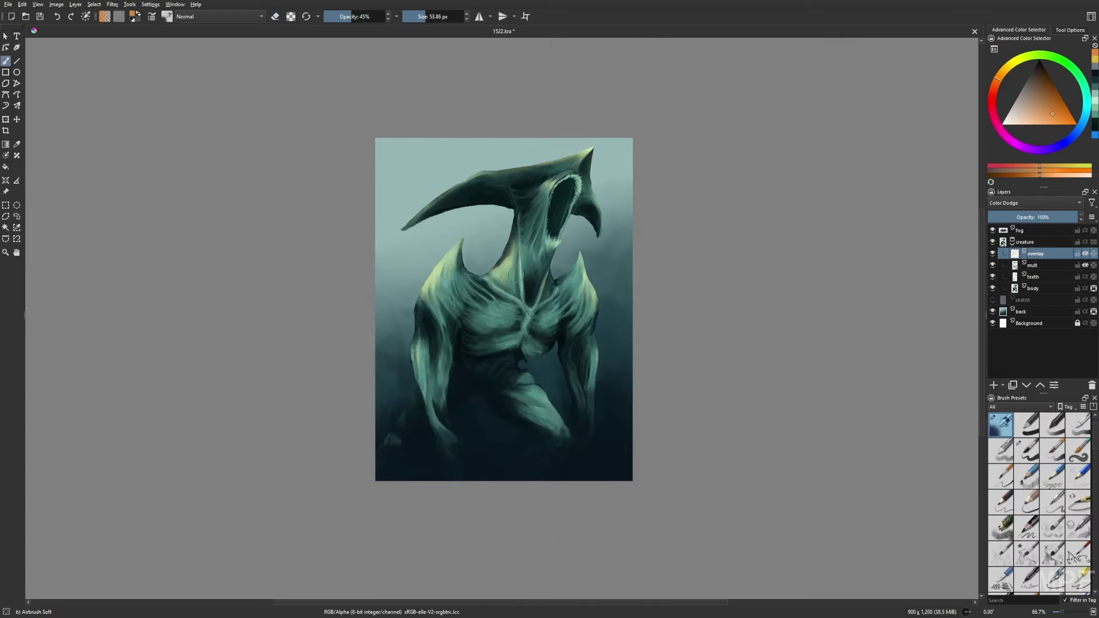
key(i)
key(i)
key(i)
key(m)
right_click(487, 246)
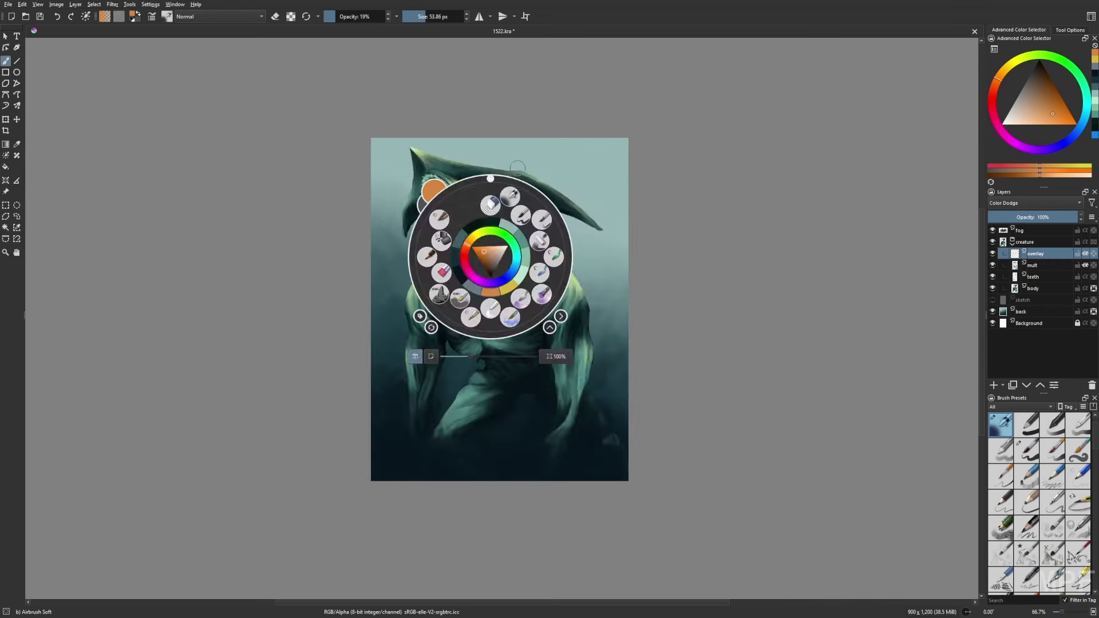
Paint faint orange streaks down the neck with Gamer Knife Maybe at 16% opacity, about 13 px.
key(e)
key(m)
key(slash)
key(i)
key(i)
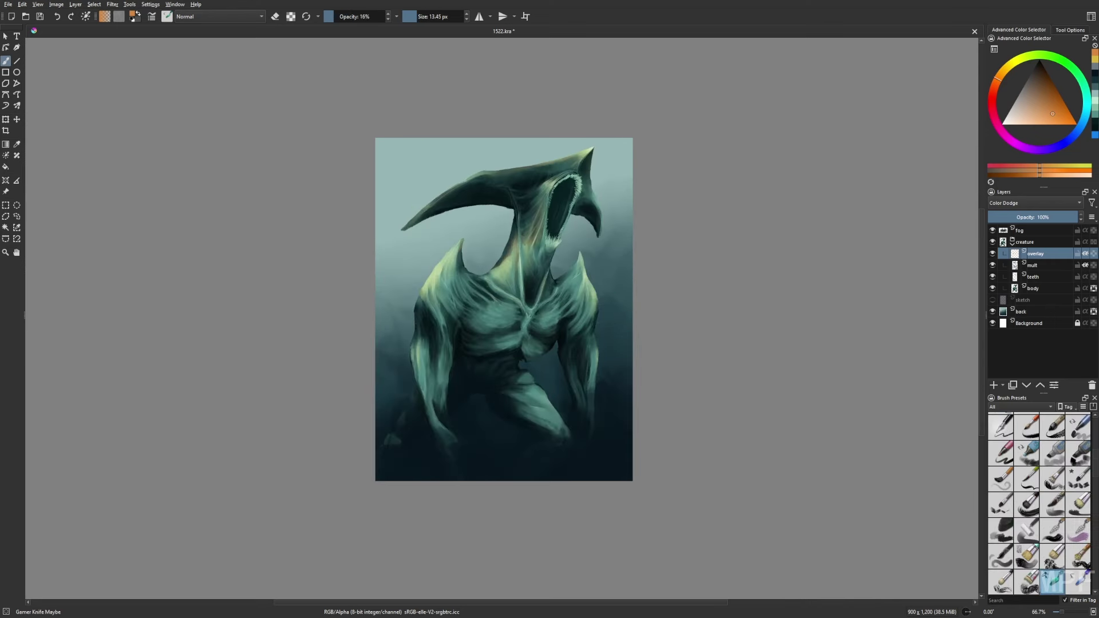
Erase the yellow light from the far shoulder with Eraser Circle at about 36 px.
key(slash)
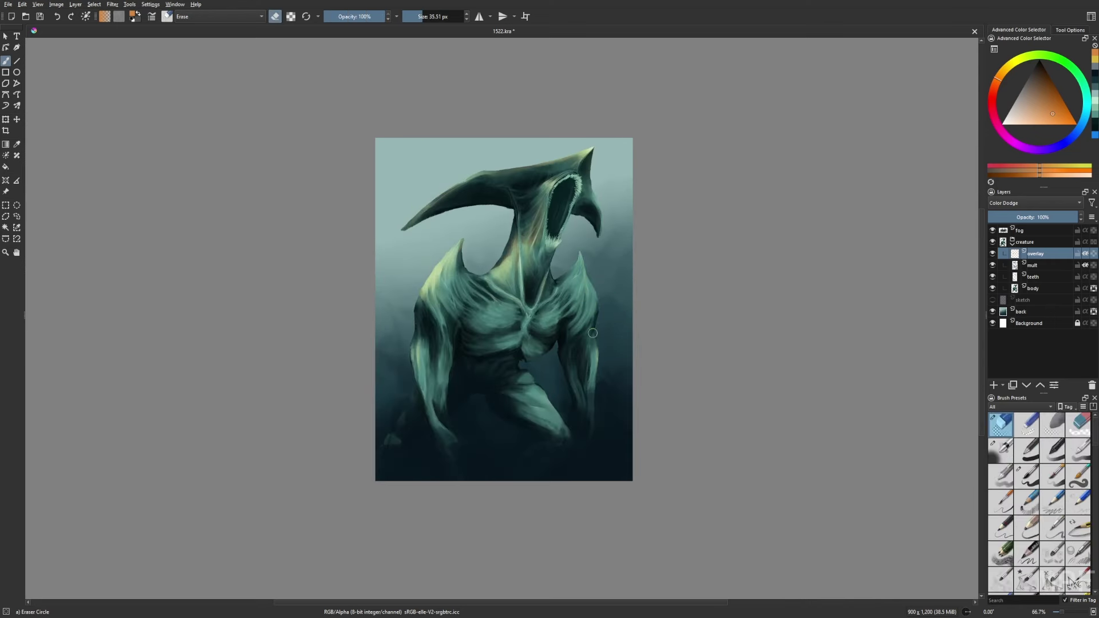
key(slash)
scroll(504, 297, up, 2)
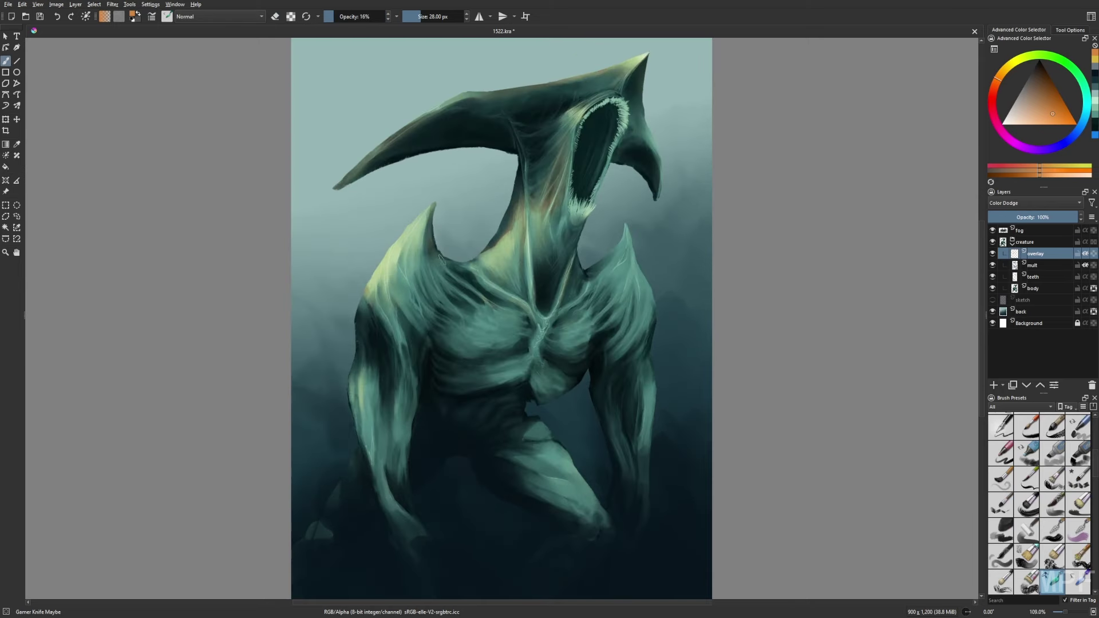
Darken the far shoulder spike on the "mult" layer with Gamer Knife Maybe at 55% opacity, about 43 px.
key(Page_Down)
mouse_move(435, 310)
mouse_down()
mouse_move(458, 269)
mouse_move(478, 268)
mouse_move(452, 261)
mouse_up()
mouse_move(627, 229)
mouse_down()
mouse_move(602, 289)
mouse_move(619, 329)
mouse_move(581, 344)
mouse_up()
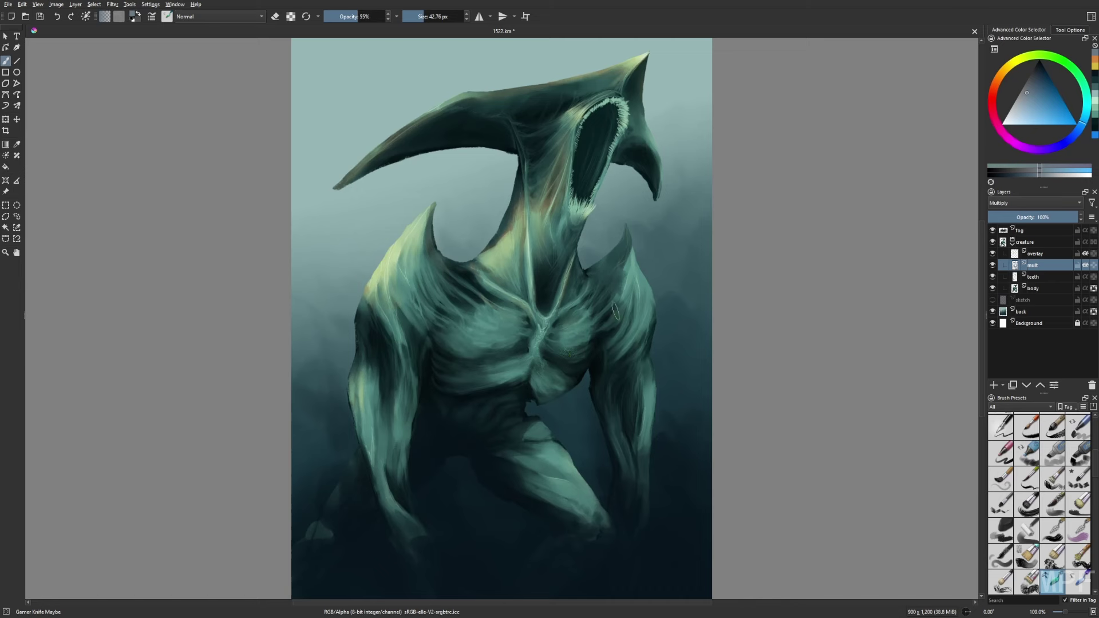
right_click(679, 301)
click(615, 275)
drag(615, 275, 633, 349)
Cast a soft shadow over the far shoulder, arm and front thigh with Airbrush Soft at 45% opacity, about 196 px.
right_click(676, 290)
click(729, 351)
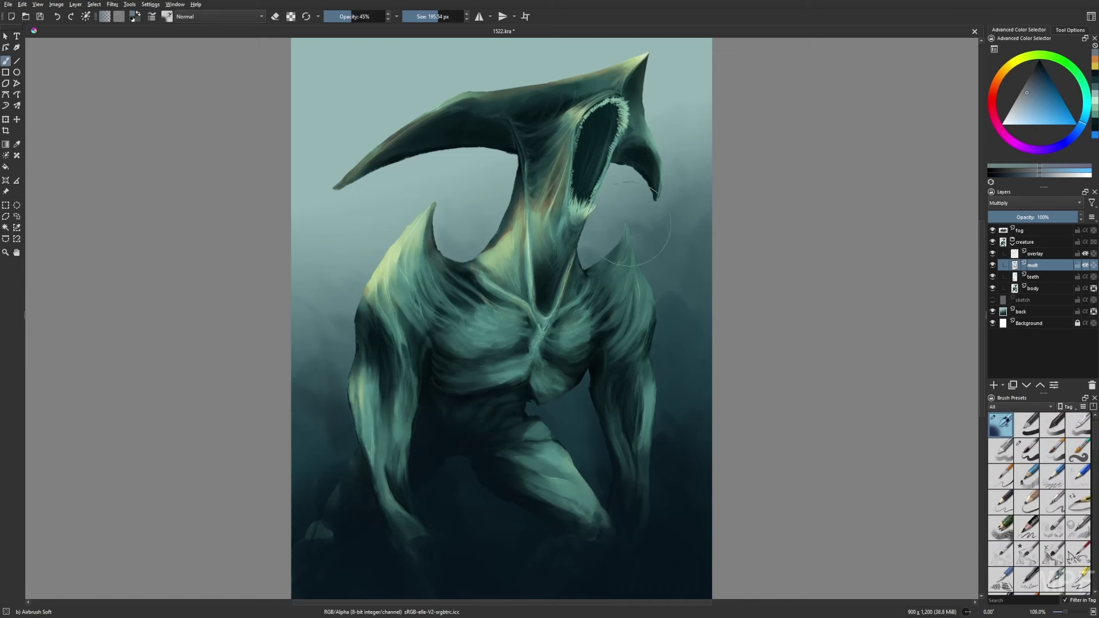
mouse_move(627, 246)
mouse_down()
mouse_move(651, 394)
mouse_move(582, 516)
mouse_move(549, 533)
mouse_up()
key(m)
drag(441, 521, 435, 504)
Erase the shadow from the far shoulder spike with Gamer Knife Maybe at 55% opacity, about 43 px.
right_click(569, 422)
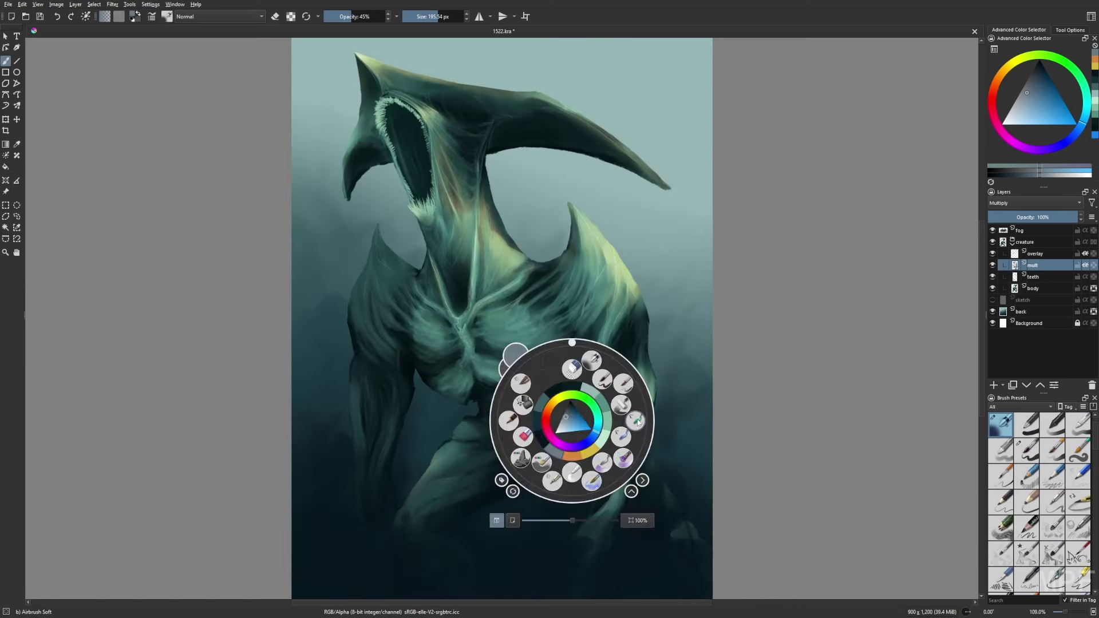
click(623, 483)
mouse_move(377, 226)
mouse_down()
mouse_move(395, 268)
mouse_move(413, 269)
mouse_up()
key(m)
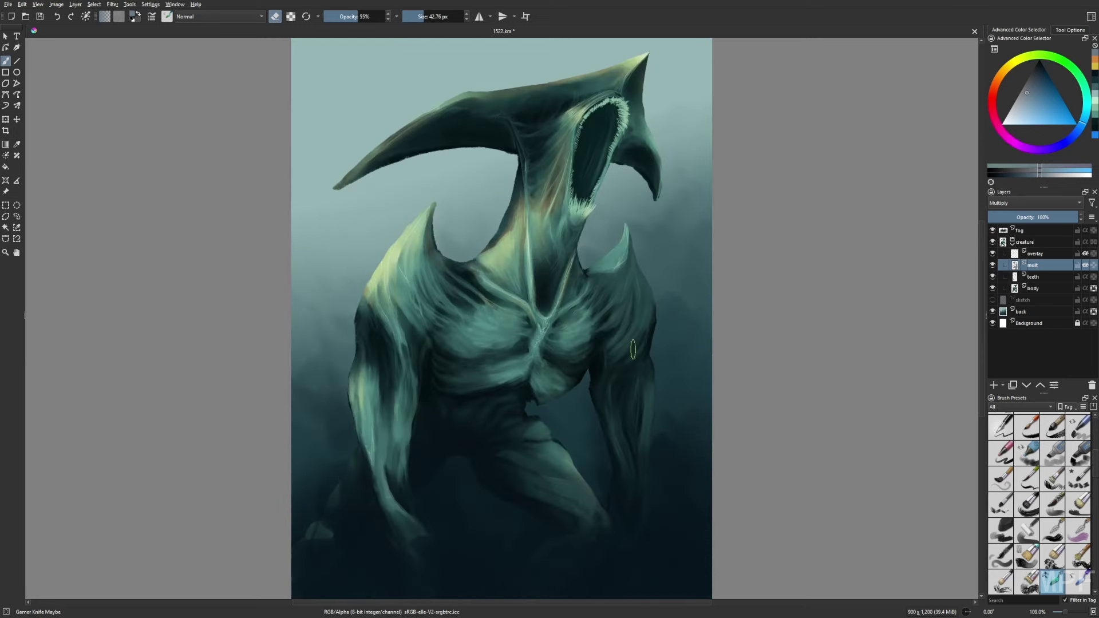
Rename the "overlay" layer "dodge" and add a warm highlight to the far shoulder spike with Gamer Knife Maybe.
key(Page_Up)
key(e)
right_click(701, 300)
click(723, 276)
mouse_move(625, 232)
mouse_down()
mouse_move(610, 257)
mouse_move(624, 266)
mouse_up()
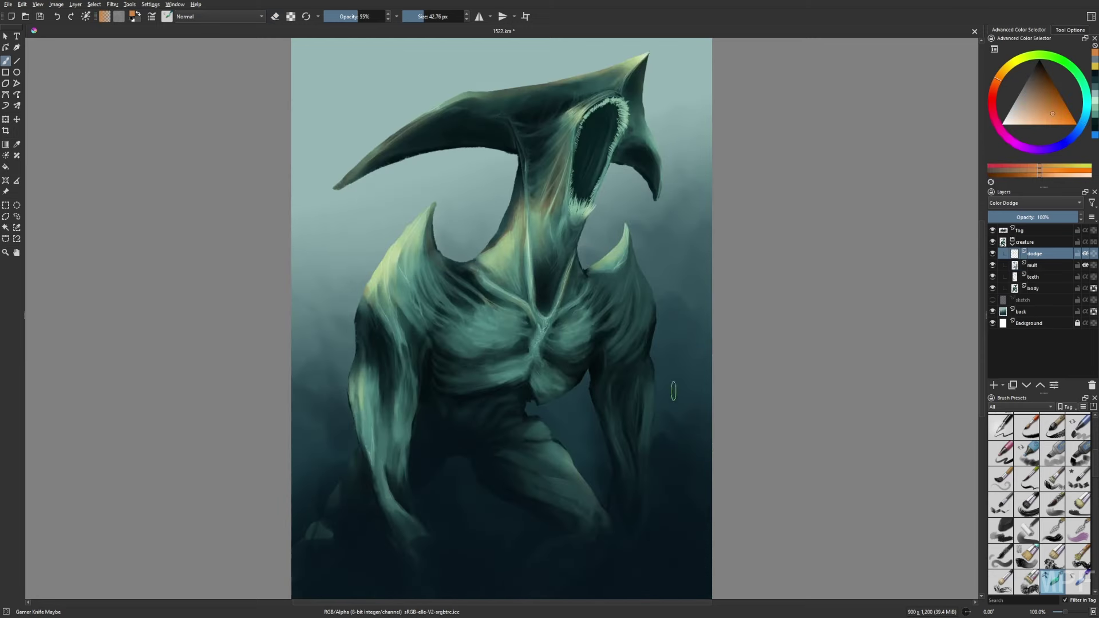
Soften the "fog" layer around the lower legs with Blender Basic and add dark WaterC Special Splats at 38% opacity, about 63 px.
key(Page_Up)
key(Page_Up)
right_click(693, 380)
click(641, 435)
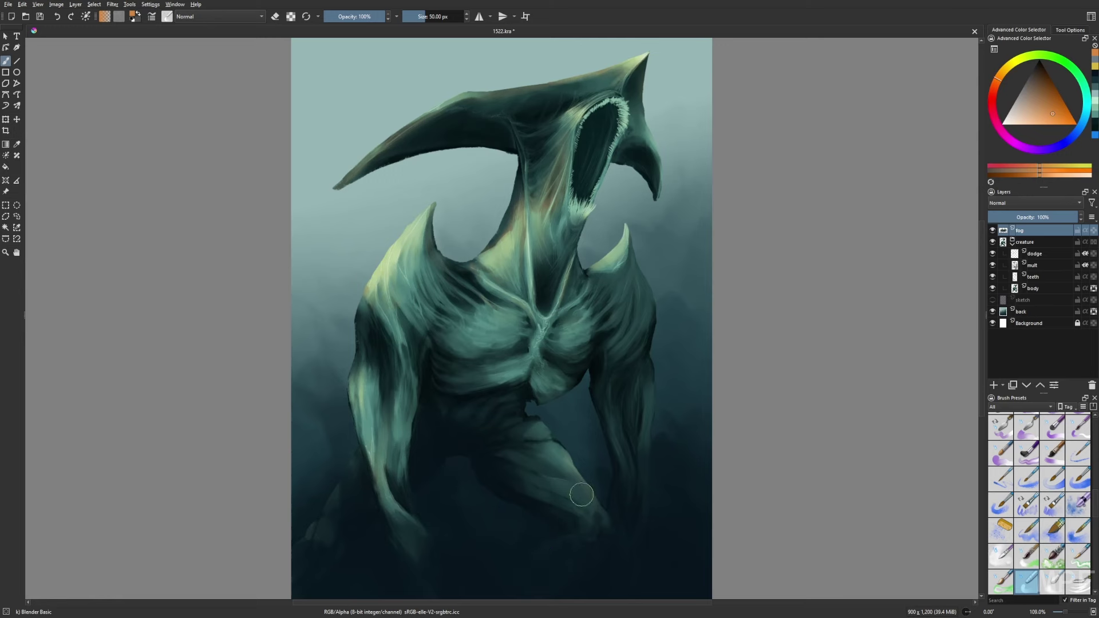
click(1001, 530)
drag(416, 568, 384, 494)
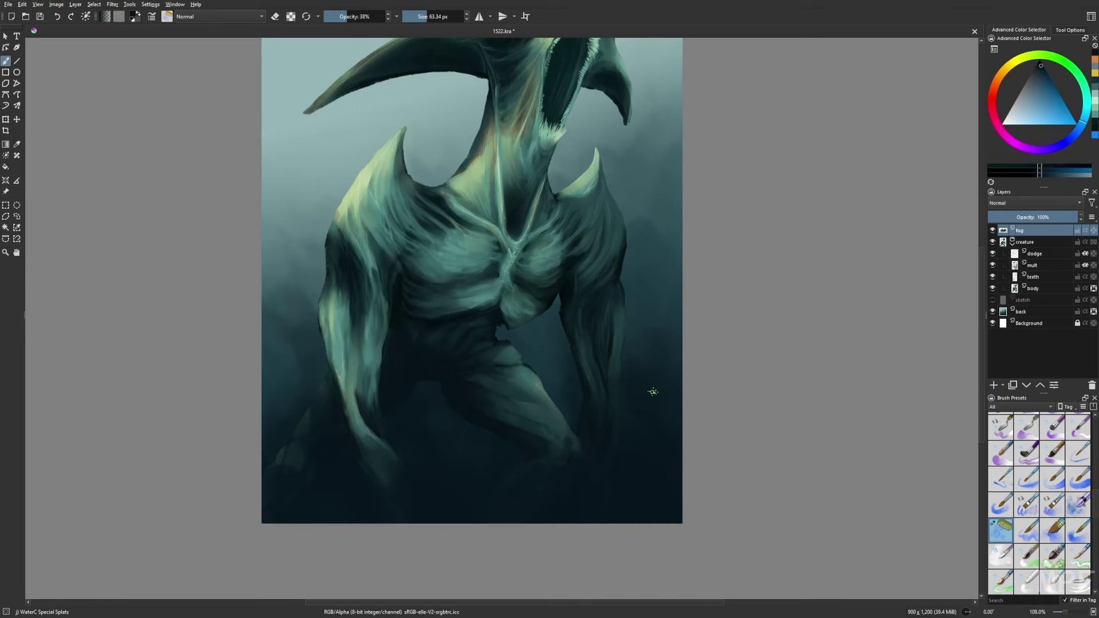
Switch to the "back" layer and dab pale green mist into the sky with WaterC Special Splats at about 218 px.
key(2)
key(Page_Down)
key(Page_Down)
key(Page_Down)
key(Page_Down)
key(Page_Down)
key(Page_Down)
key(Page_Down)
drag(718, 119, 720, 148)
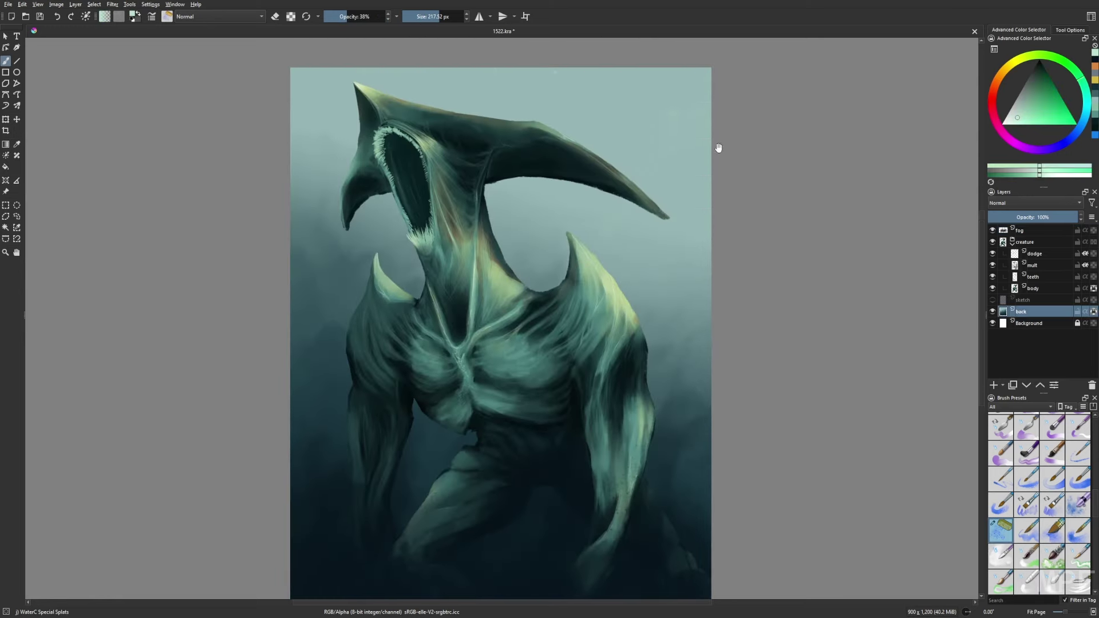
Brighten the misty sky behind the head with soft clouds, using Airbrush Soft in Color Dodge mode at 28% opacity.
key(/)
key(x)
drag(687, 86, 509, 80)
key(m)
key([)
key([)
key([)
key([)
key([)
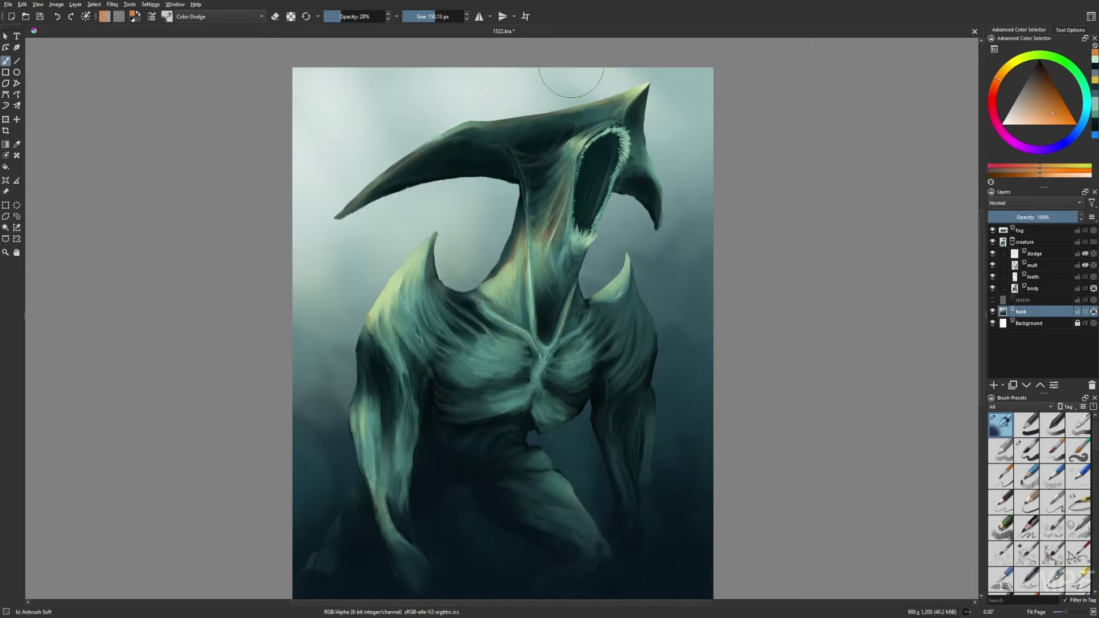
scroll(699, 95, down, 1)
scroll(492, 217, down, 1)
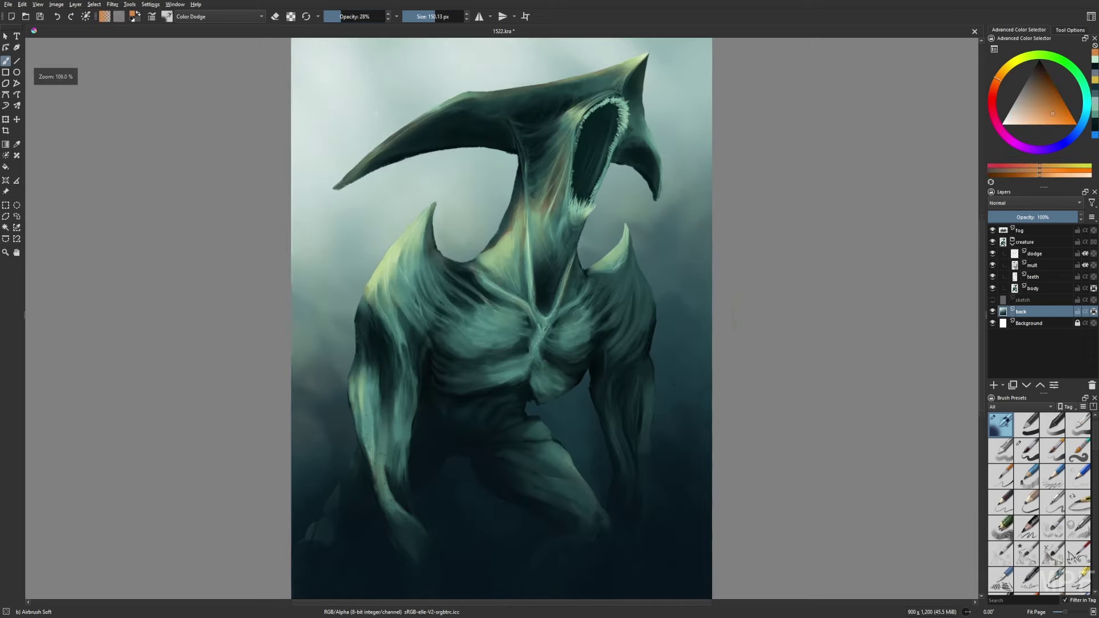
Brighten both shoulder spikes on the "dodge" layer with the 43 px Gamer Knife Maybe and soften them with the 50 px Blender Basic.
right_click(756, 377)
click(722, 332)
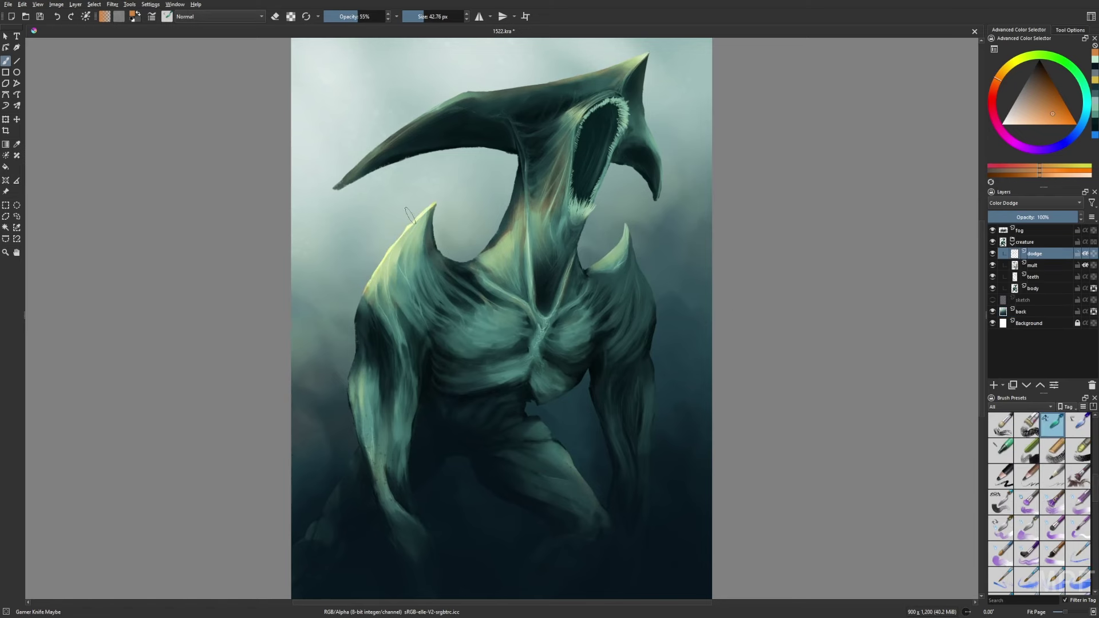
right_click(618, 263)
click(680, 264)
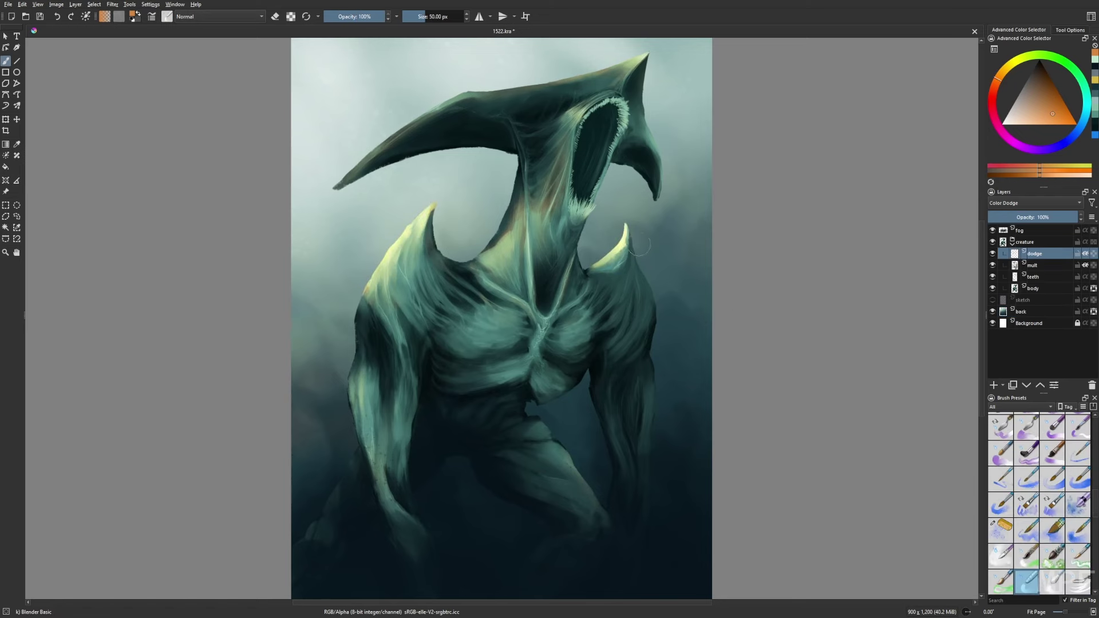
right_click(592, 344)
click(558, 299)
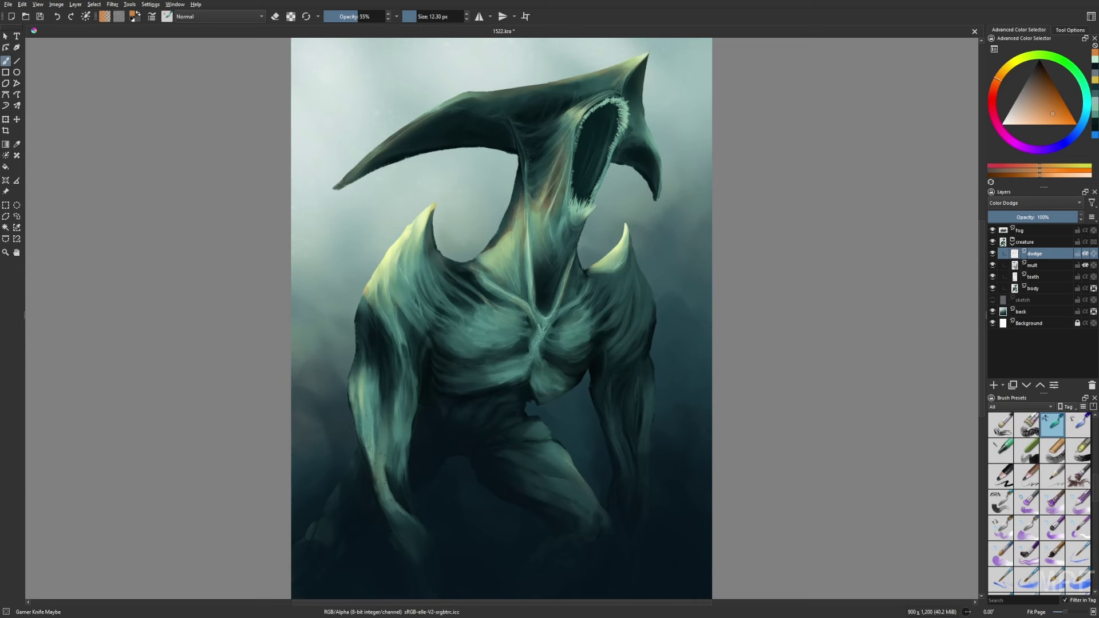